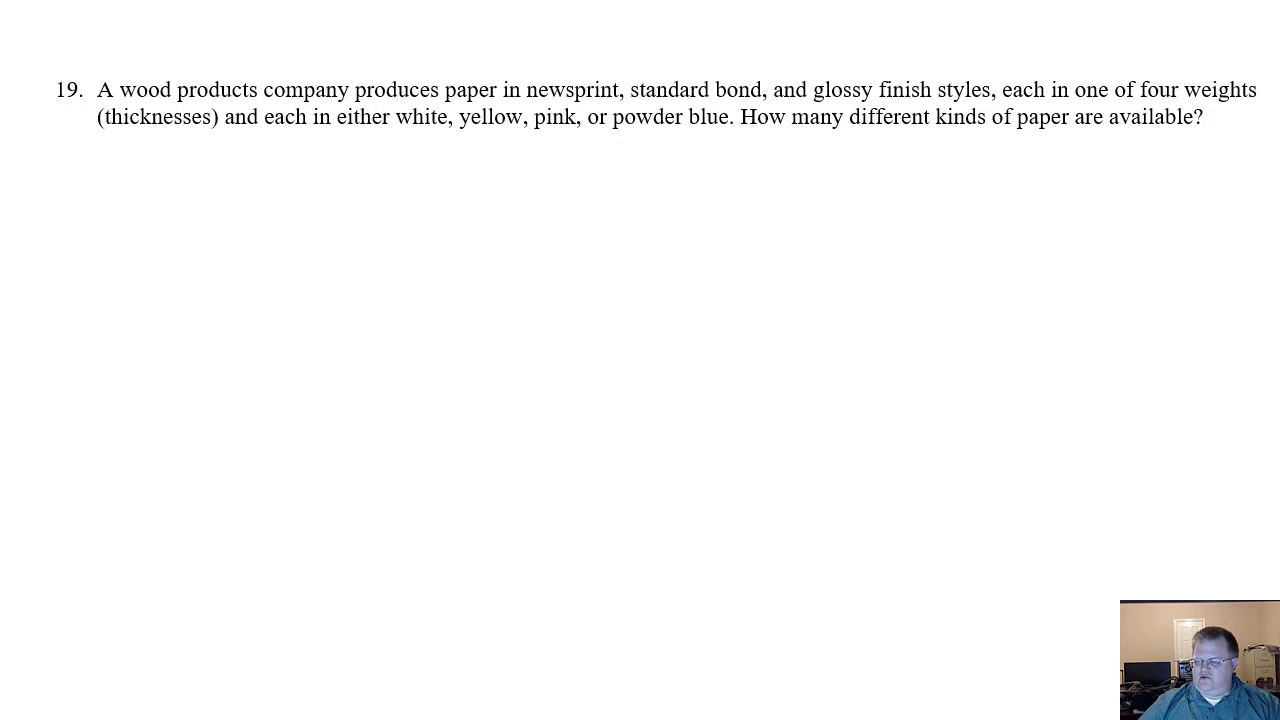
Review the formula reference table, then bring up the Probability Unit Spreadsheet.
left_click(850, 704)
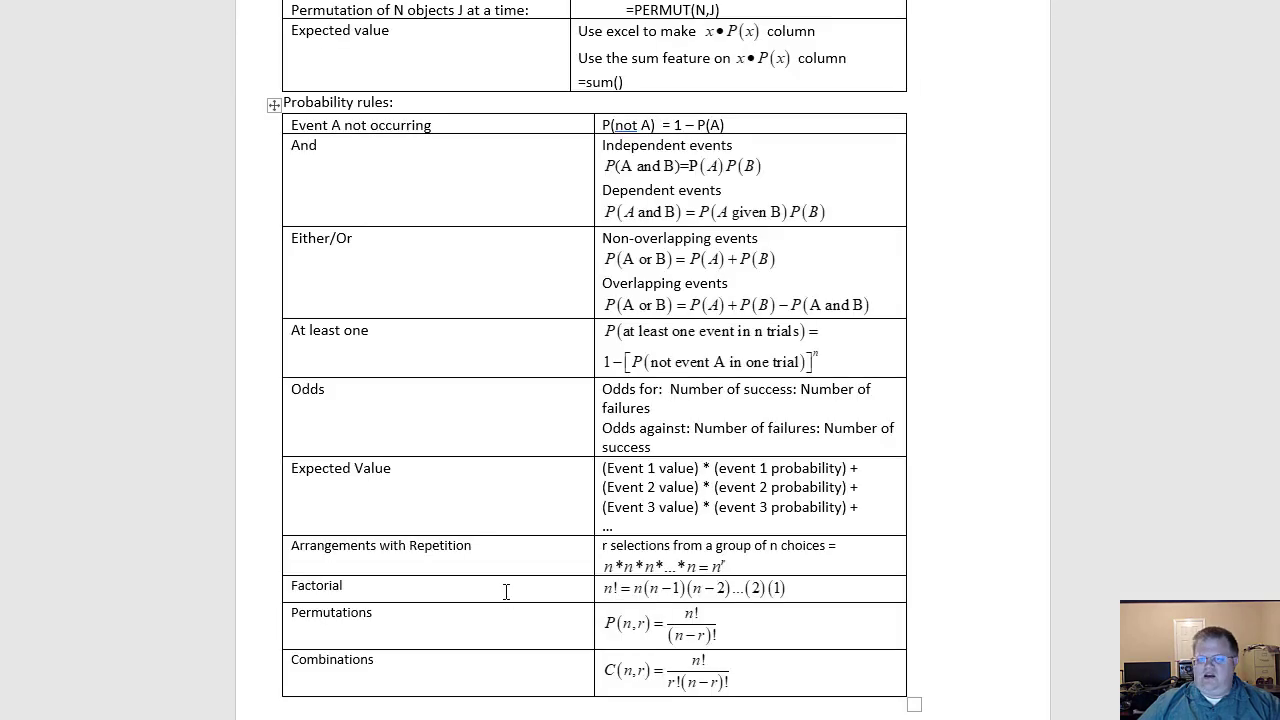
scroll(514, 584, "up", 2)
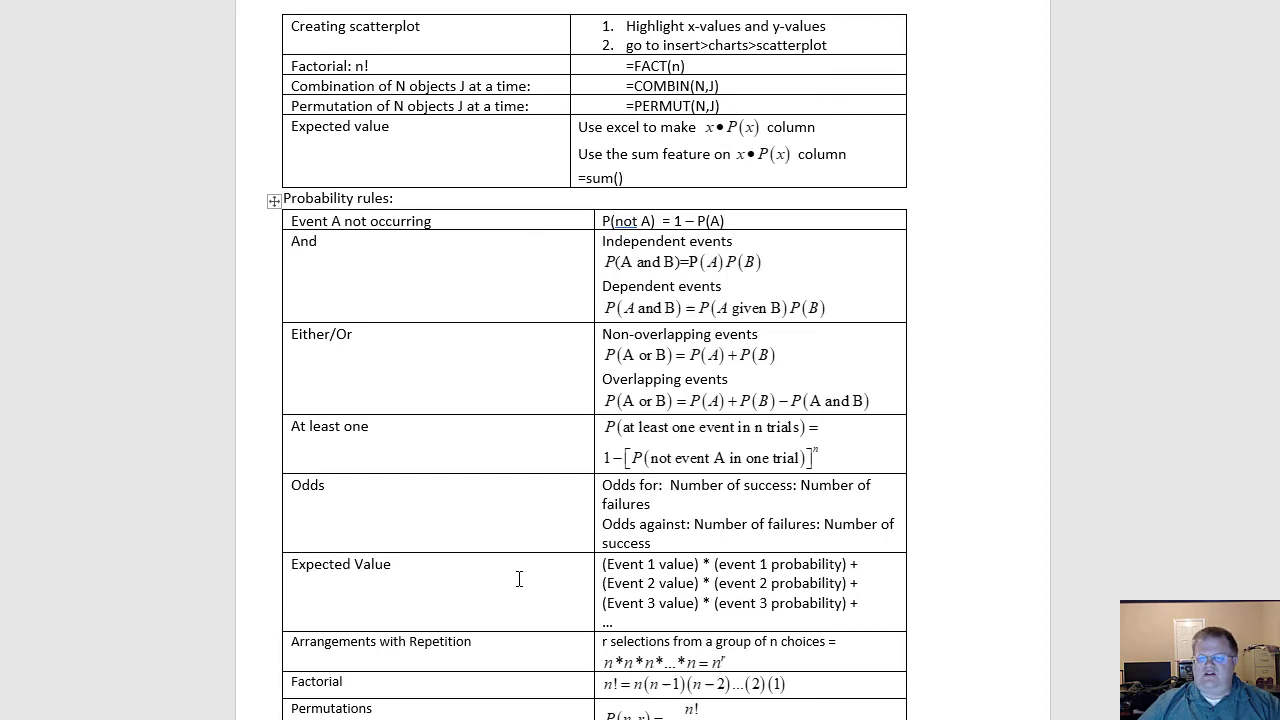
scroll(519, 579, "down", 1)
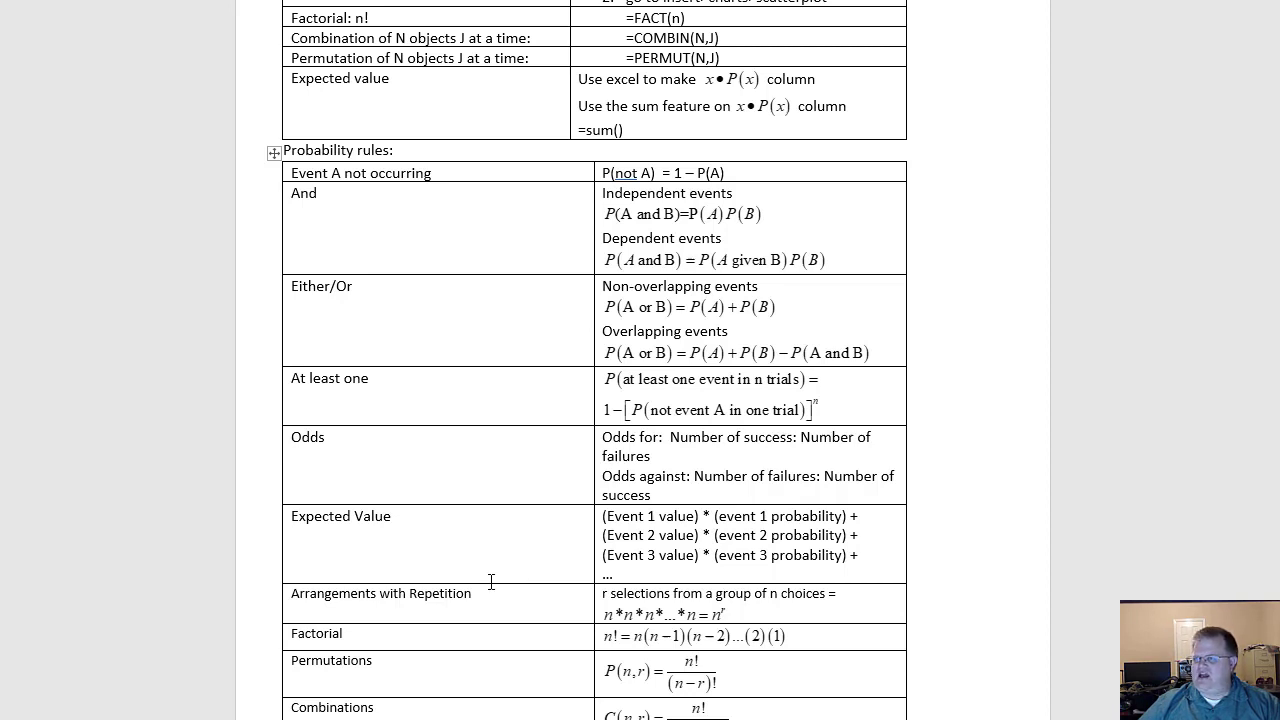
scroll(691, 314, "down", 1)
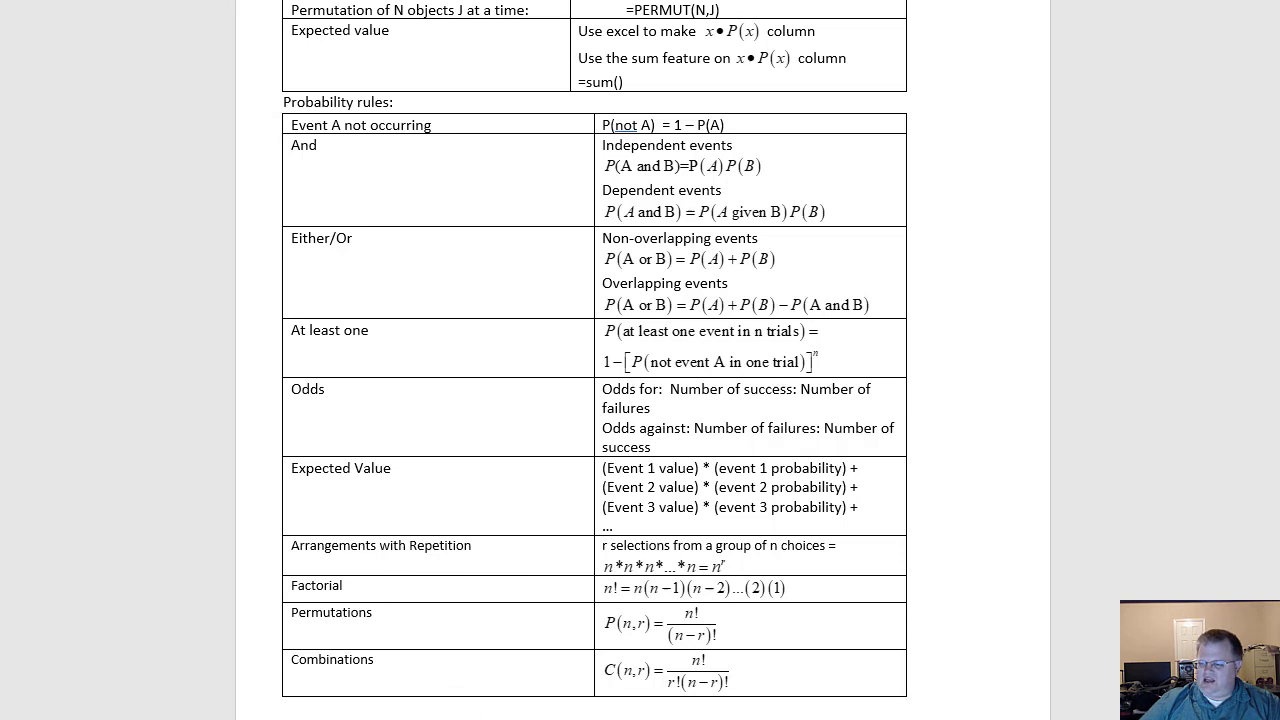
left_click(700, 703)
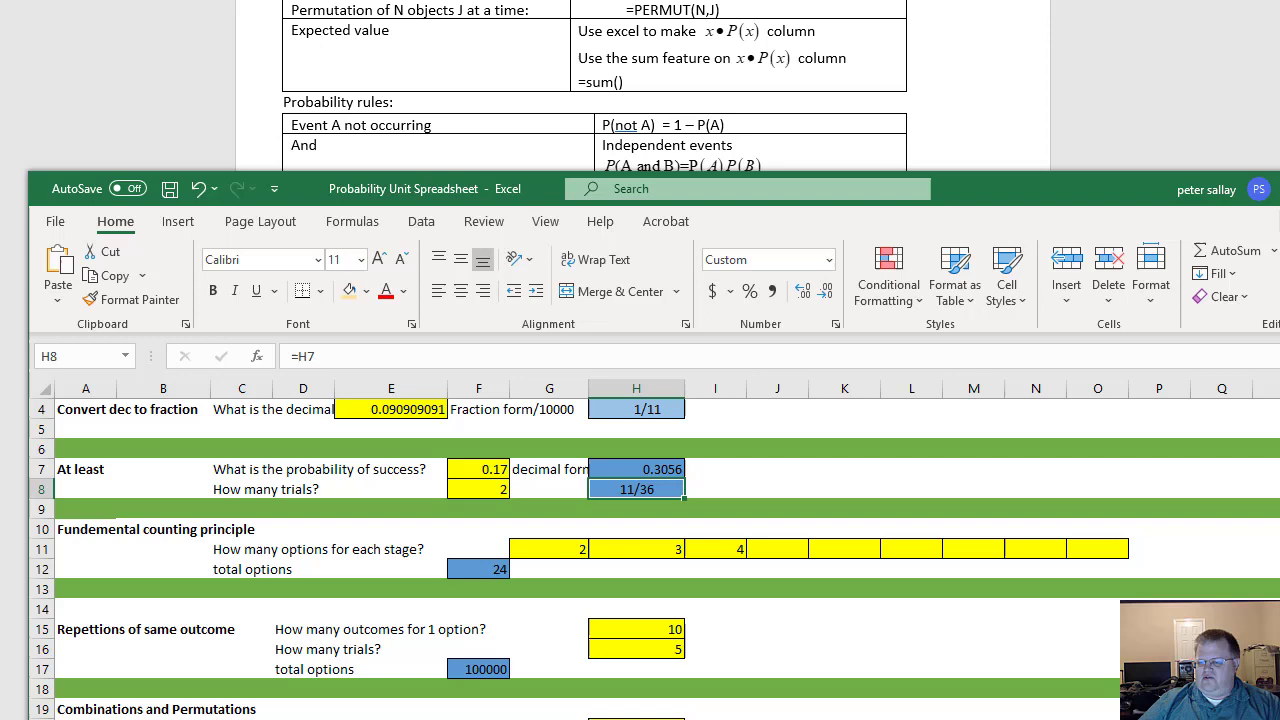
Indent the line under question 19 and type the working 3*4*4=.
left_click(420, 704)
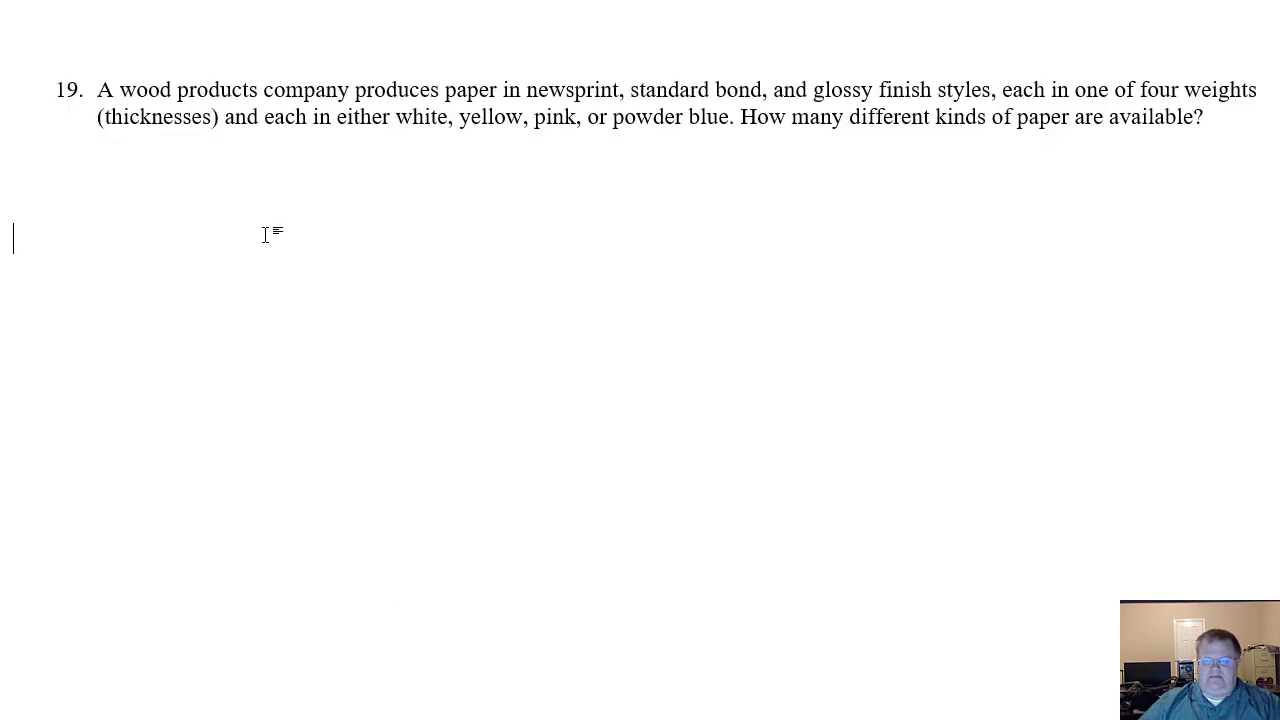
key("Tab")
key("Tab")
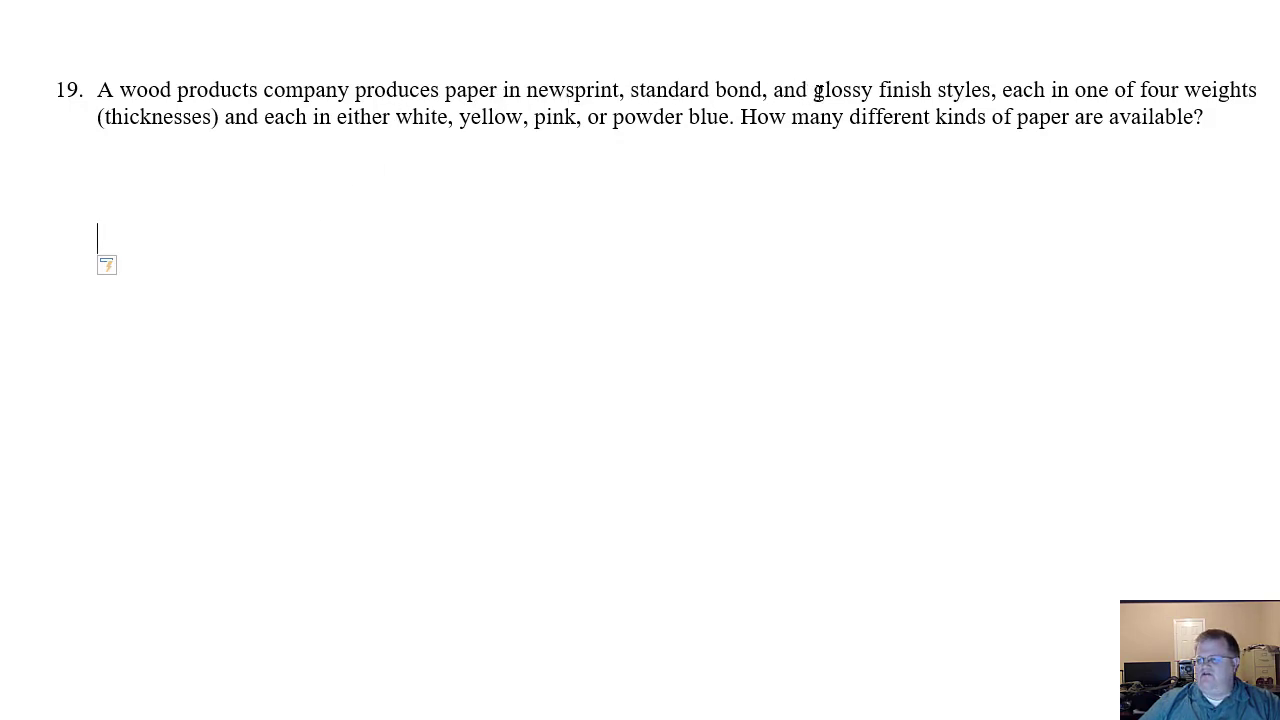
type("3")
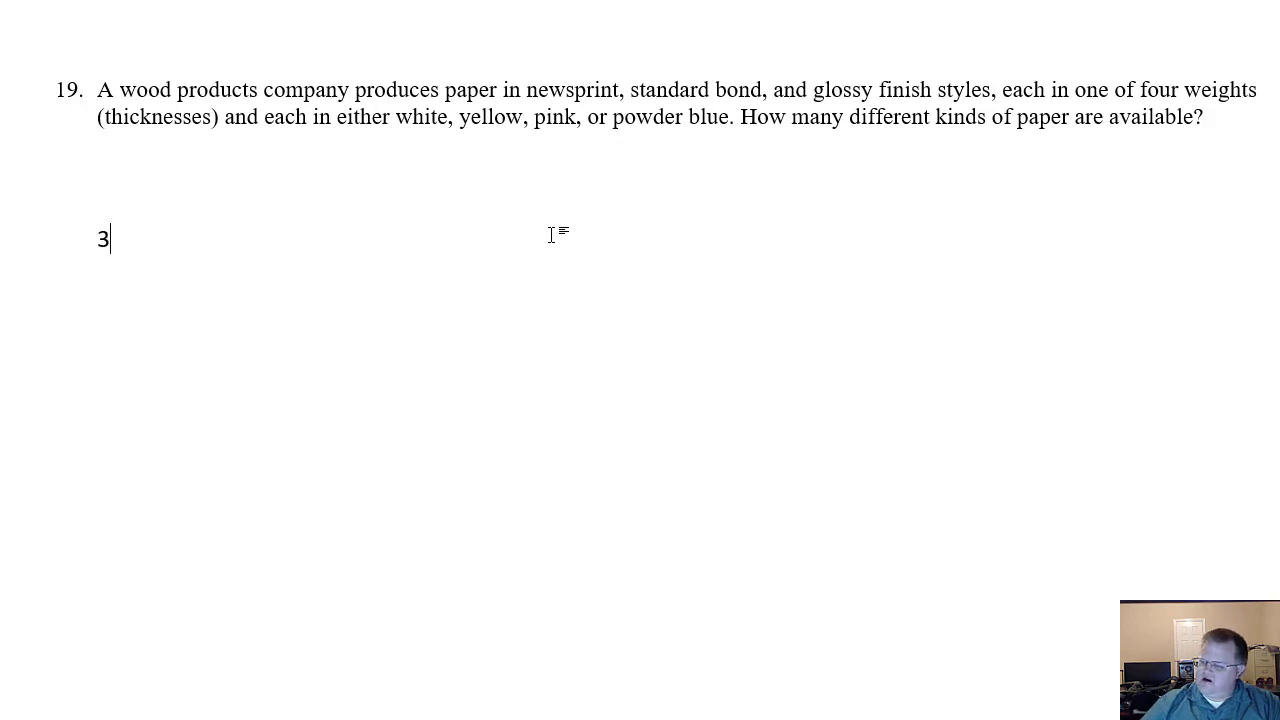
type("*")
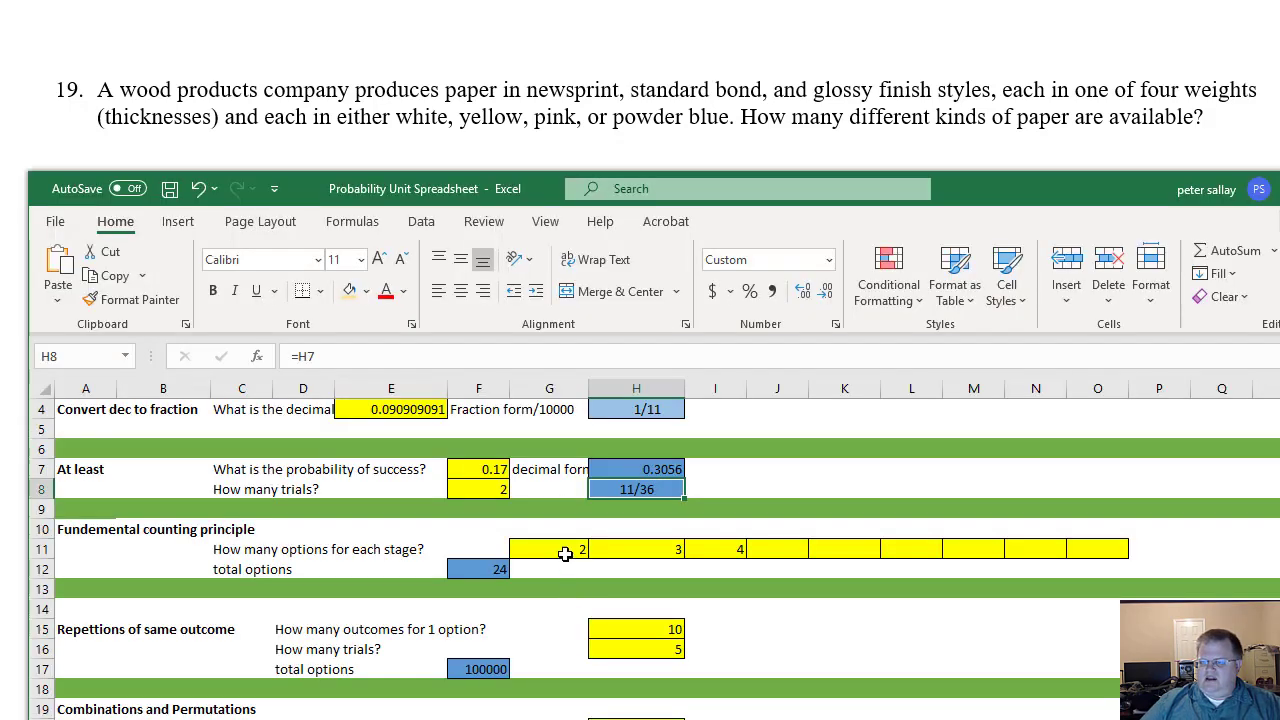
Enter stage option counts 3 and 4 in the counting-principle section, giving 48 total options.
left_click_drag(964, 181, 895, 273)
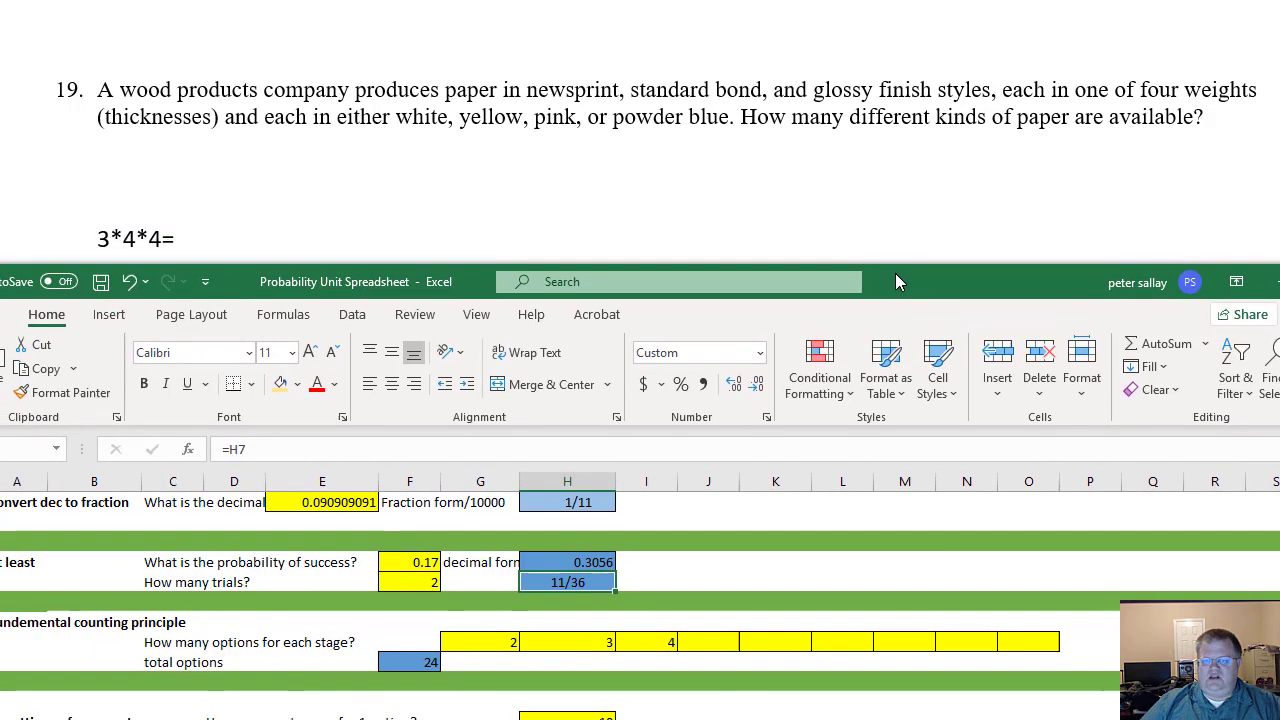
left_click(494, 640)
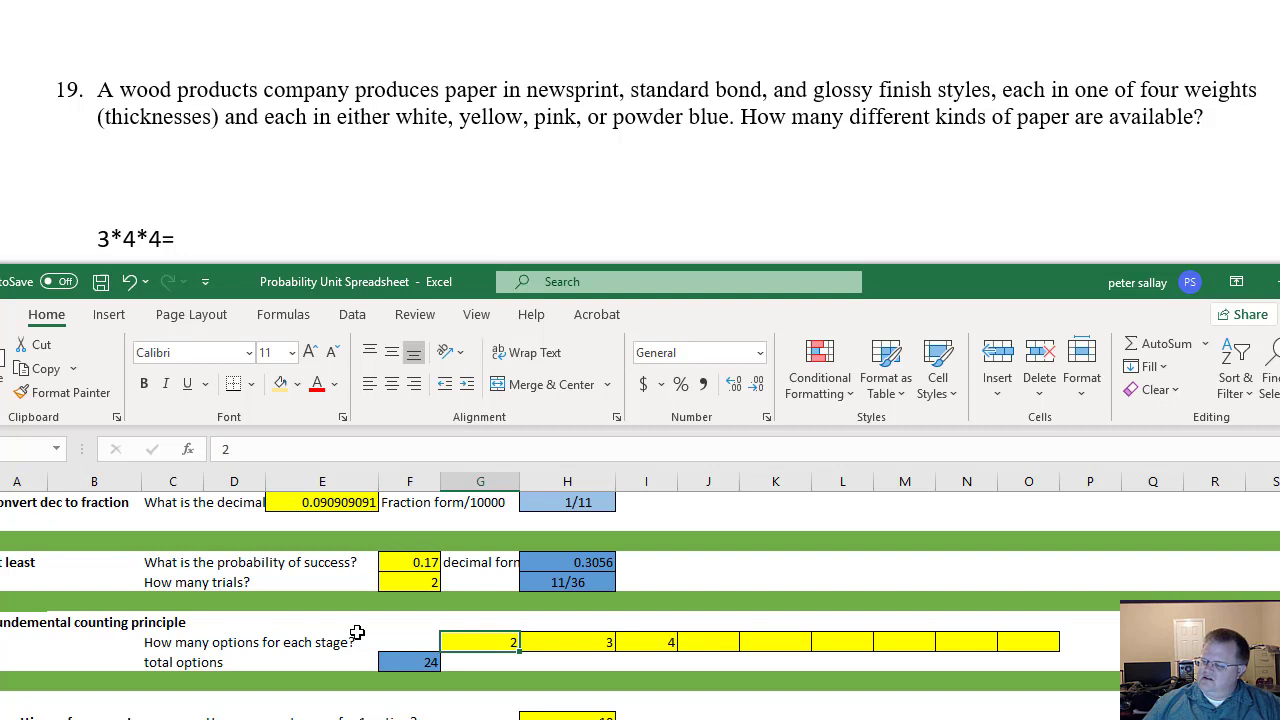
type("3")
key("Tab")
type("4")
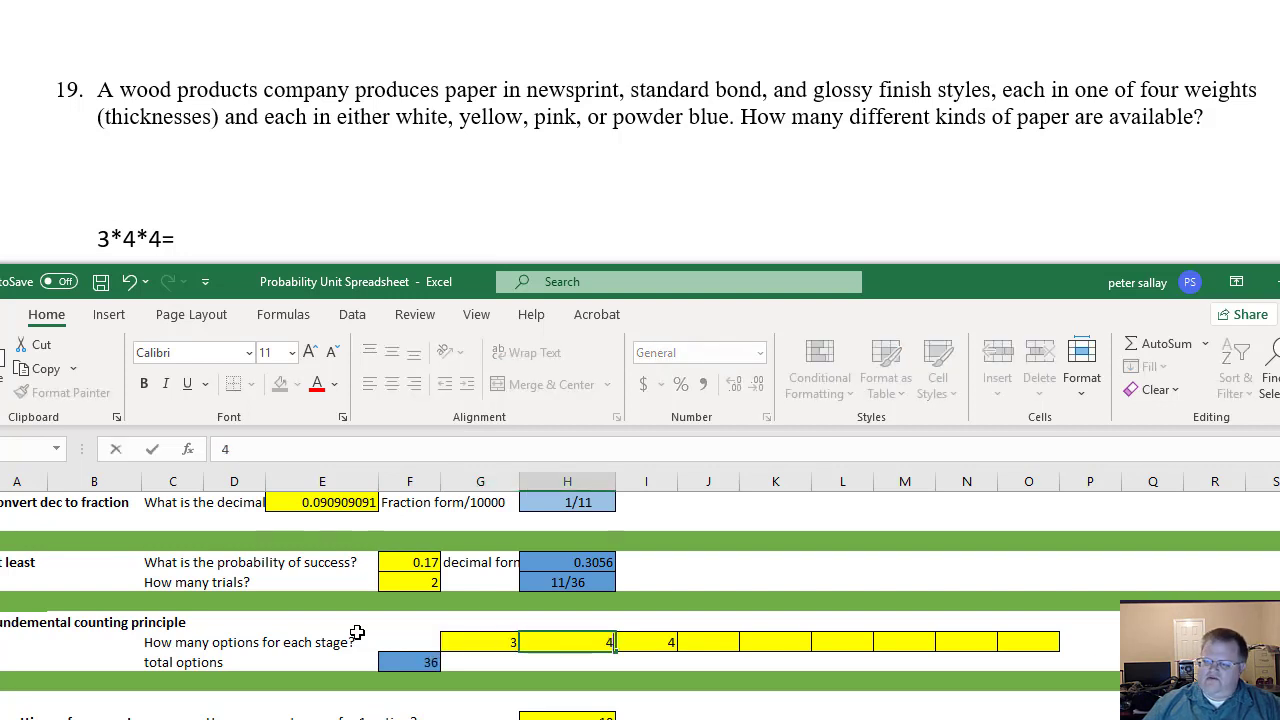
key("Tab")
key("Tab")
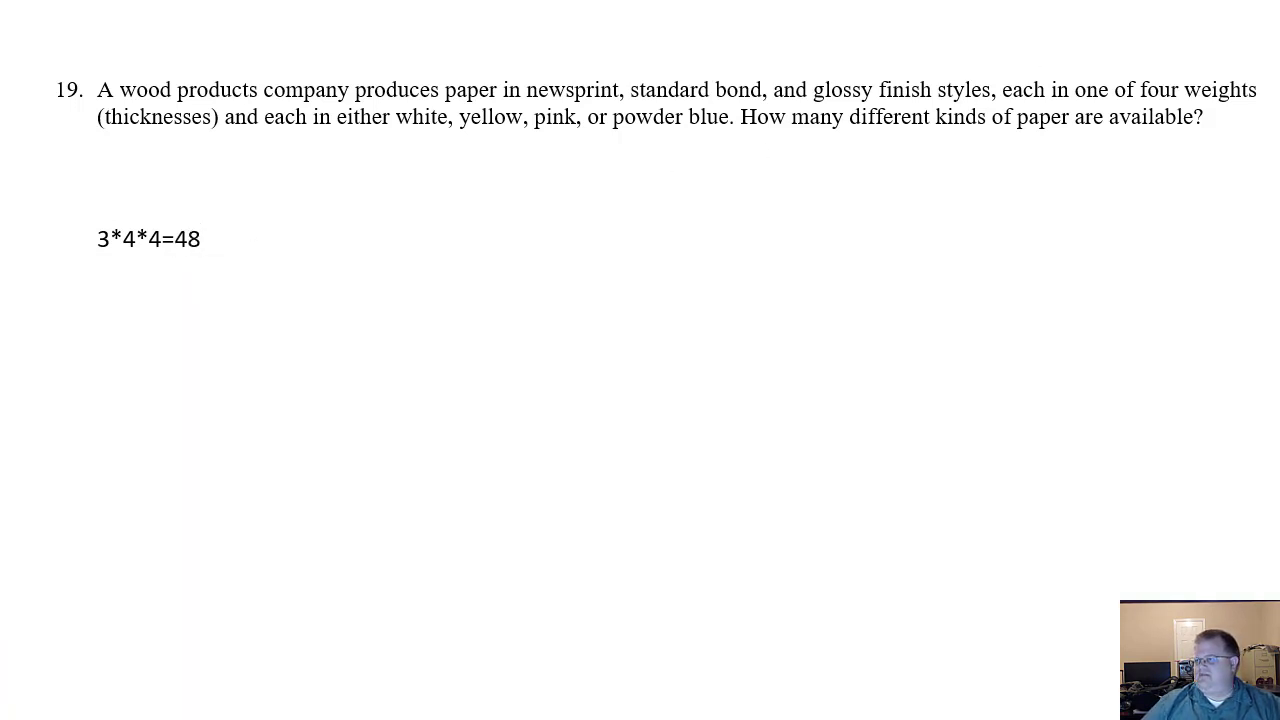
scroll(1077, 14, "down", 10)
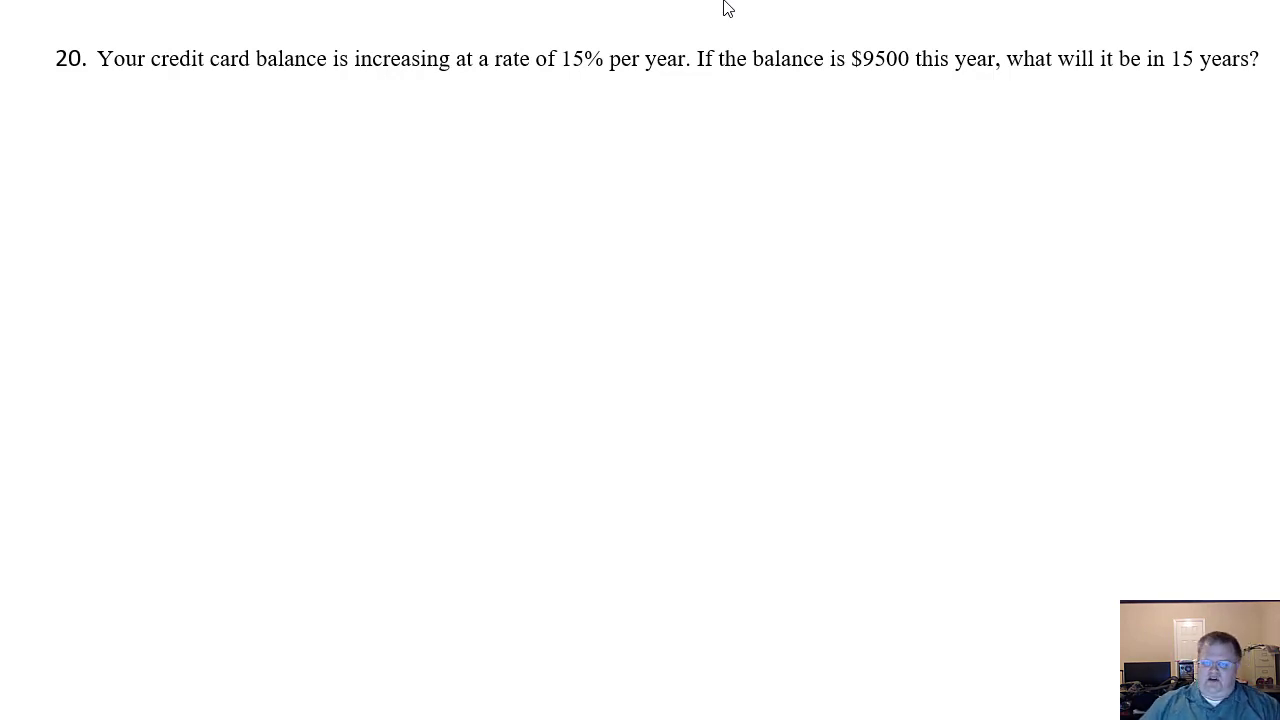
Place the exponential spreadsheet beneath question 20 and switch to its General Exponential sheet.
left_click(118, 124)
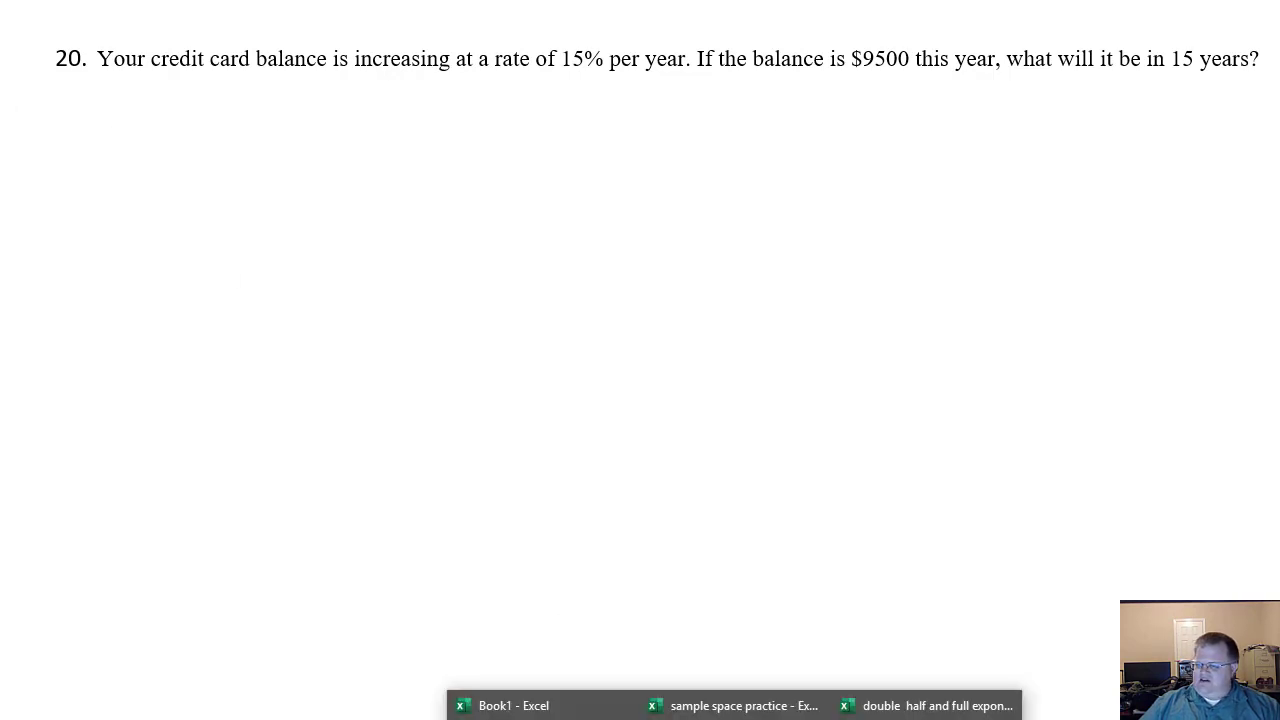
left_click(937, 705)
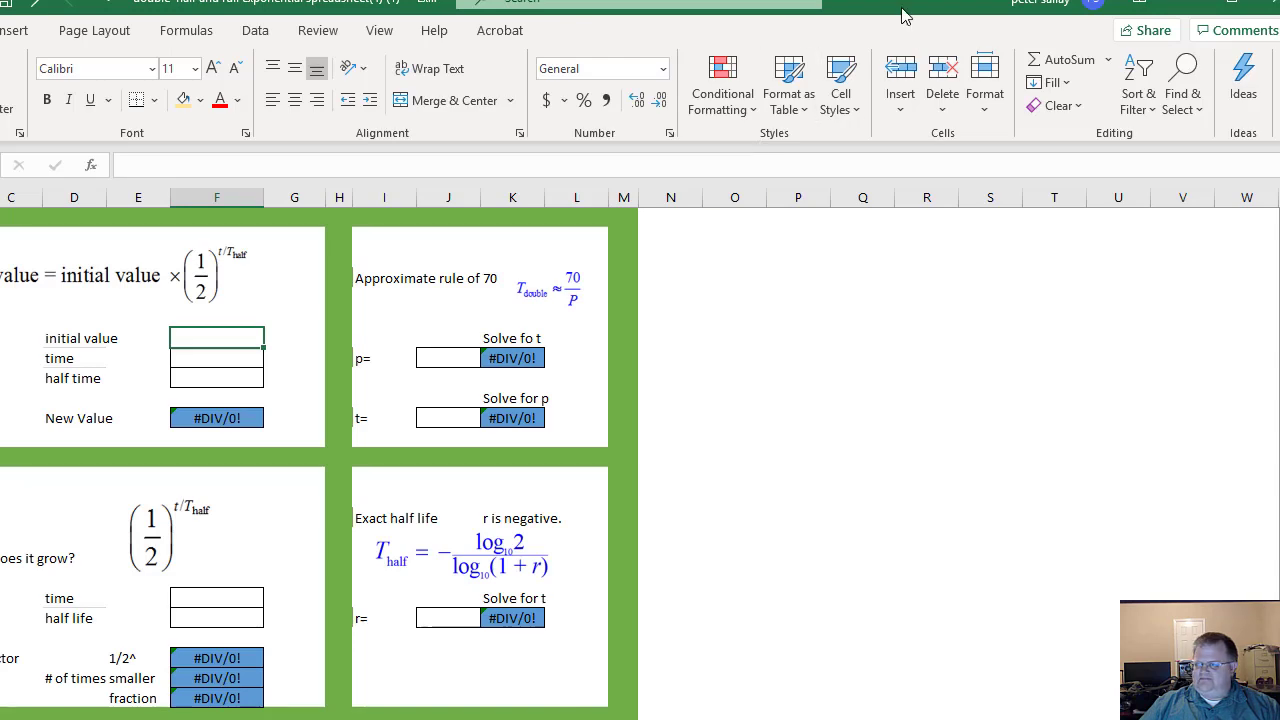
left_click_drag(905, 15, 950, 3)
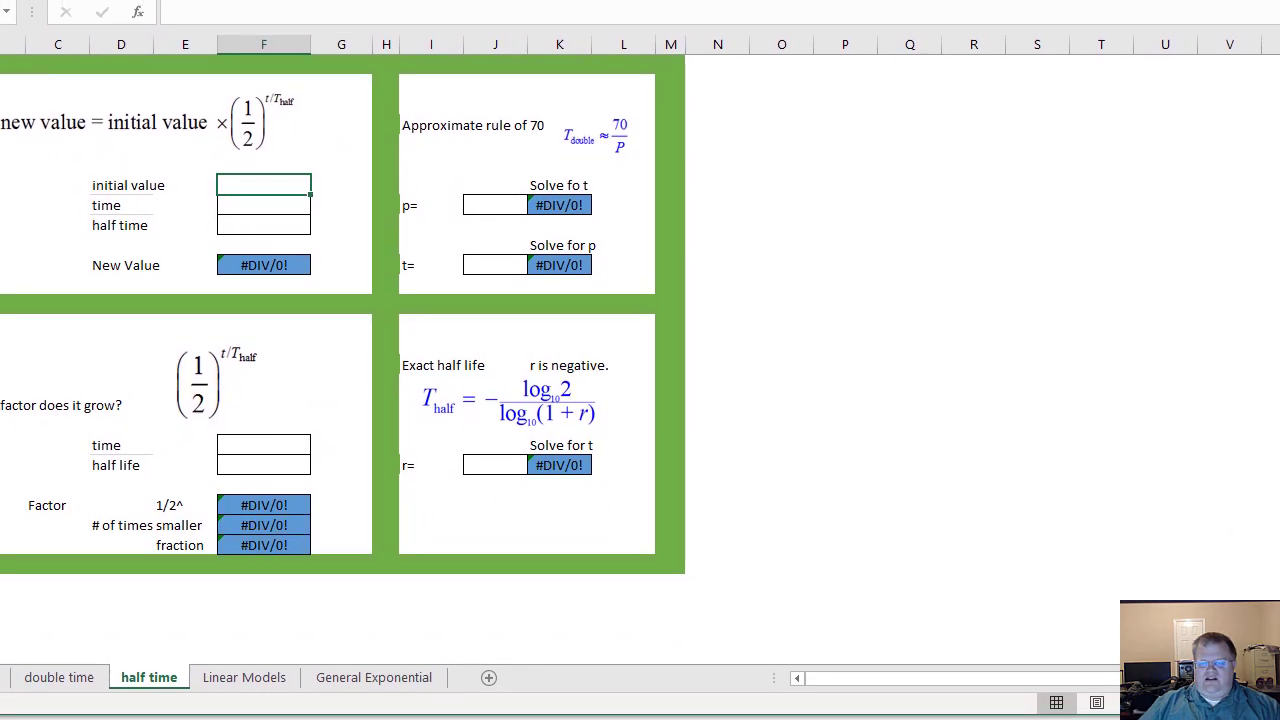
left_click(60, 678)
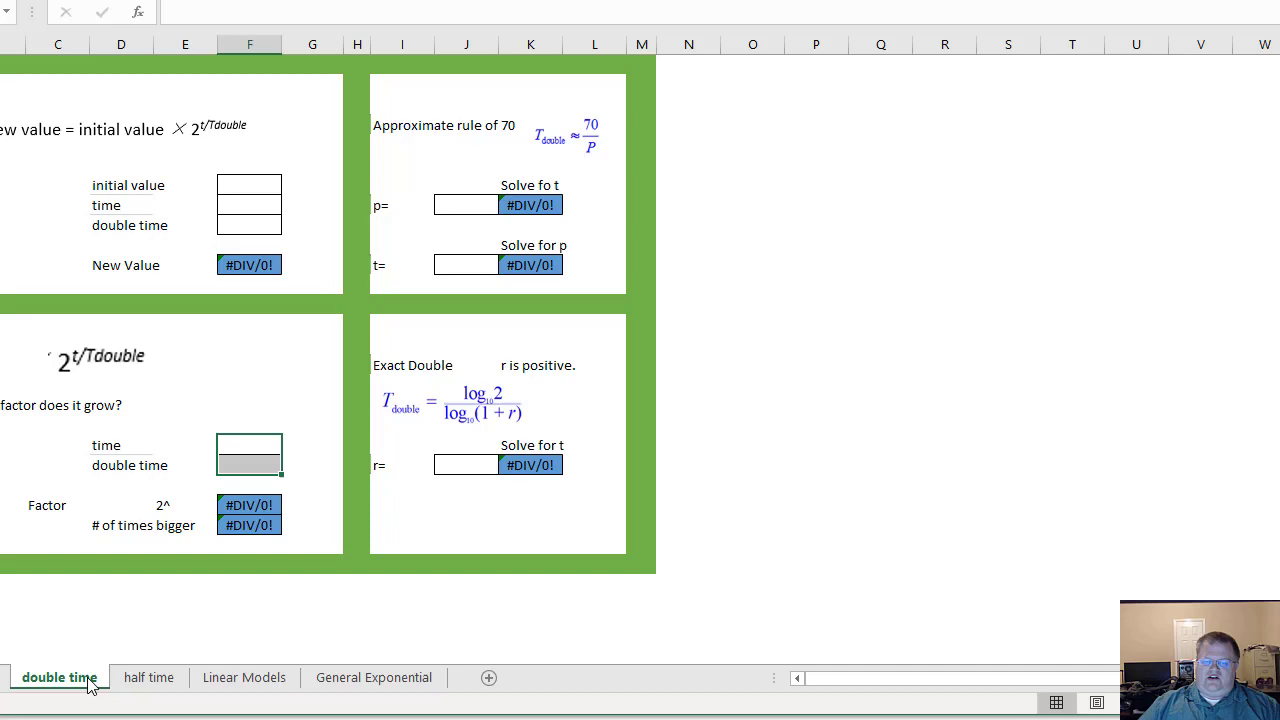
left_click(143, 680)
left_click(240, 684)
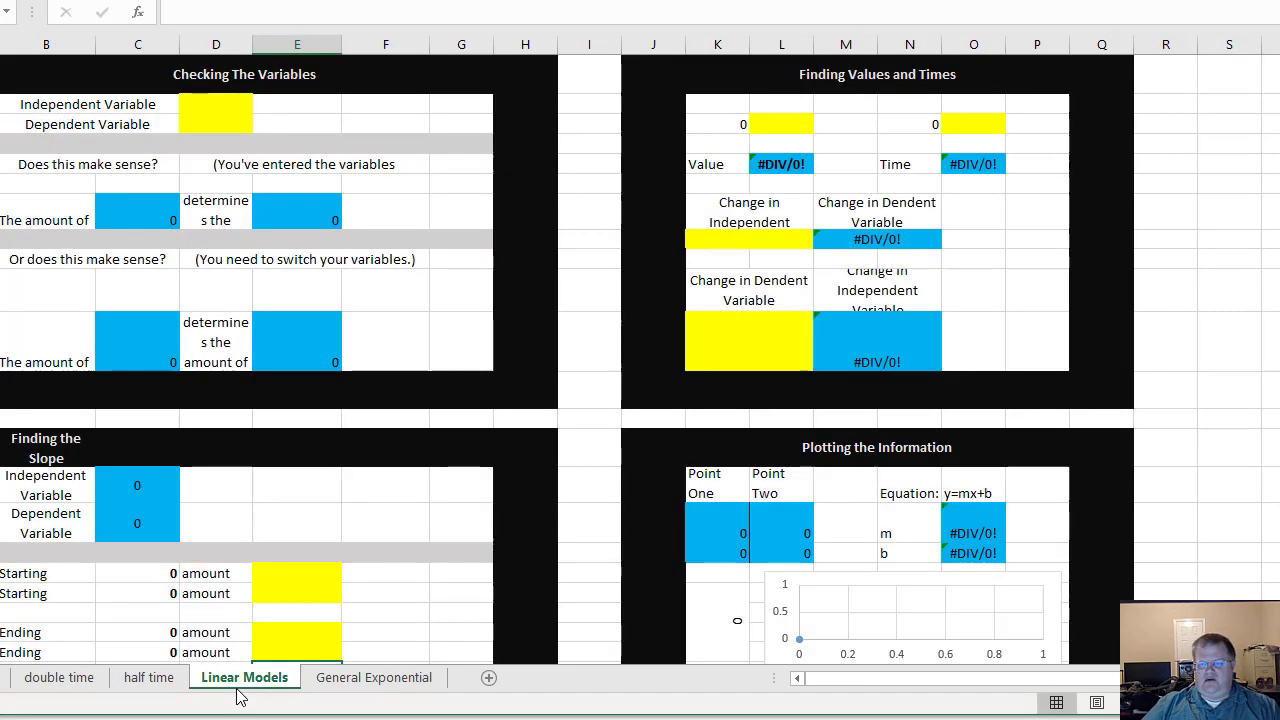
left_click(370, 680)
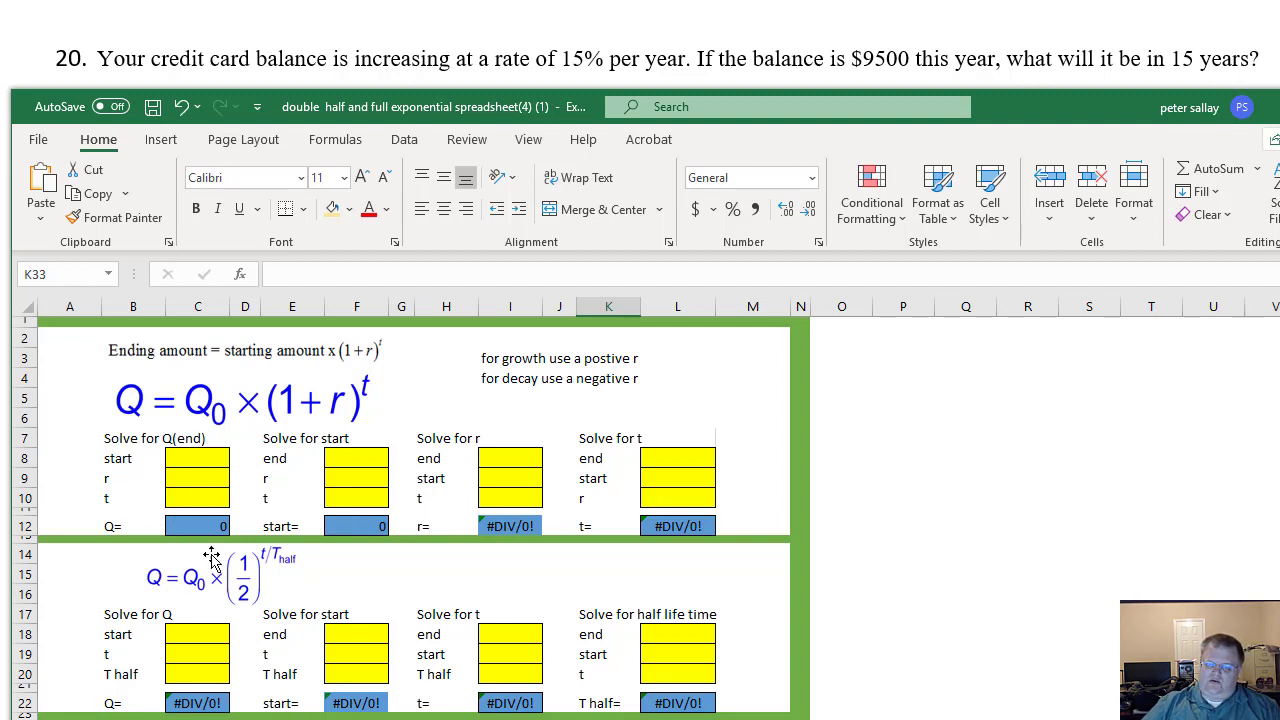
Enter start 9500, rate 0.15 and time 15 in Solve for Q(end), giving 77302.09.
left_click(189, 459)
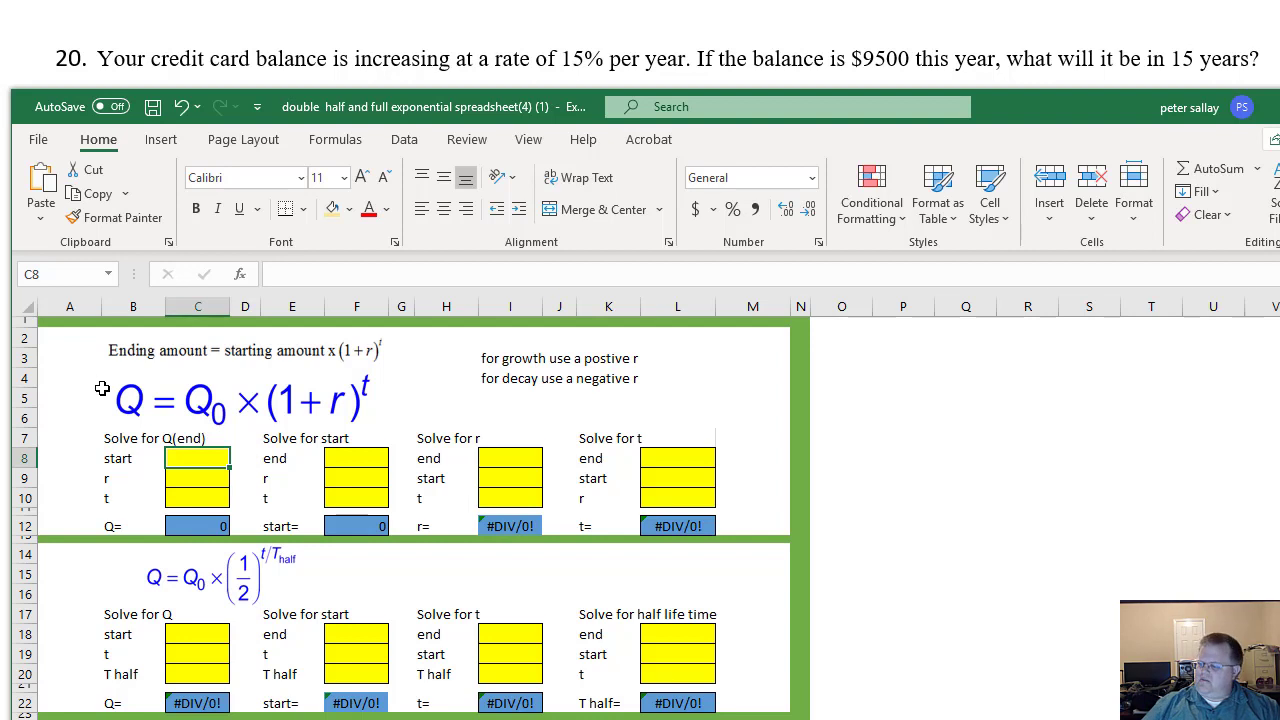
type("9500")
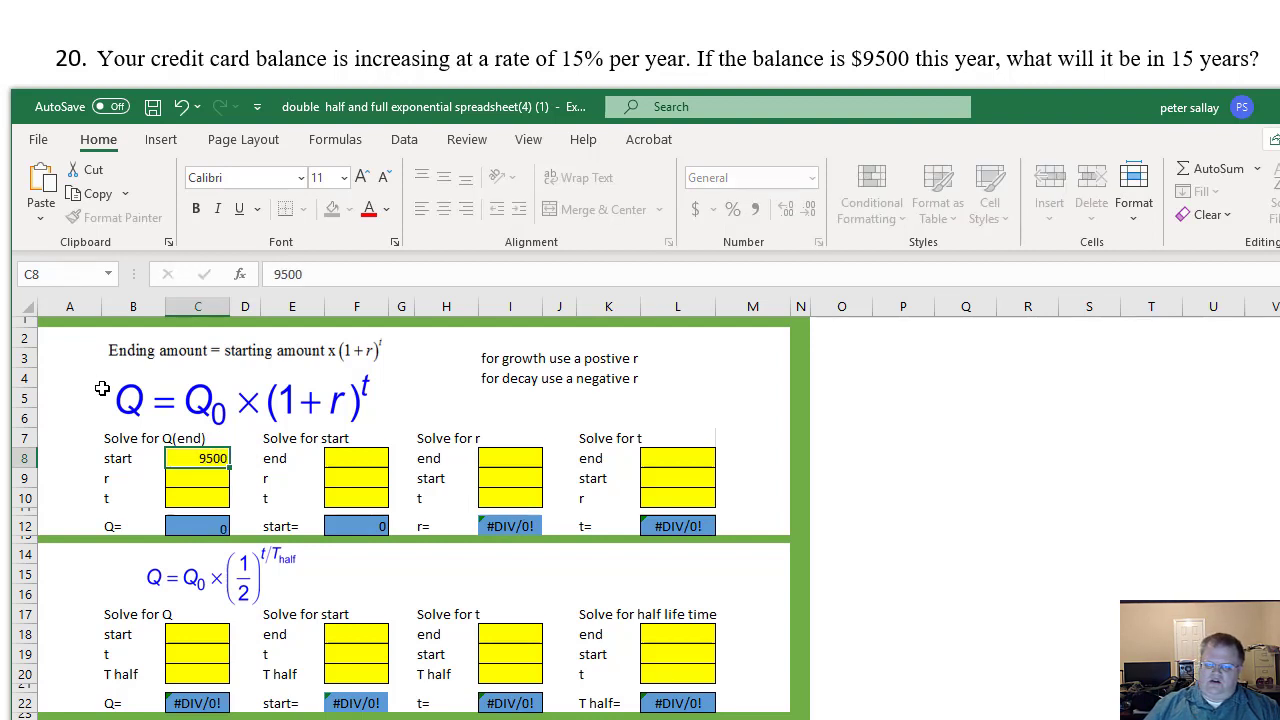
key("Return")
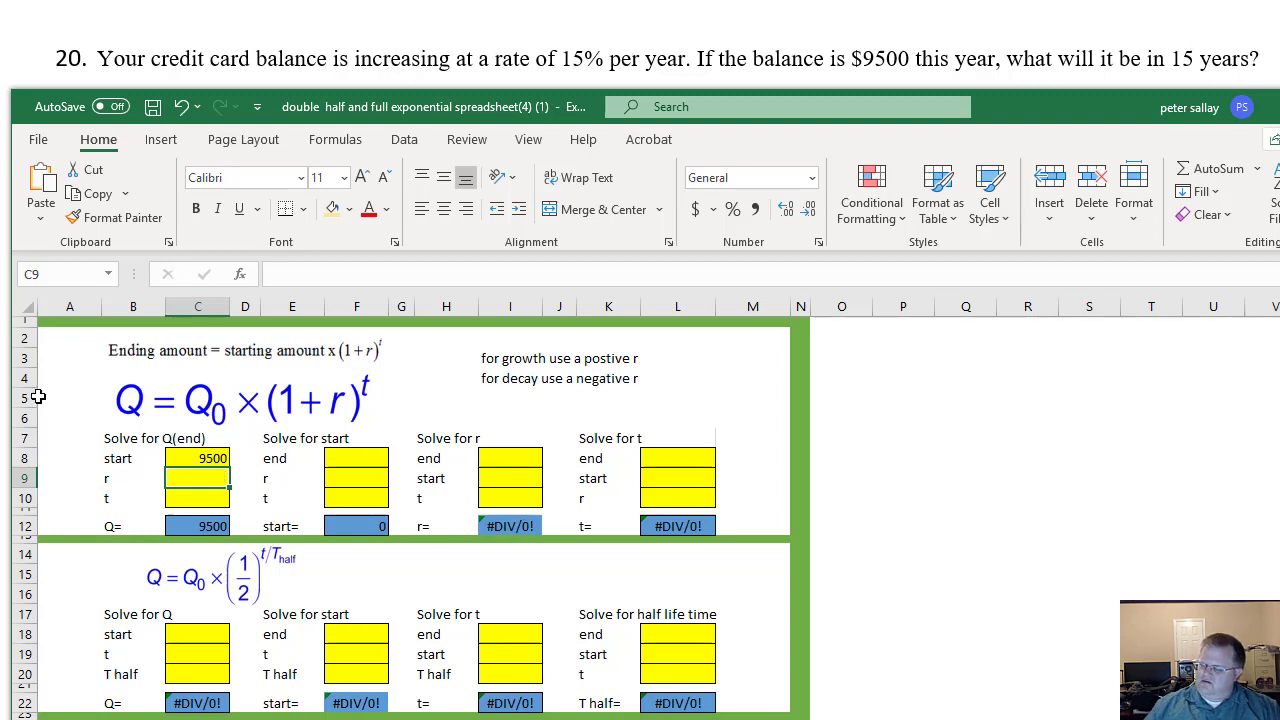
type(".")
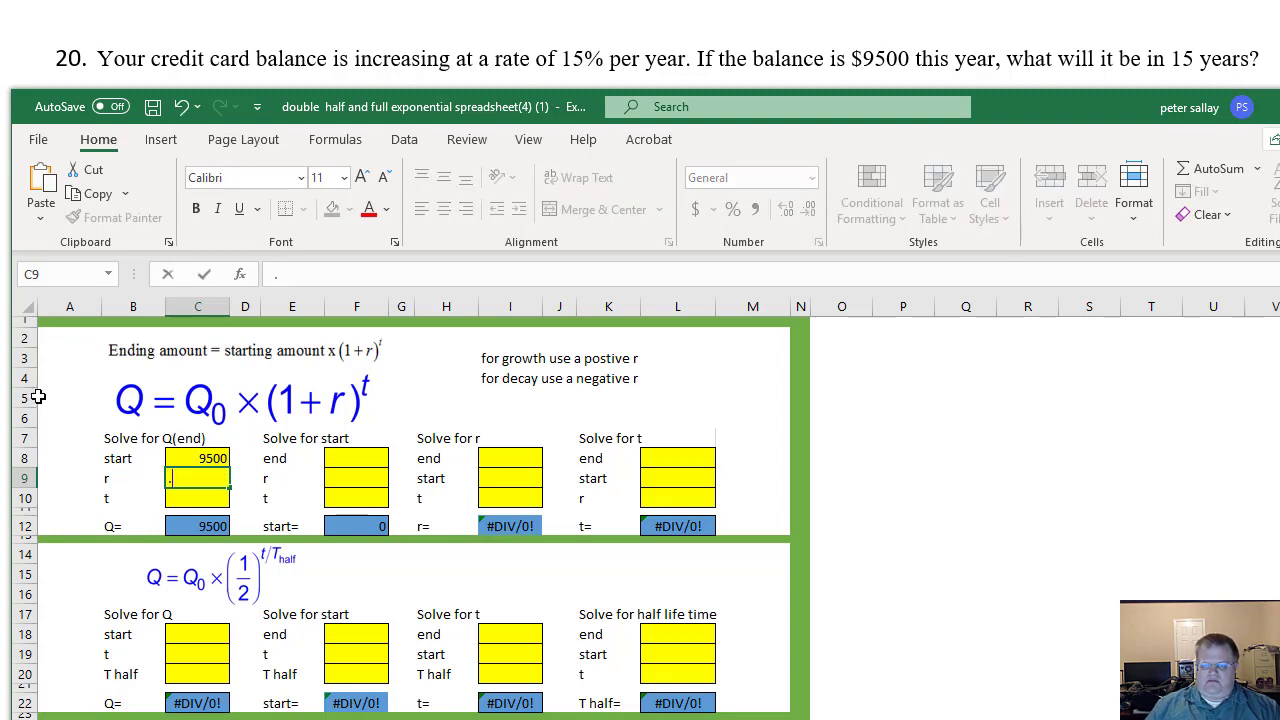
type("15")
key("Return")
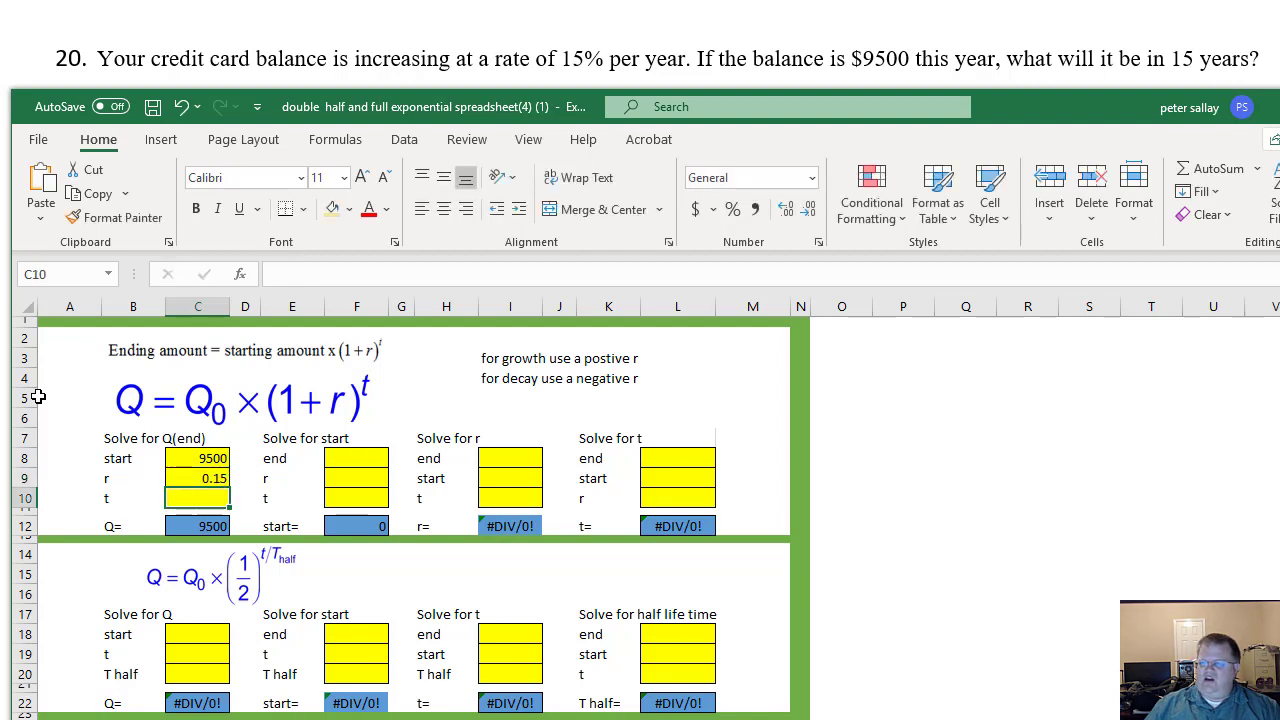
type("15")
key("Return")
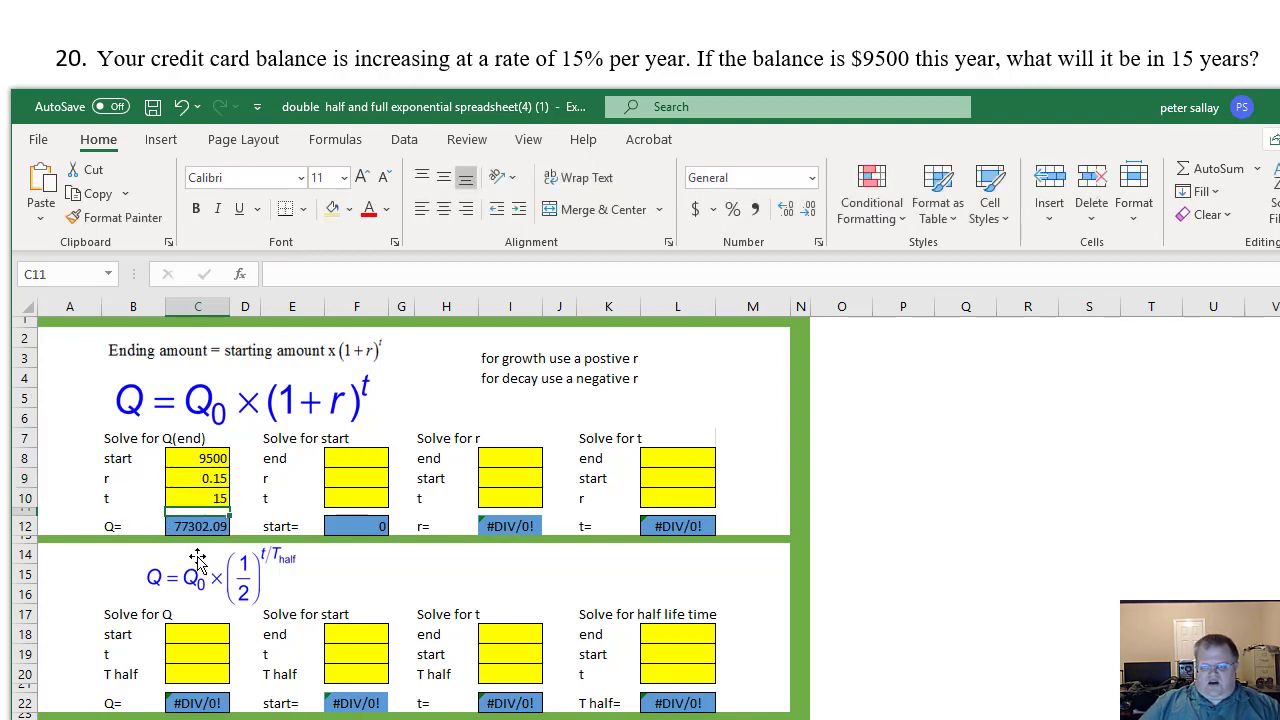
left_click(278, 520)
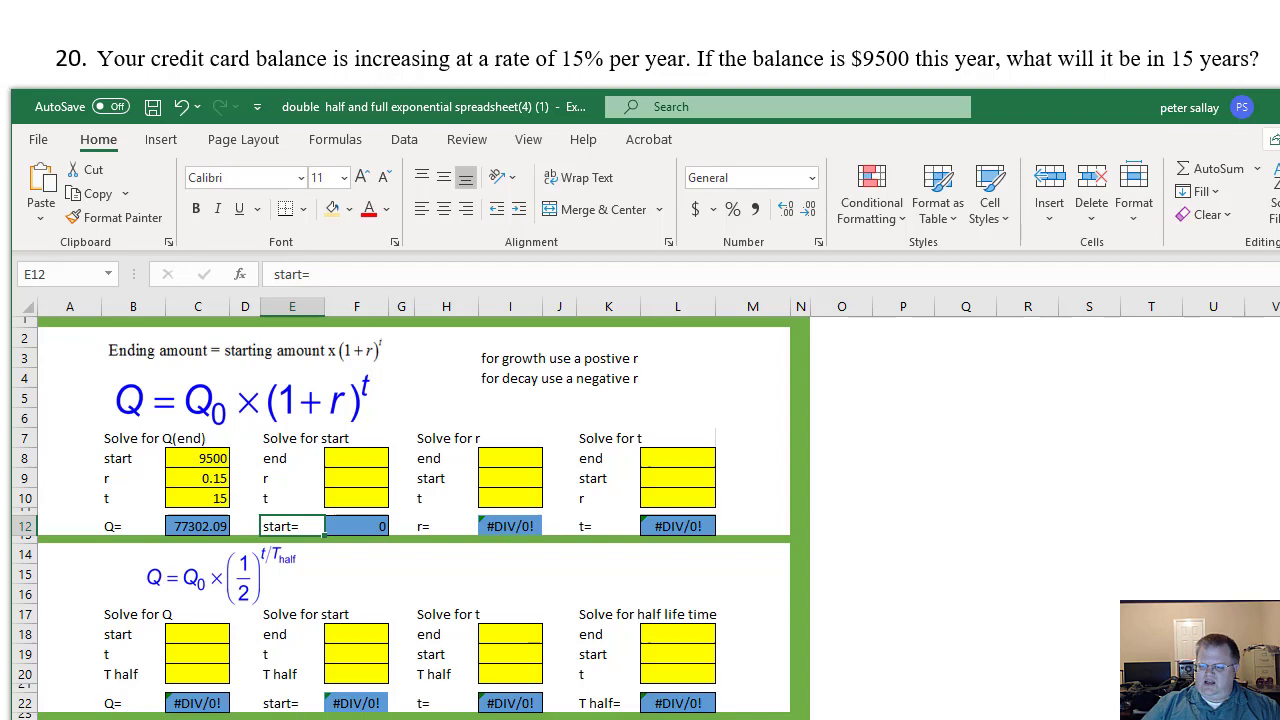
key("alt+Tab")
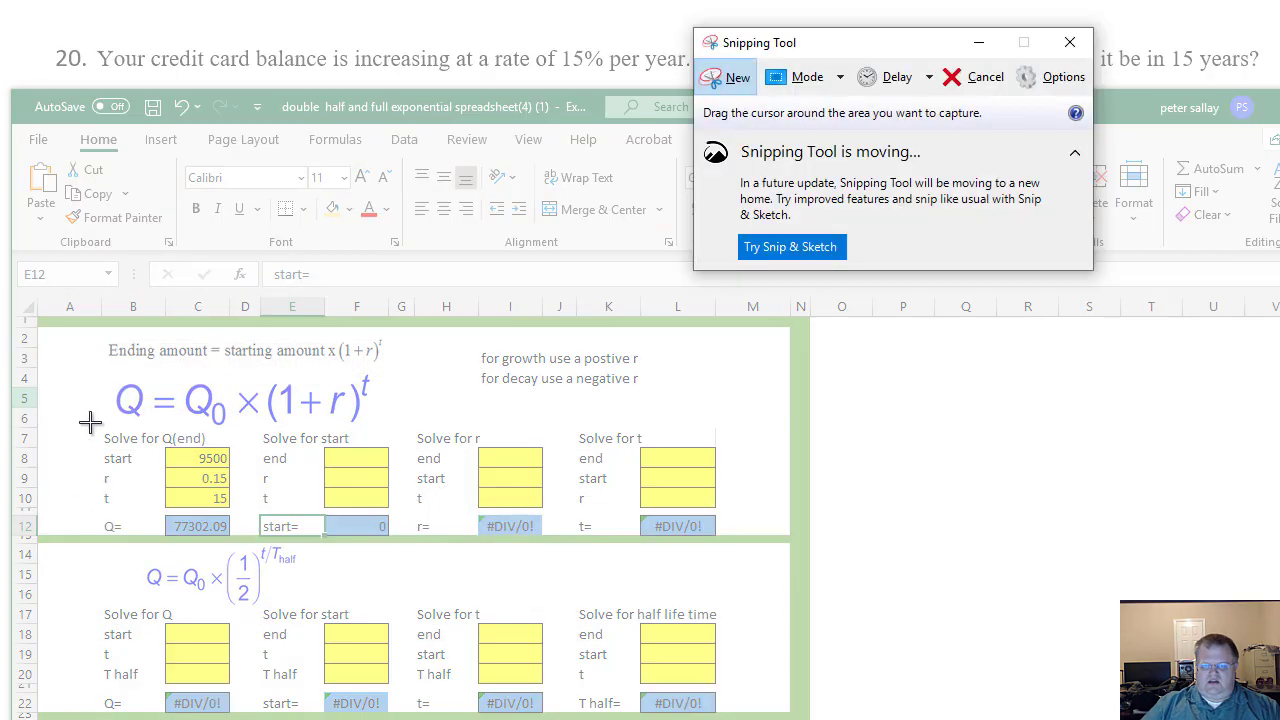
Paste a snip of the solved Q(end) table under question 20, floating in front of text.
left_click_drag(88, 416, 240, 537)
left_click(346, 80)
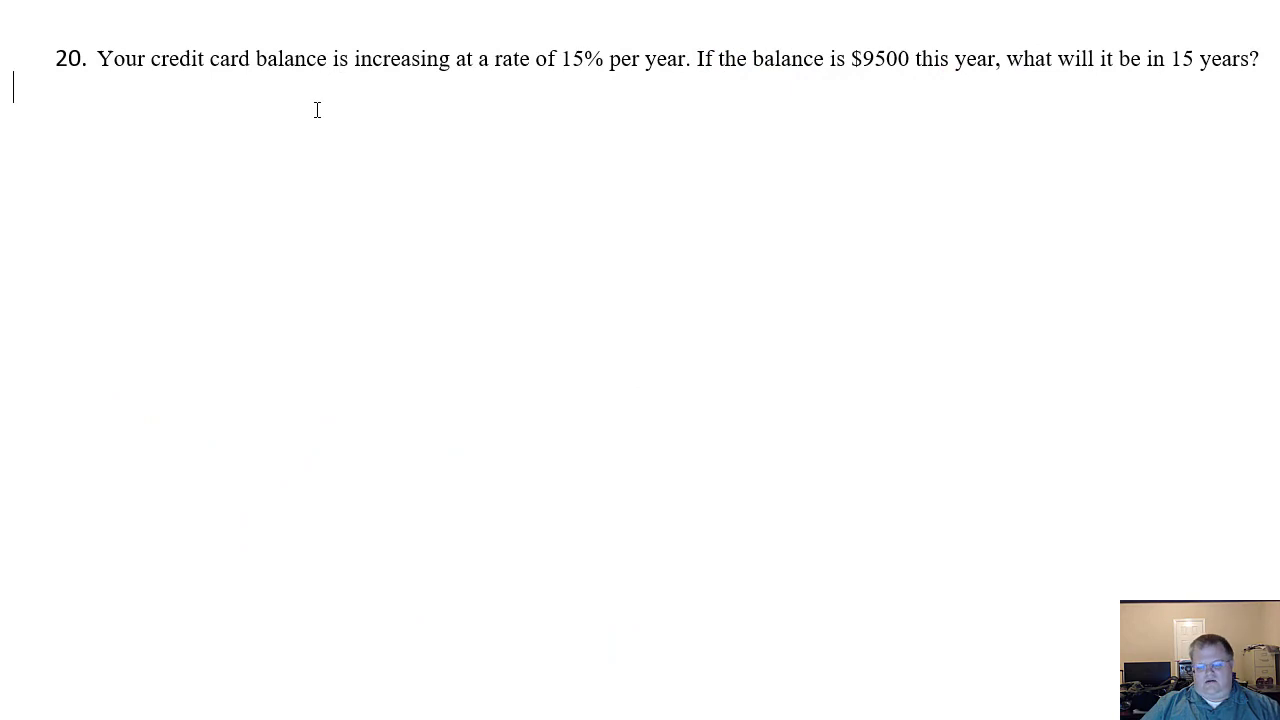
key("ctrl+v")
left_click(224, 180)
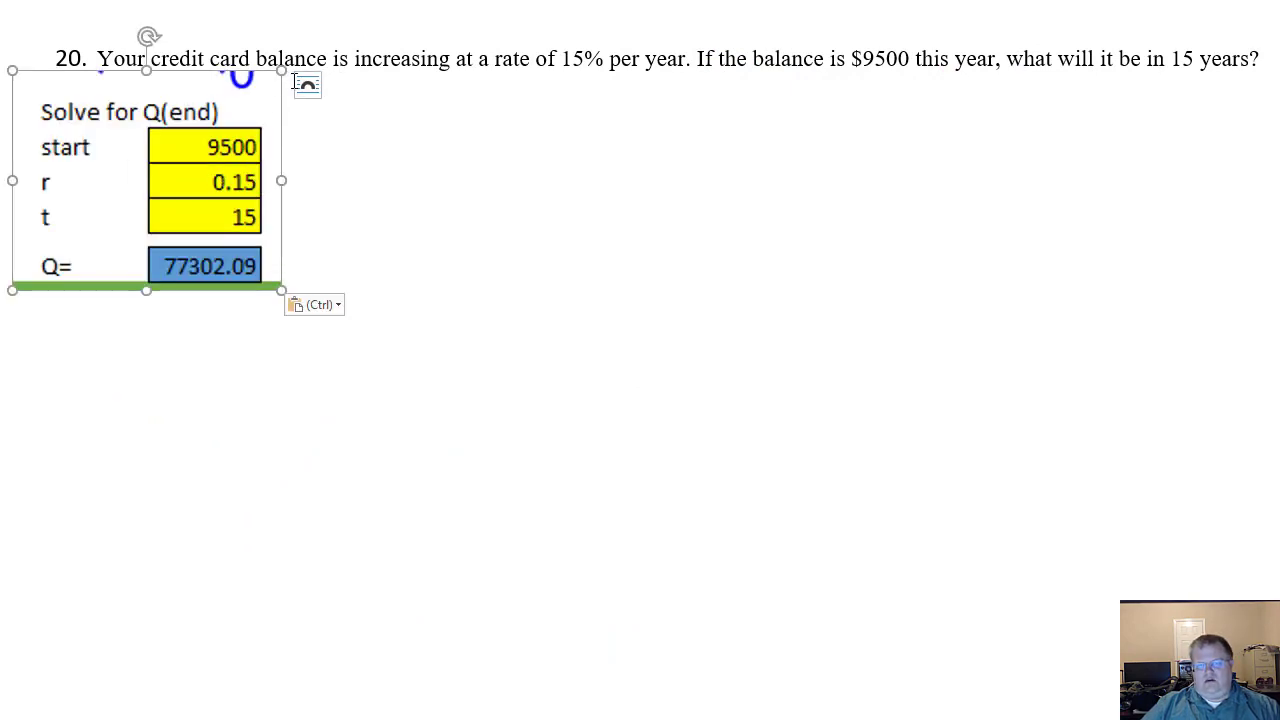
left_click(309, 88)
left_click(456, 269)
left_click_drag(98, 217, 338, 265)
left_click(333, 428)
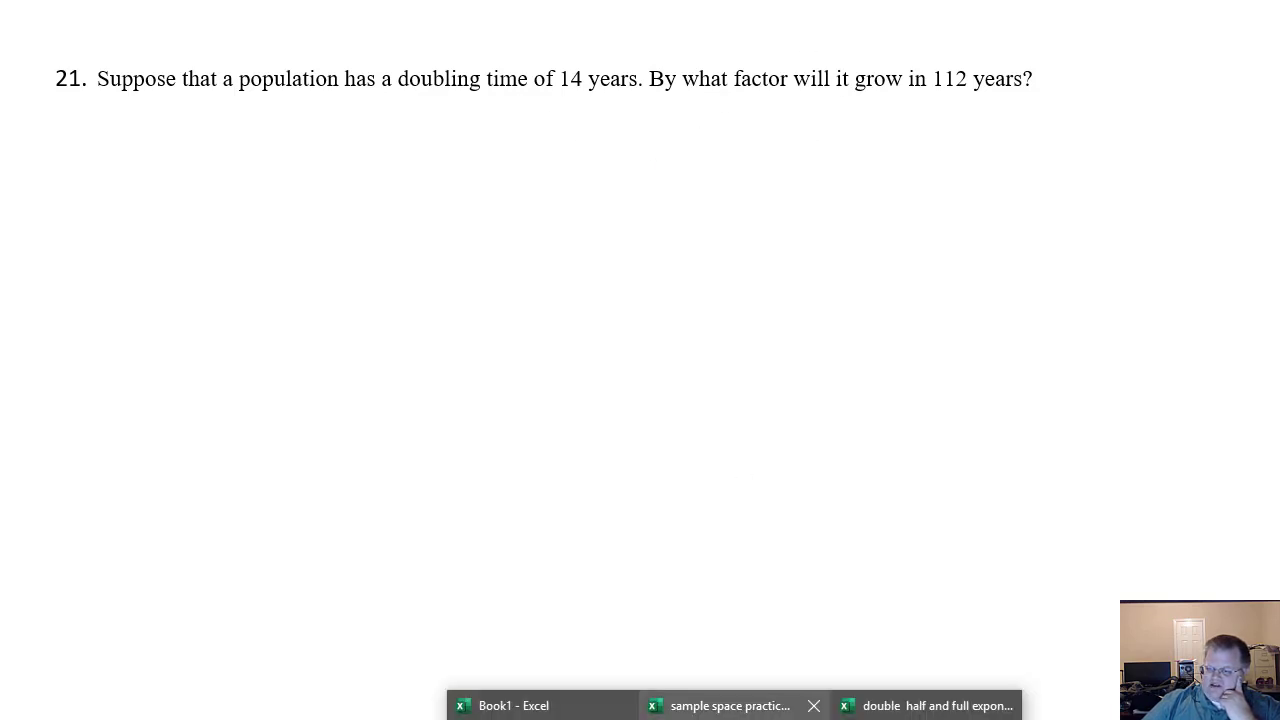
On the double time sheet, enter time 112 and double time 14, giving 256 times bigger.
left_click(910, 705)
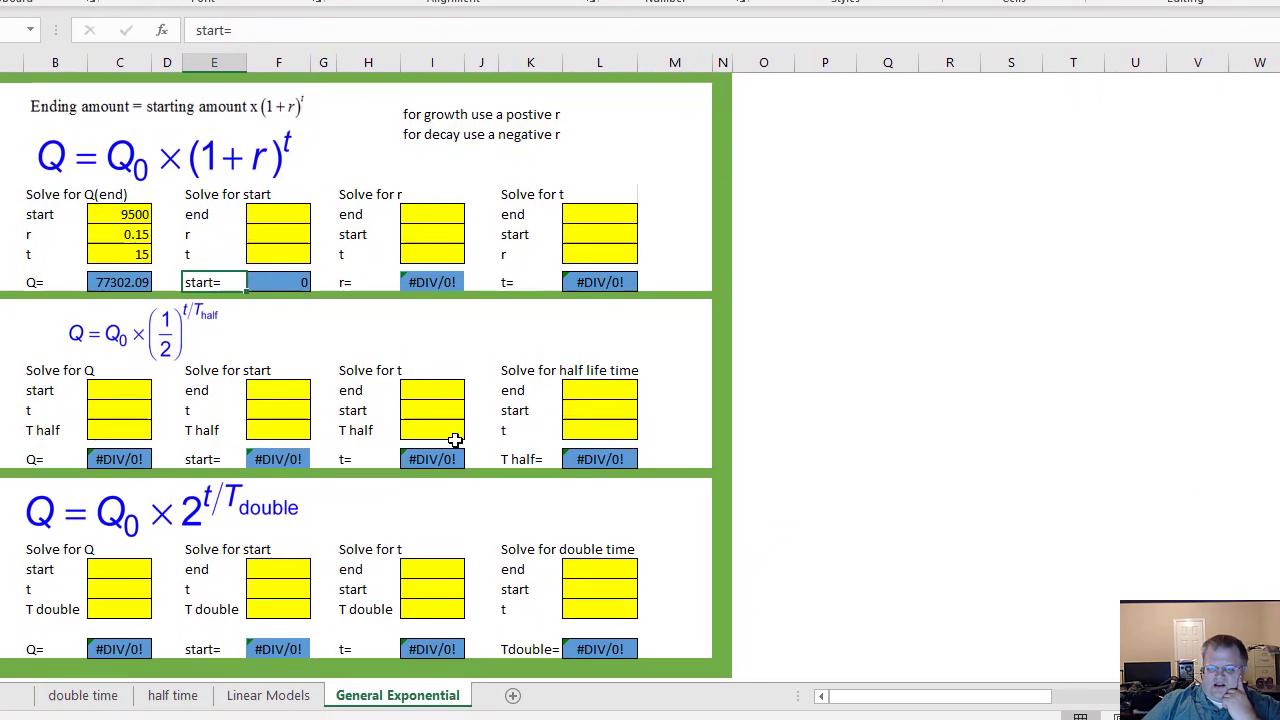
left_click(83, 695)
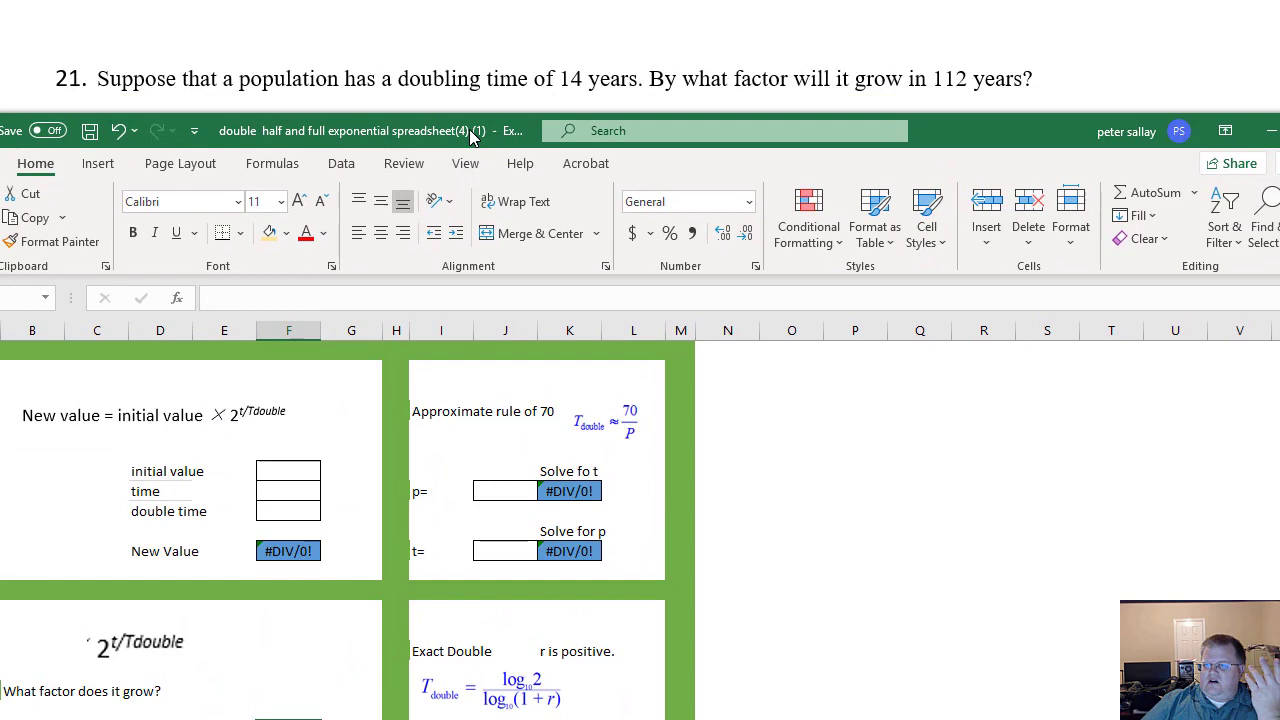
scroll(742, 467, "down", 3)
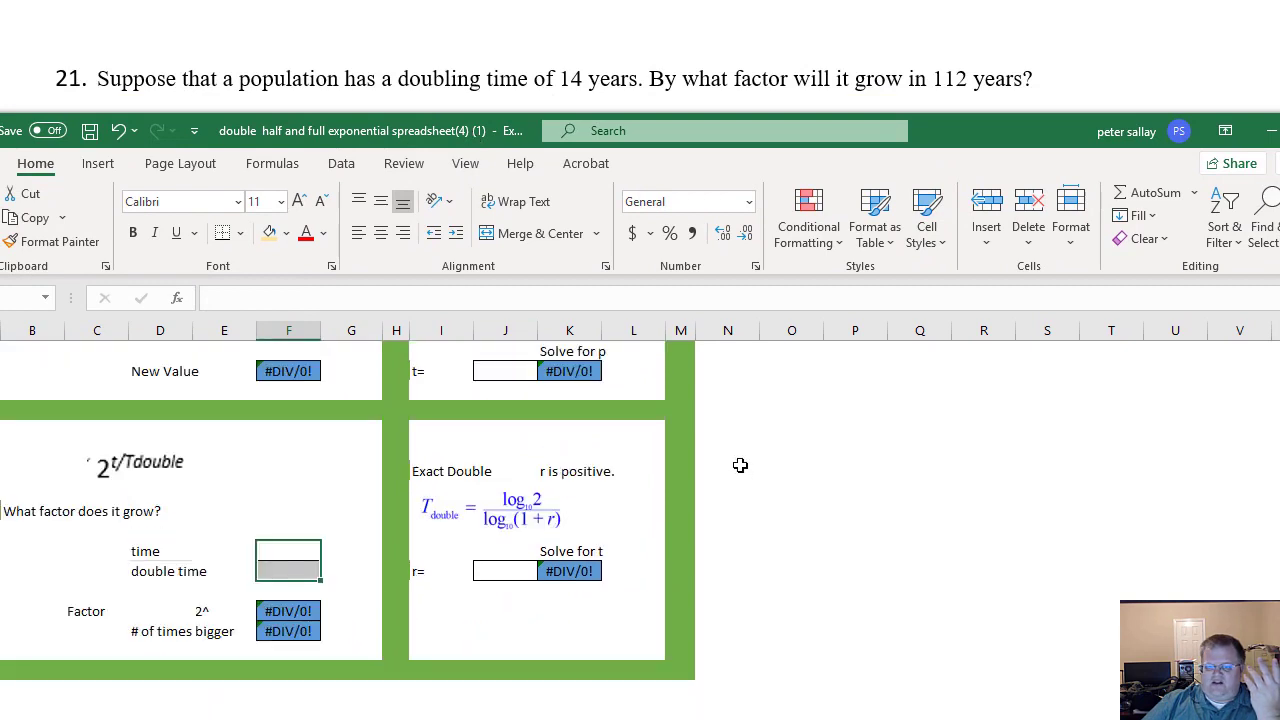
left_click(294, 547)
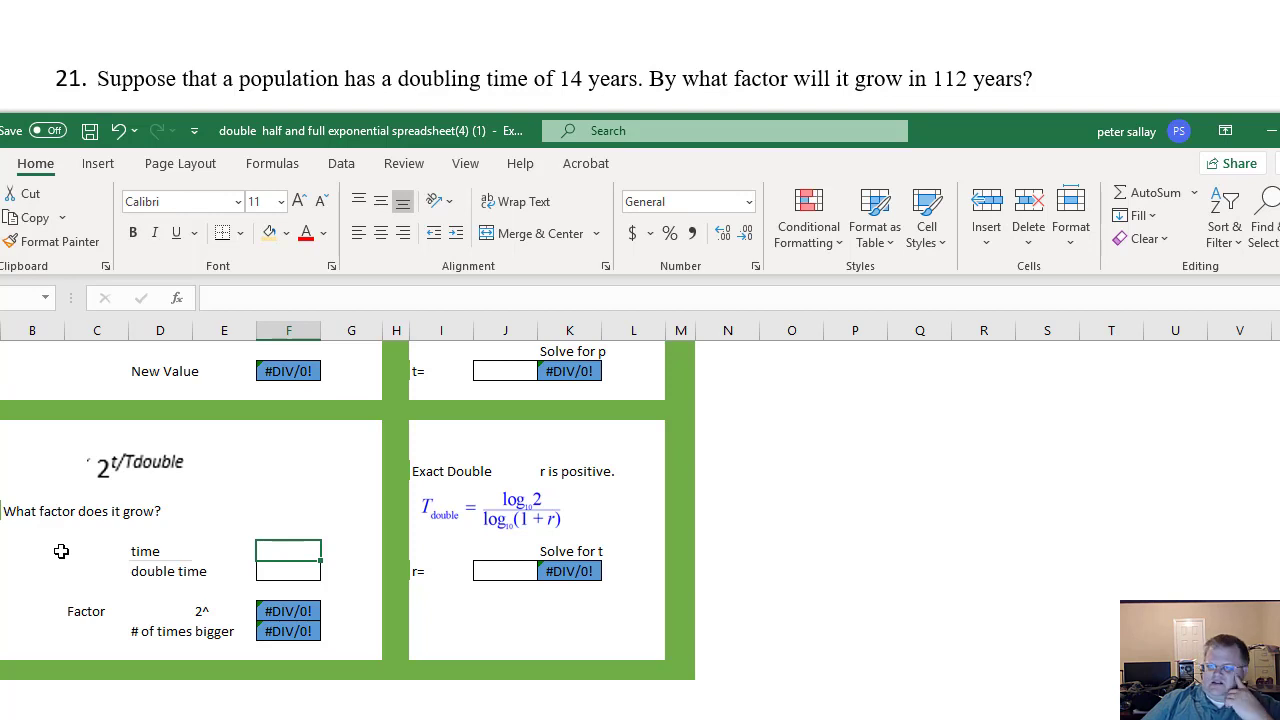
type("112")
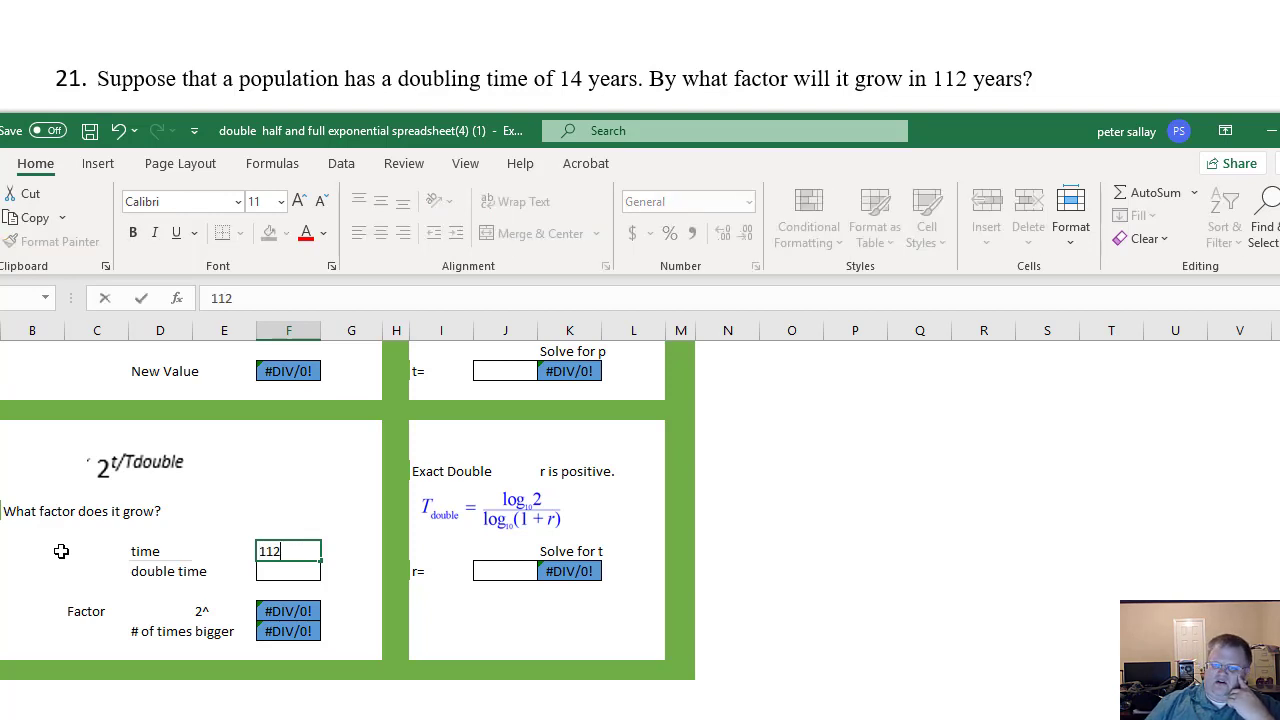
key("Return")
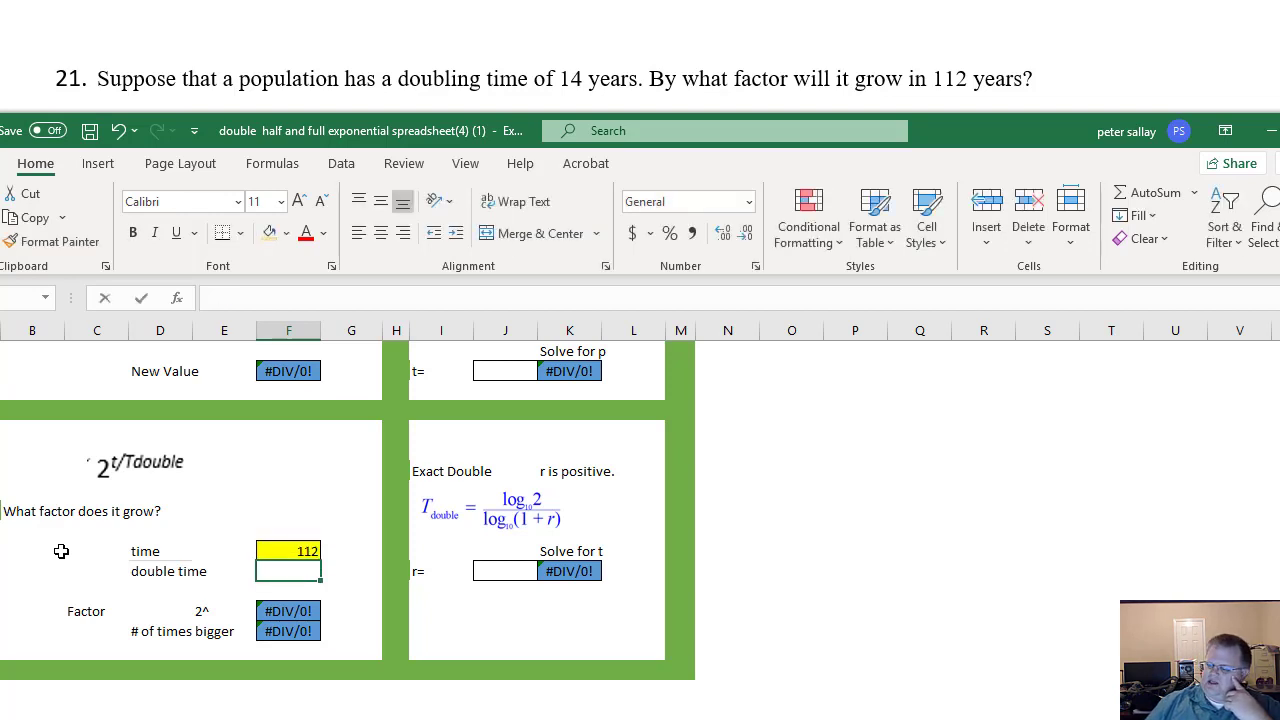
type("14")
key("Return")
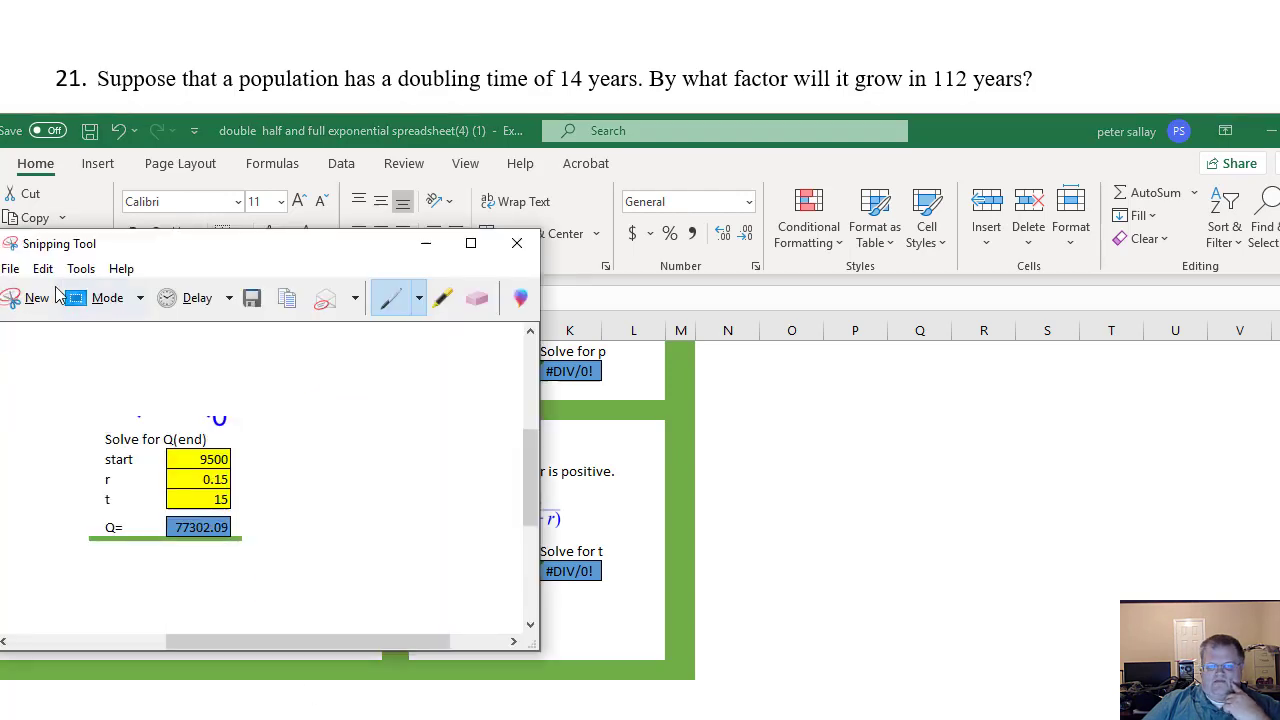
Snip the factor calculation block and place it in front of text under question 21.
left_click(30, 296)
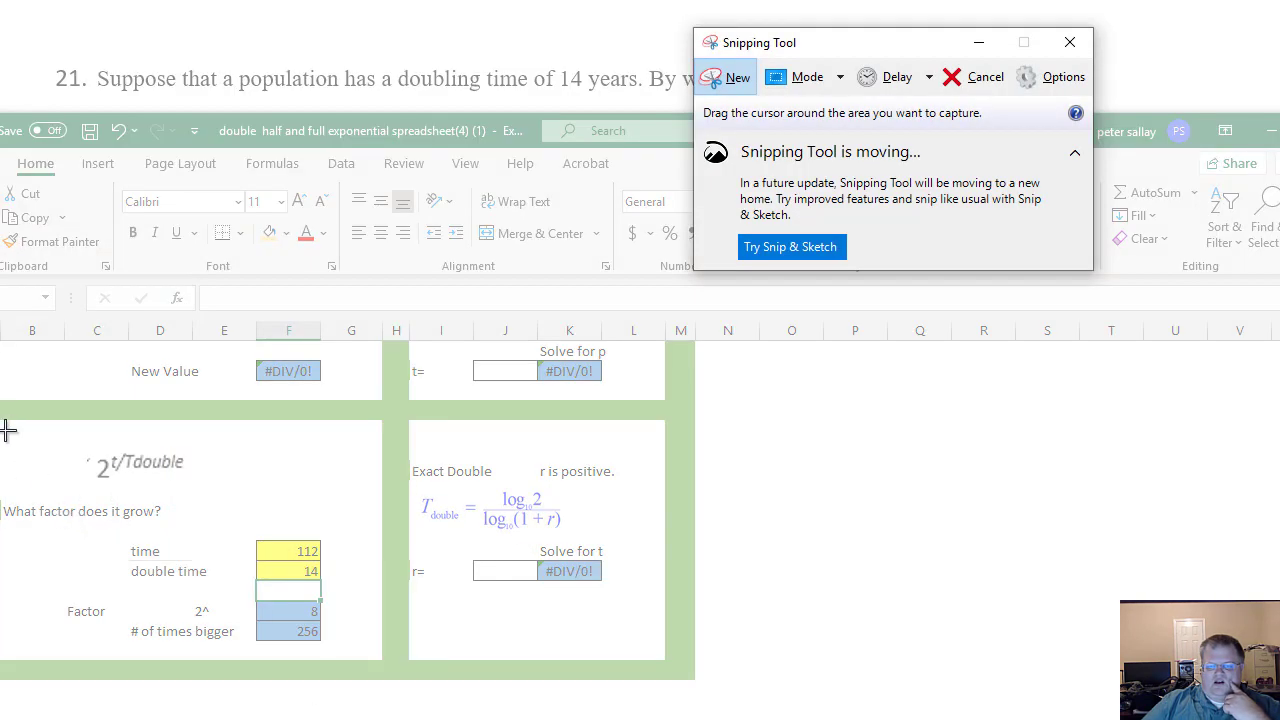
left_click_drag(2, 428, 333, 651)
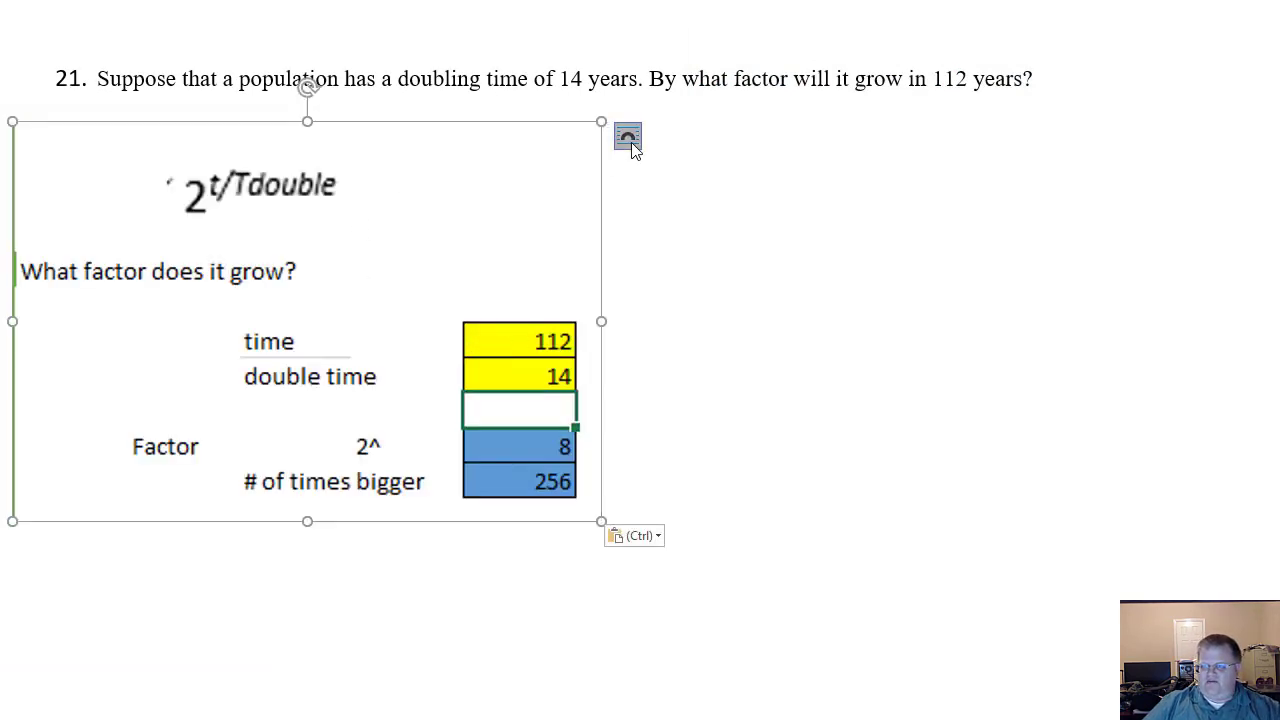
left_click(630, 143)
left_click(779, 333)
left_click_drag(486, 297, 683, 287)
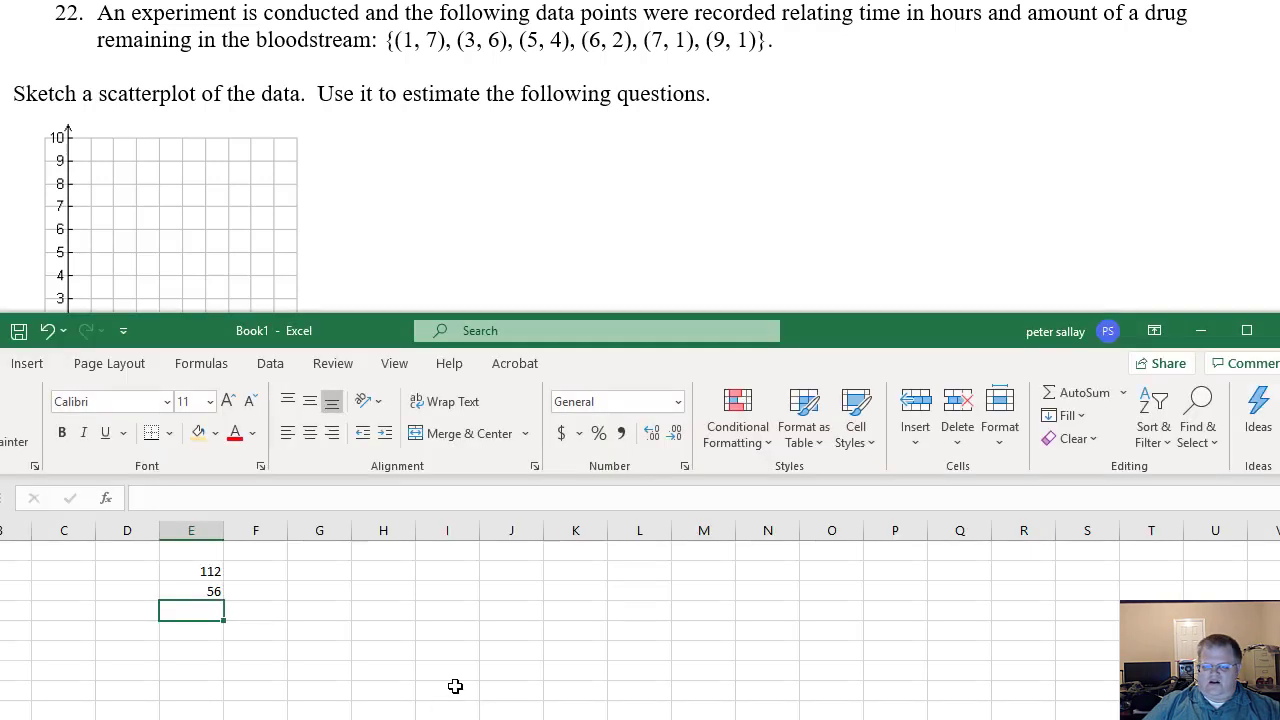
Clear the old values 112 and 56 from D1:F8.
left_click_drag(914, 323, 1018, 104)
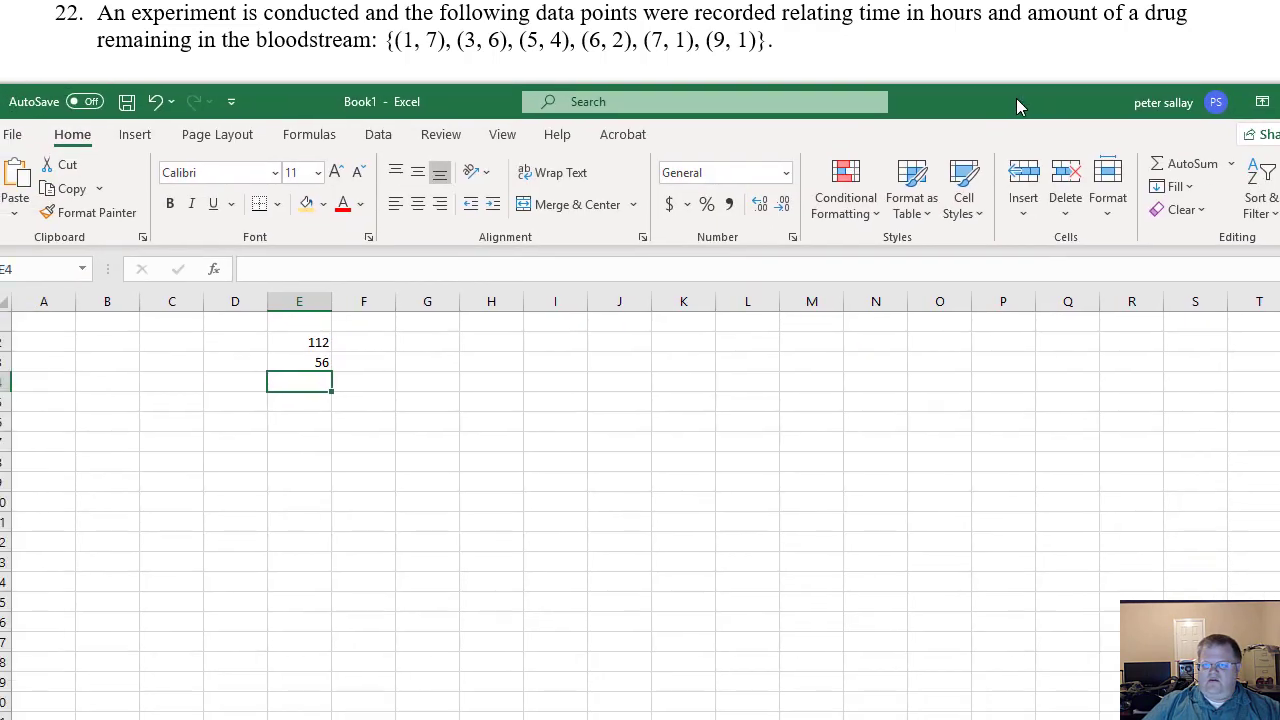
left_click_drag(228, 322, 380, 451)
key("Delete")
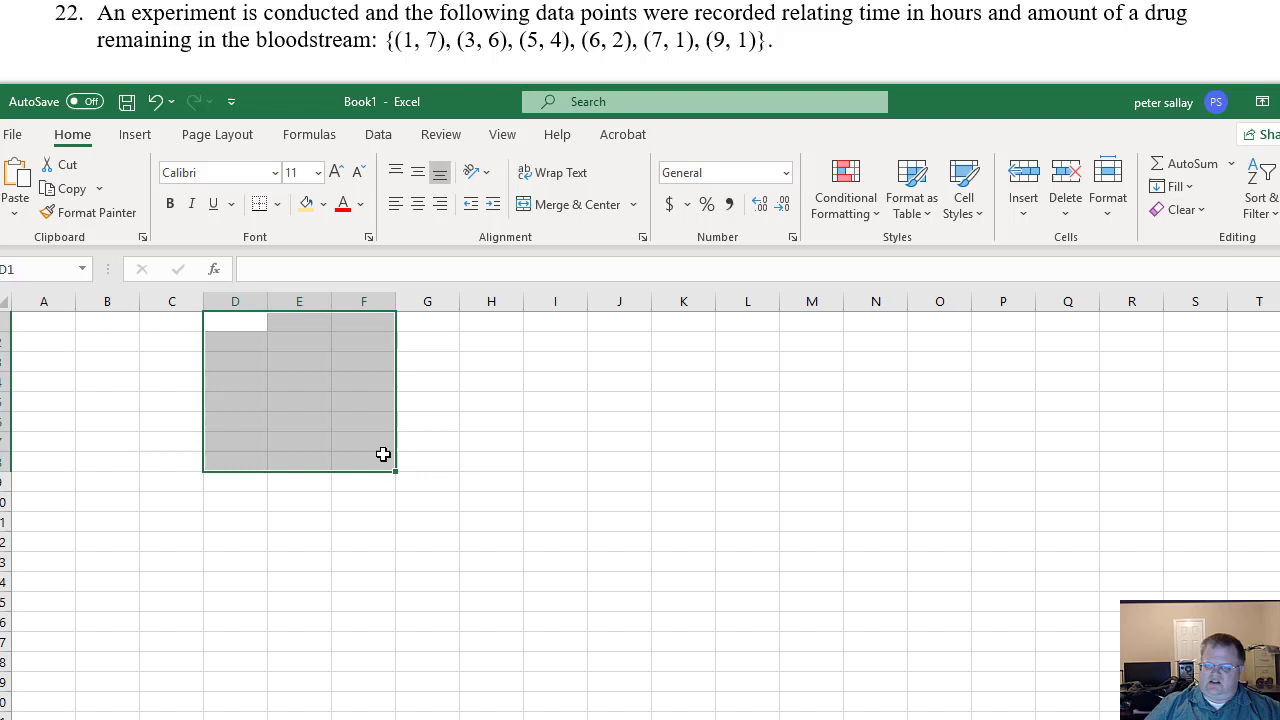
left_click(302, 406)
Enter the first three time–amount pairs: (1, 7), (3, 6), (5, 4).
left_click(232, 342)
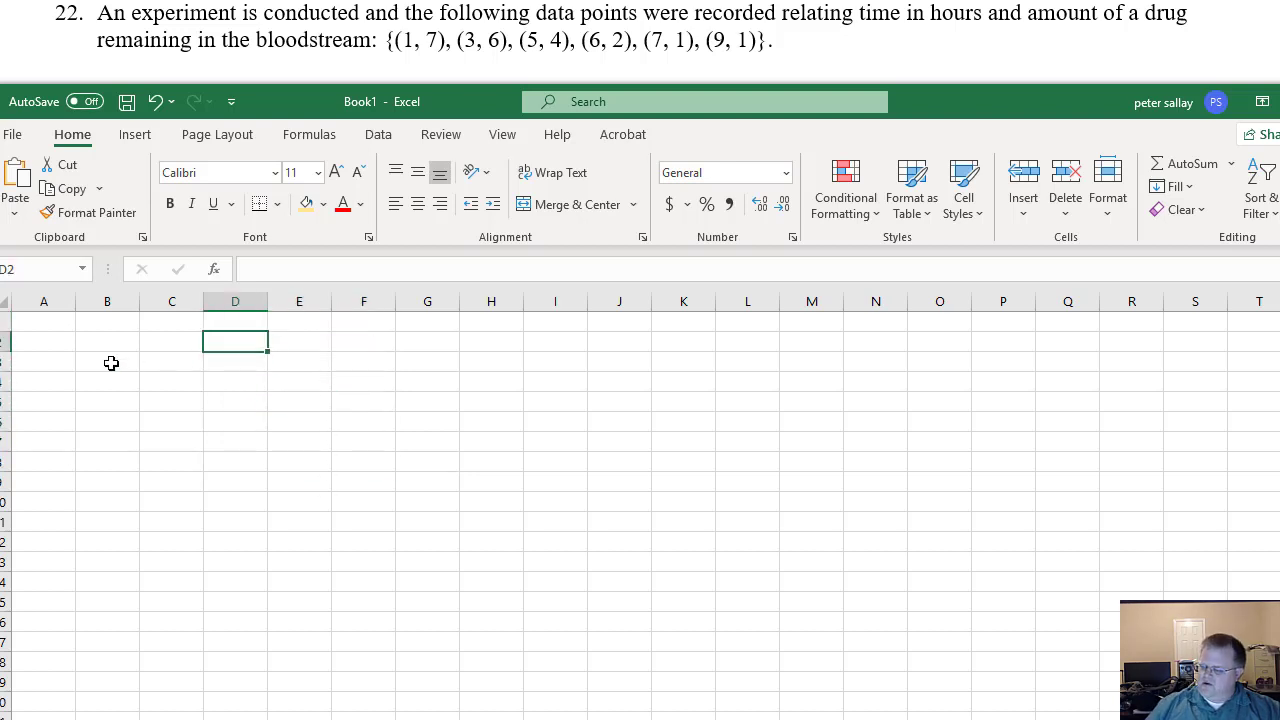
type("1")
key("Tab")
type("7")
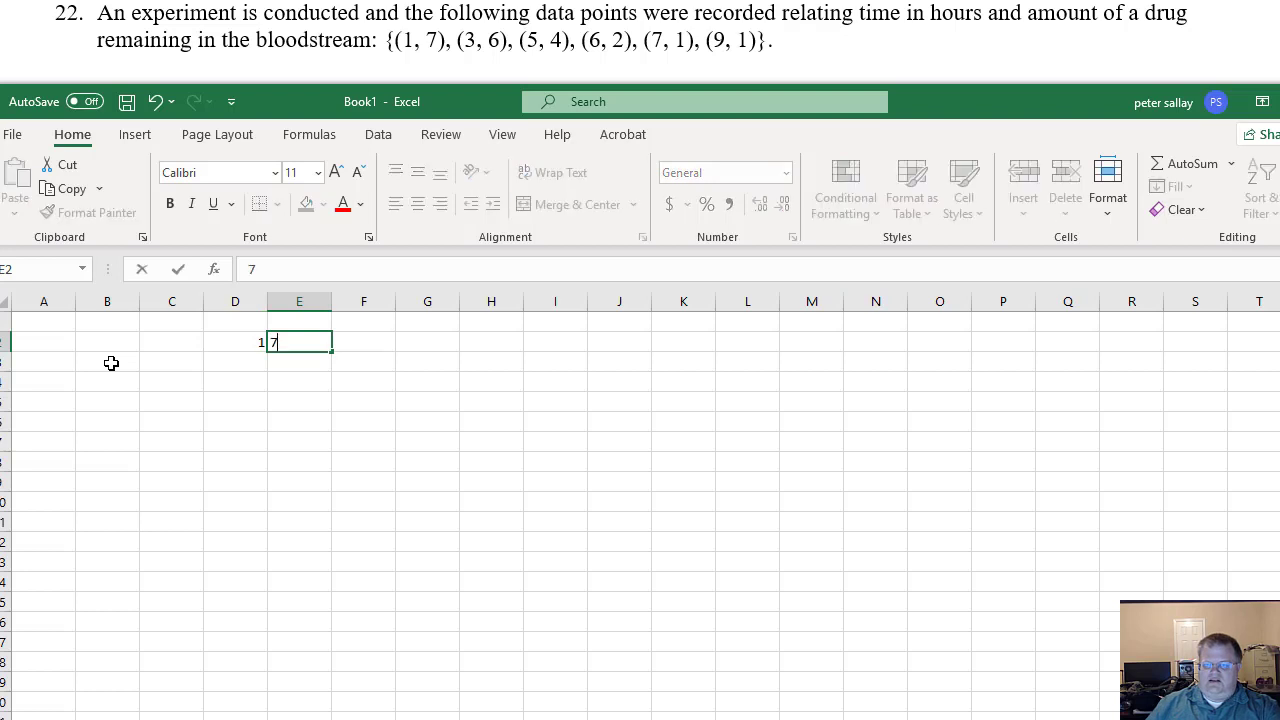
key("Return")
type("2")
key("Tab")
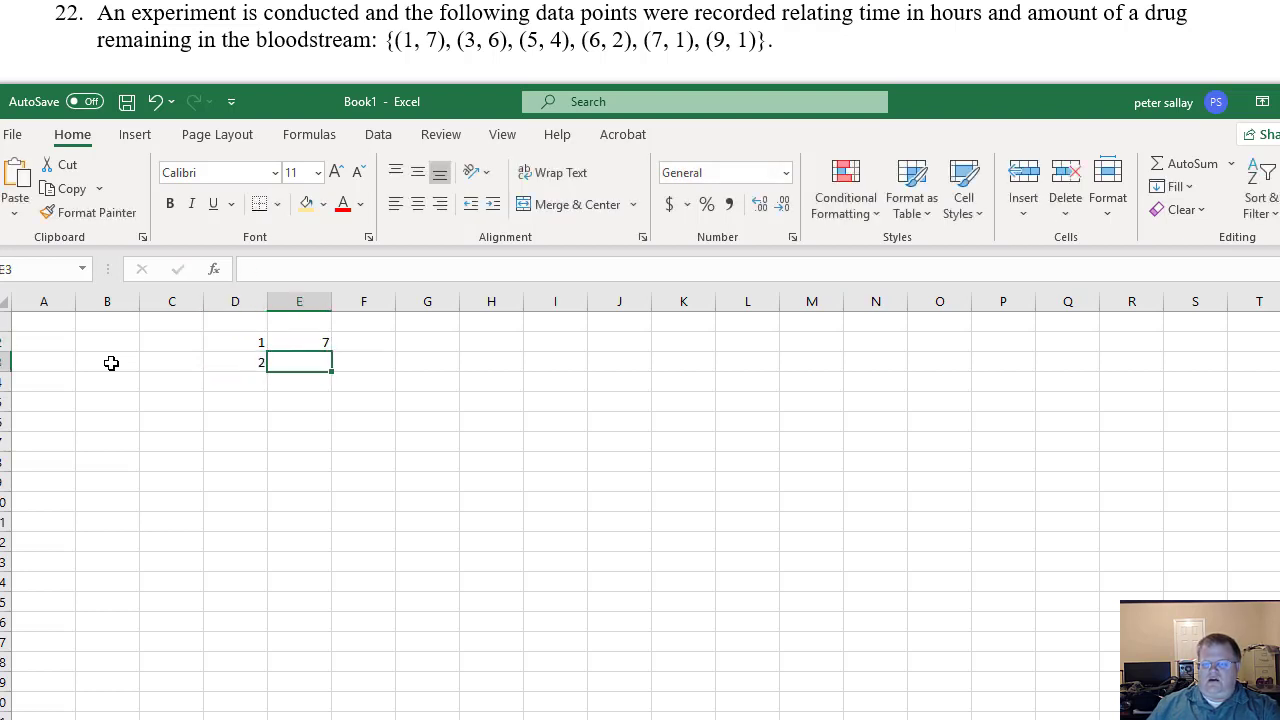
key("Left")
type("3")
key("Tab")
type("6")
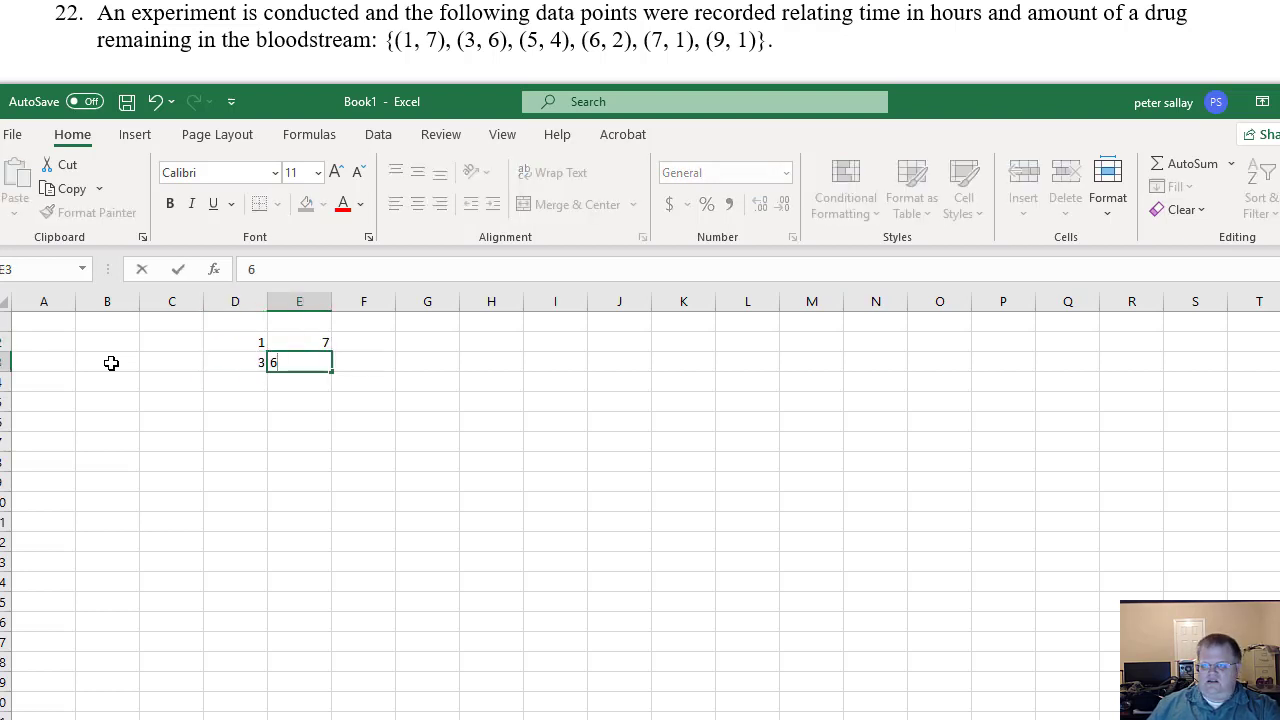
key("Return")
type("5")
key("Tab")
type("4")
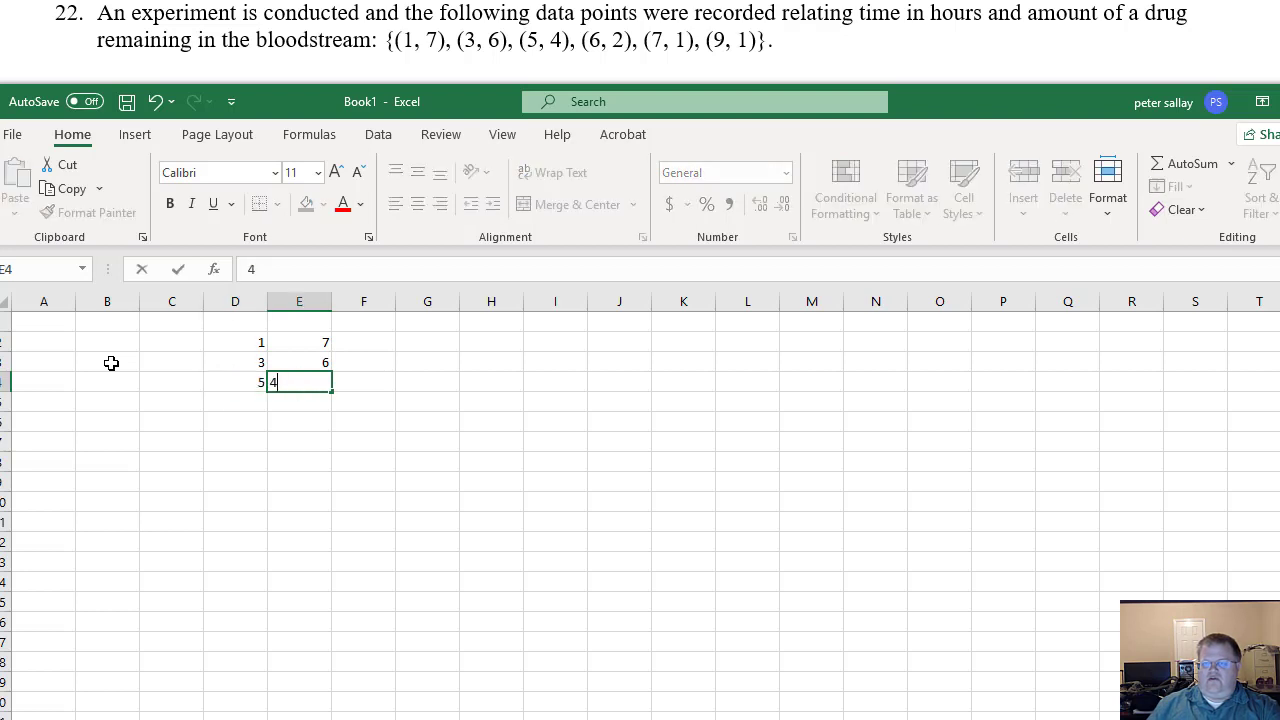
key("Return")
Enter the remaining time–amount pairs: (6, 2), (7, 1), (9, 1).
type("6")
key("Tab")
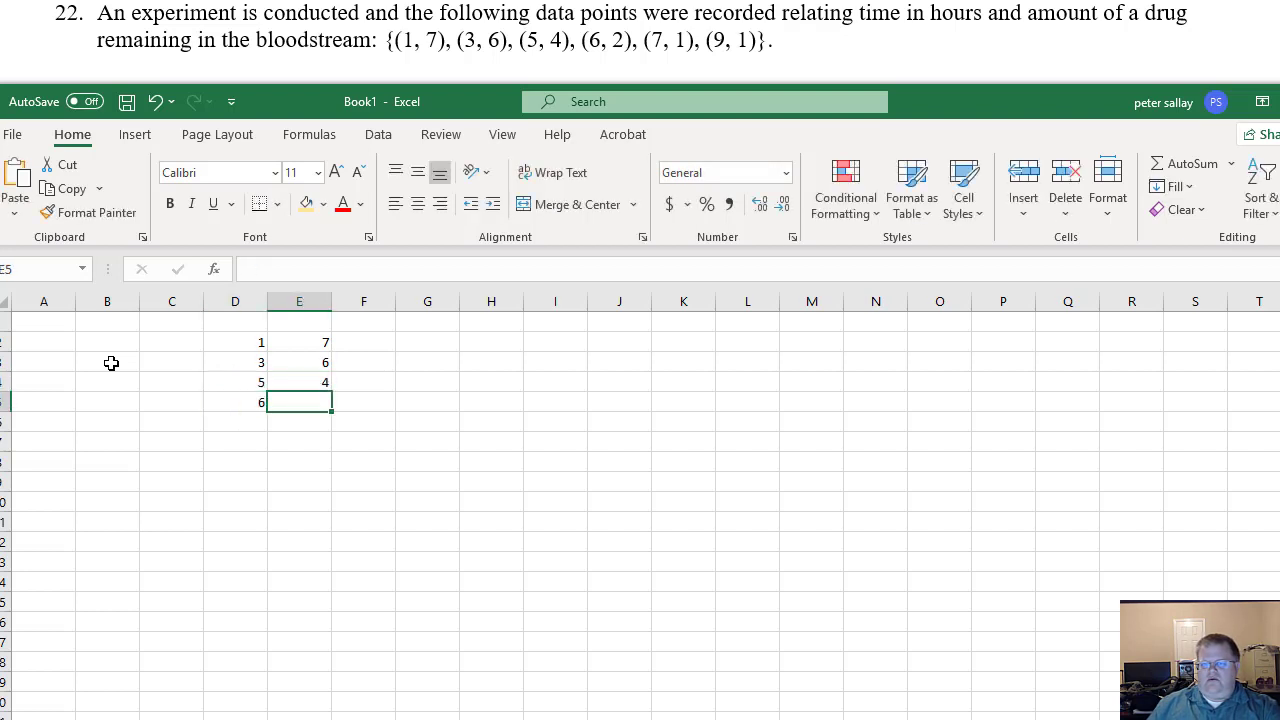
type("2")
key("Return")
type("7")
key("Tab")
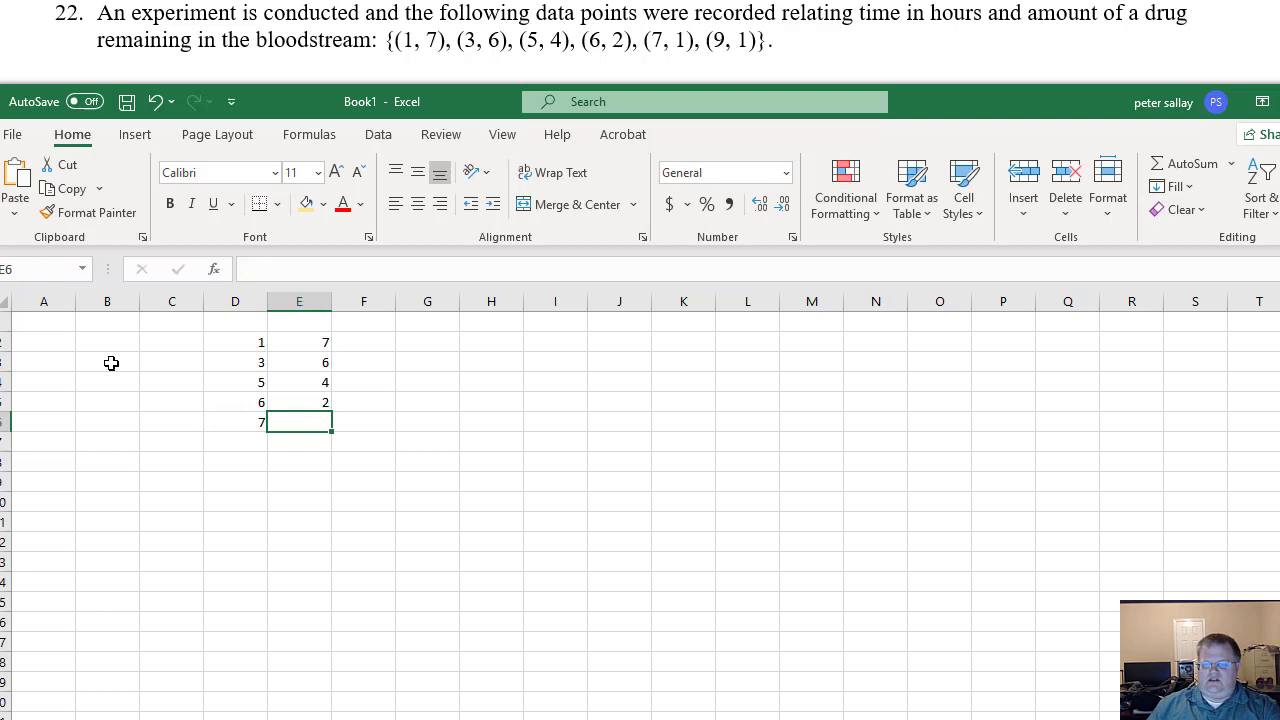
type("1")
key("Return")
type("9")
key("Tab")
type("1")
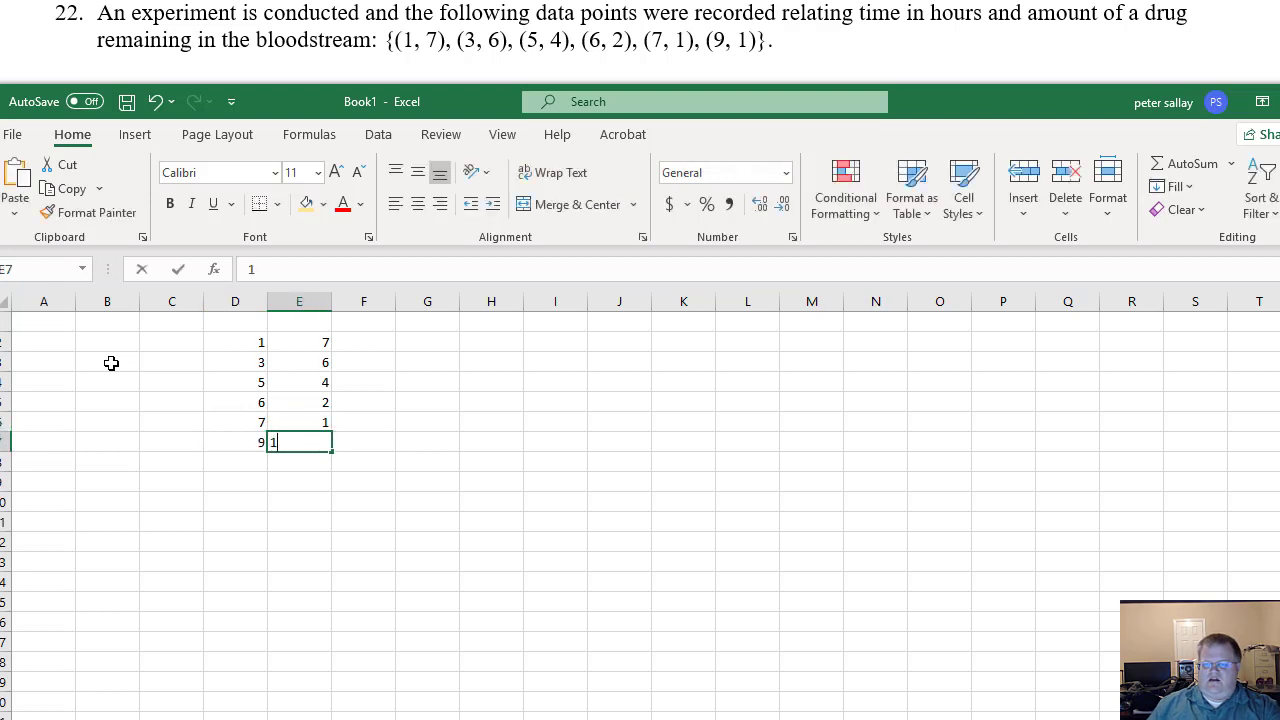
key("Return")
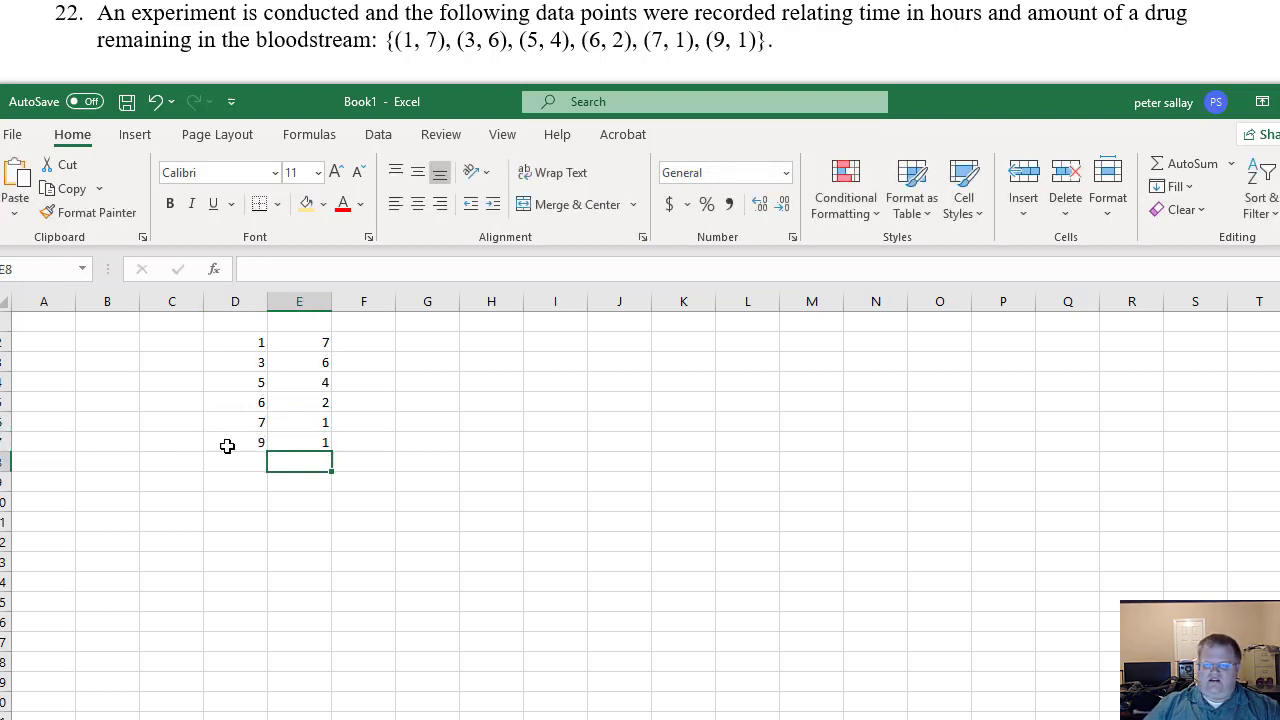
Insert a plain scatter chart of the drug data in D2:E7.
left_click_drag(229, 337, 303, 444)
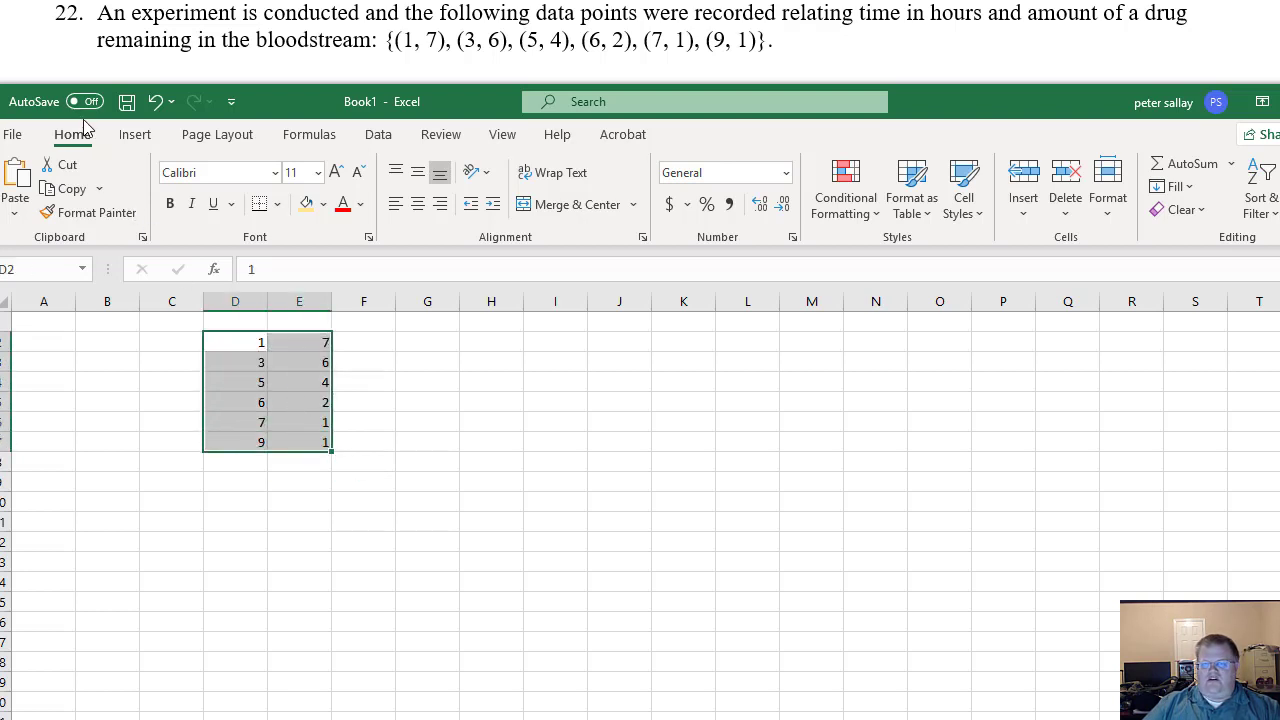
left_click(378, 137)
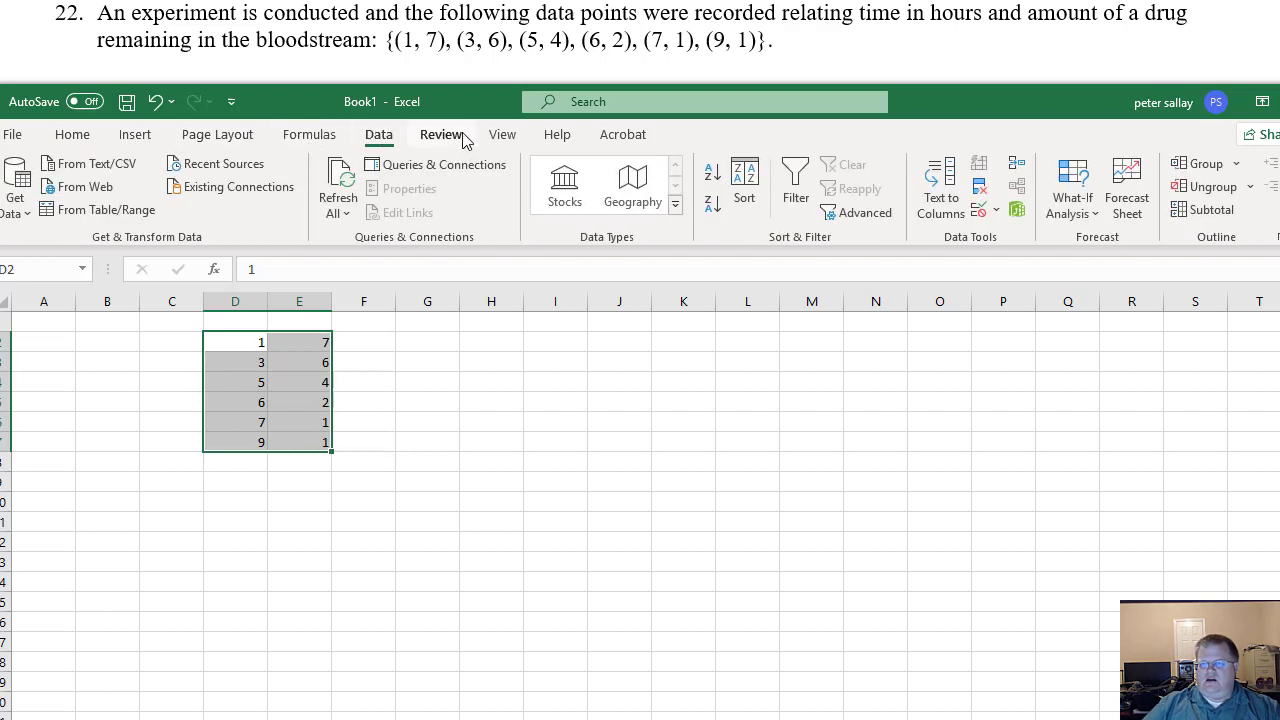
key("alt+n")
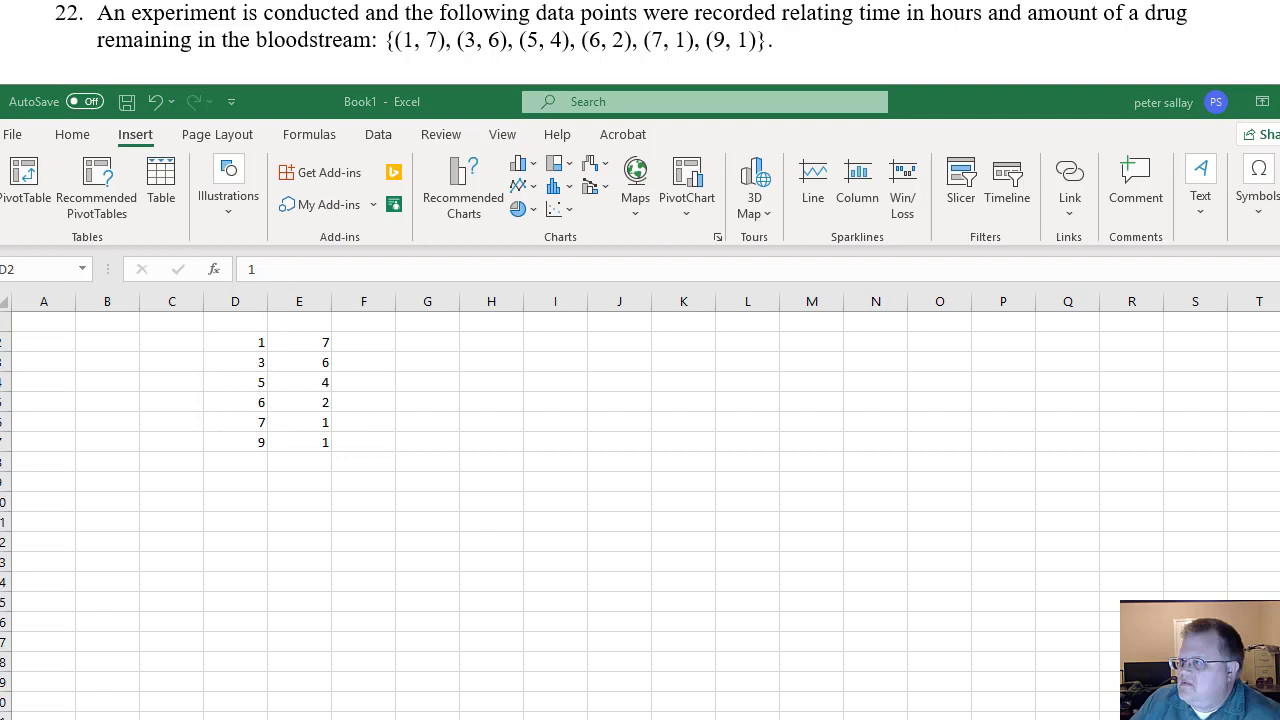
key("ctrl+a")
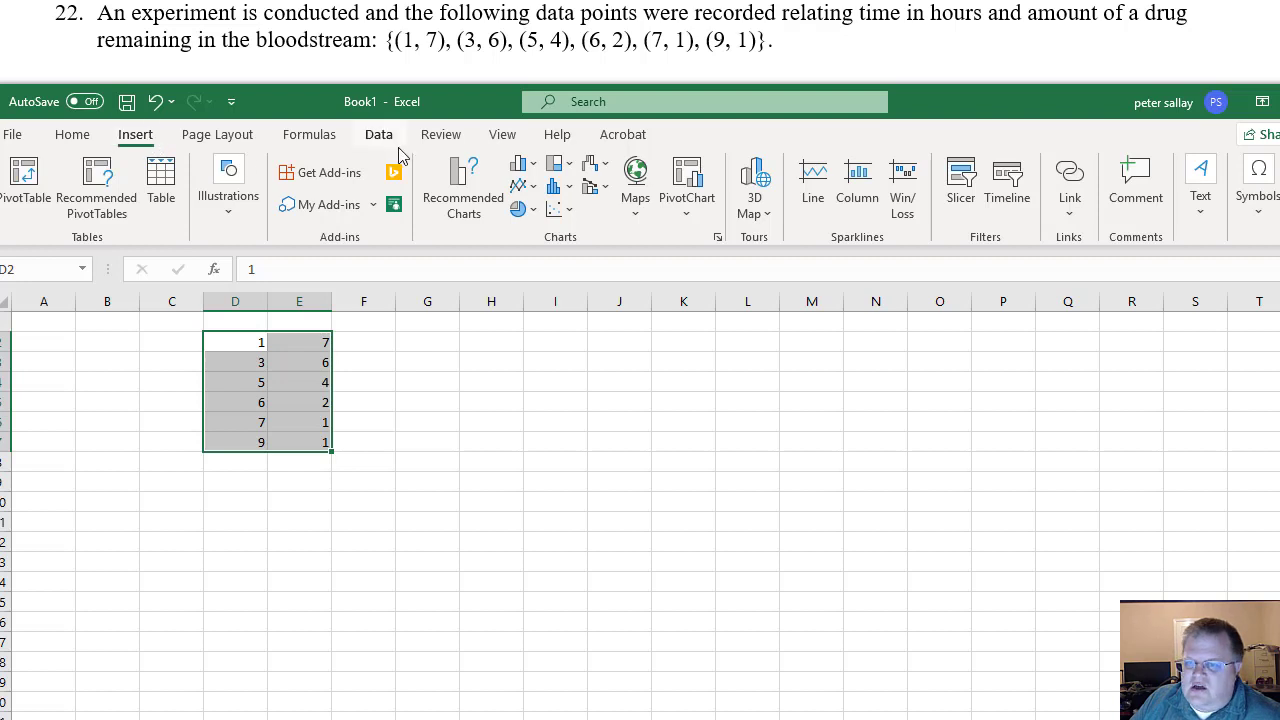
left_click(568, 211)
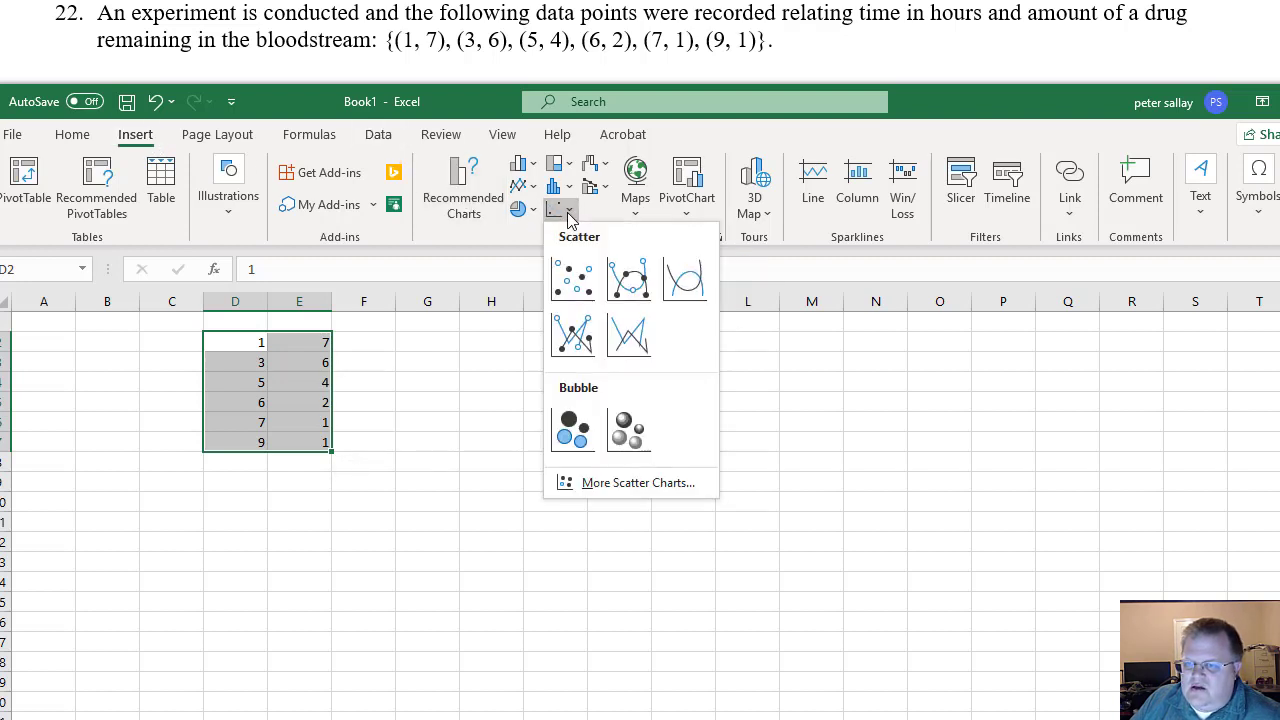
left_click(572, 273)
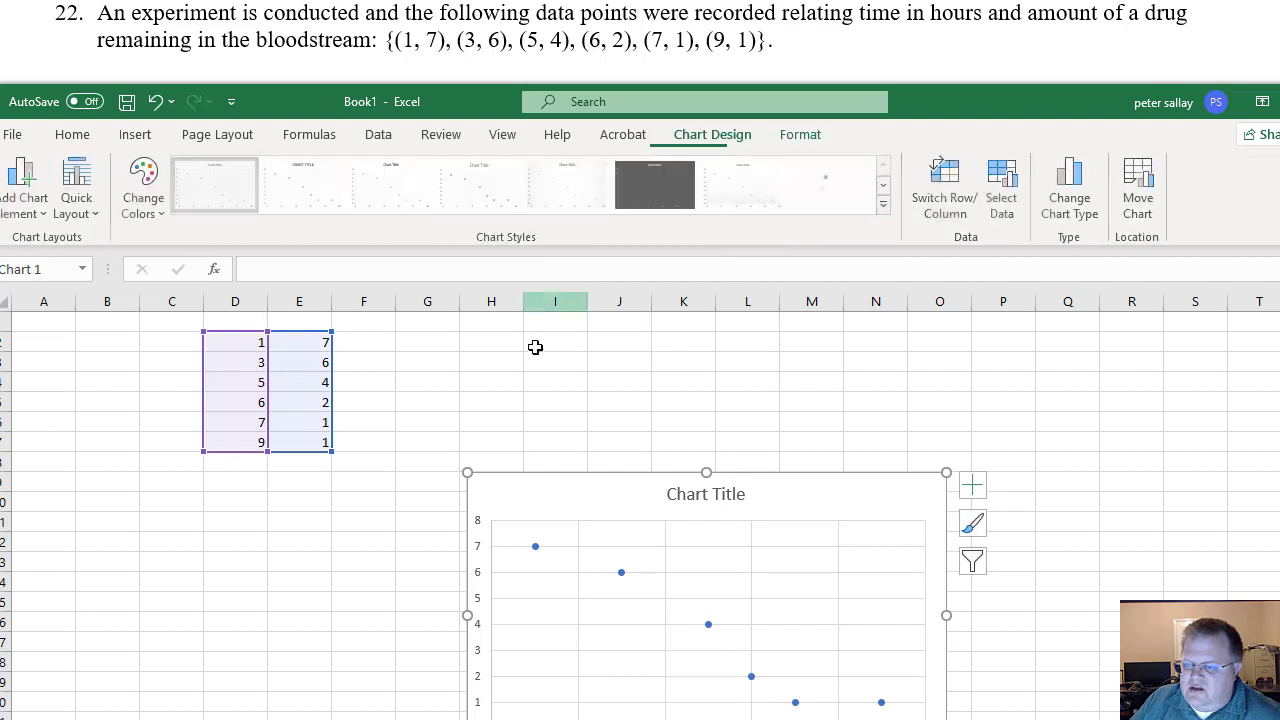
Deselect the finished scatter chart by clicking a worksheet cell in Excel.
left_click(346, 582)
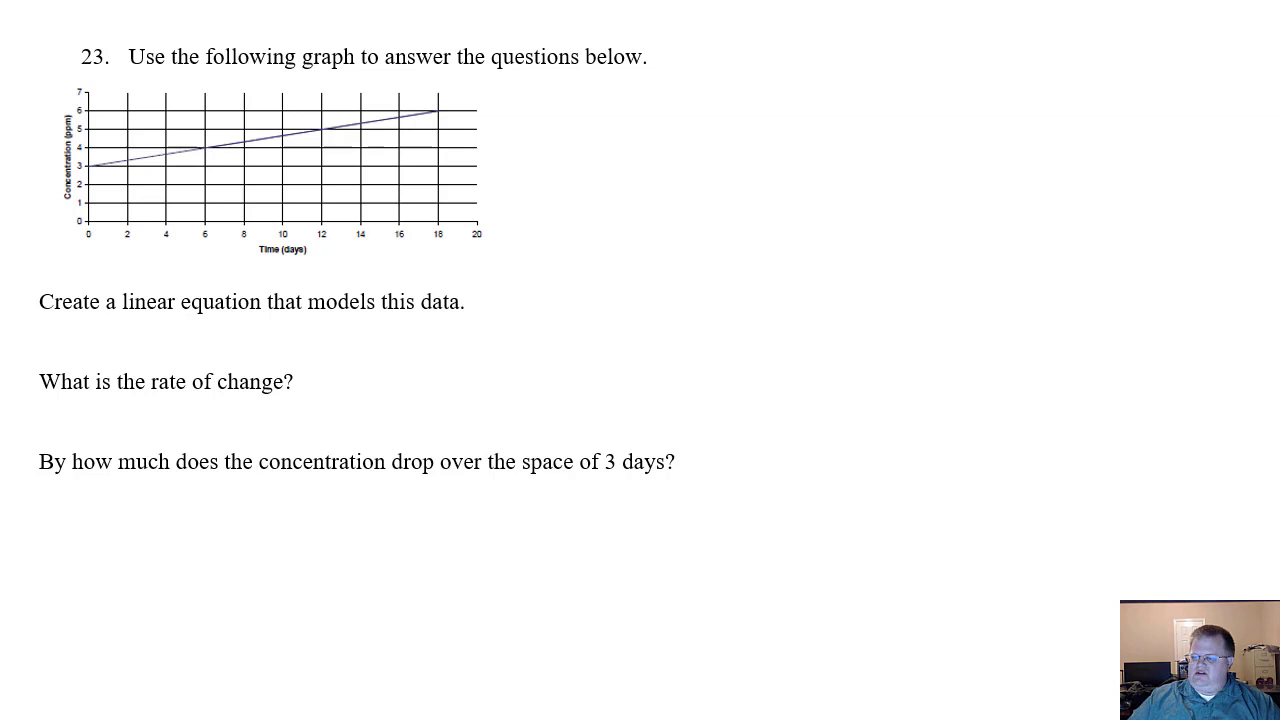
Bring the Excel slope template forward and move it below question 23's graph.
left_click(951, 700)
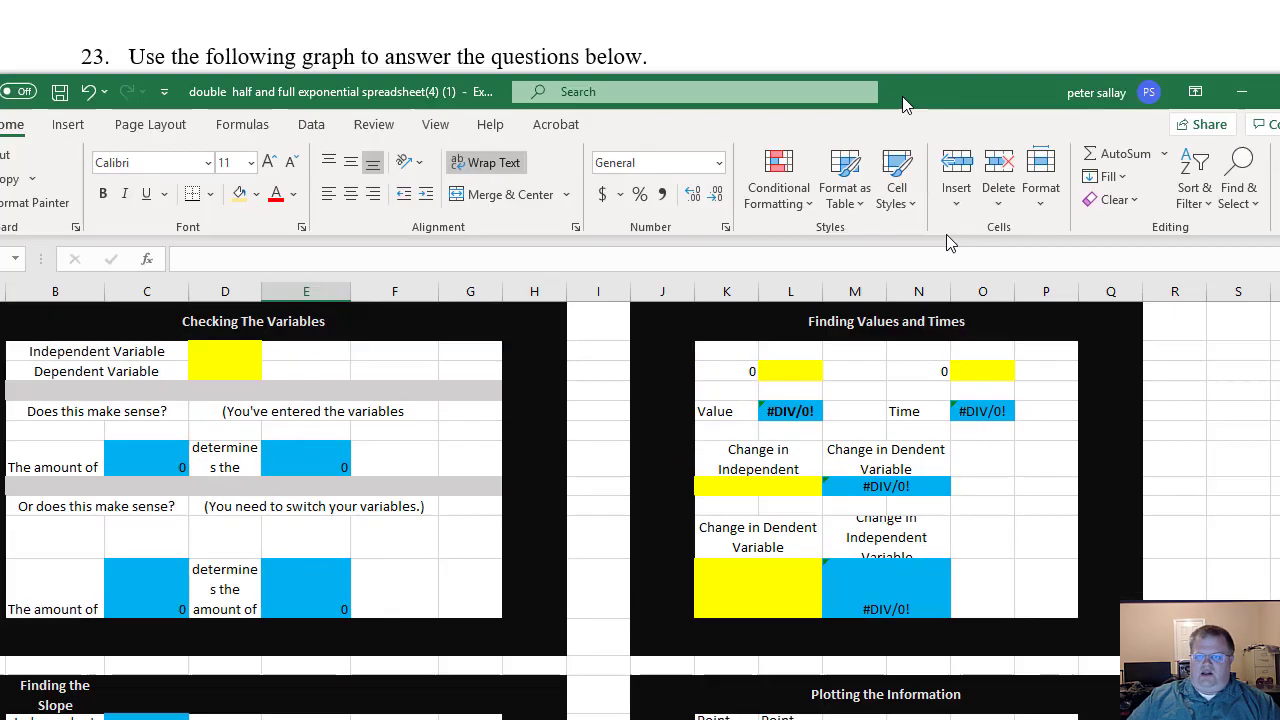
left_click_drag(905, 97, 985, 284)
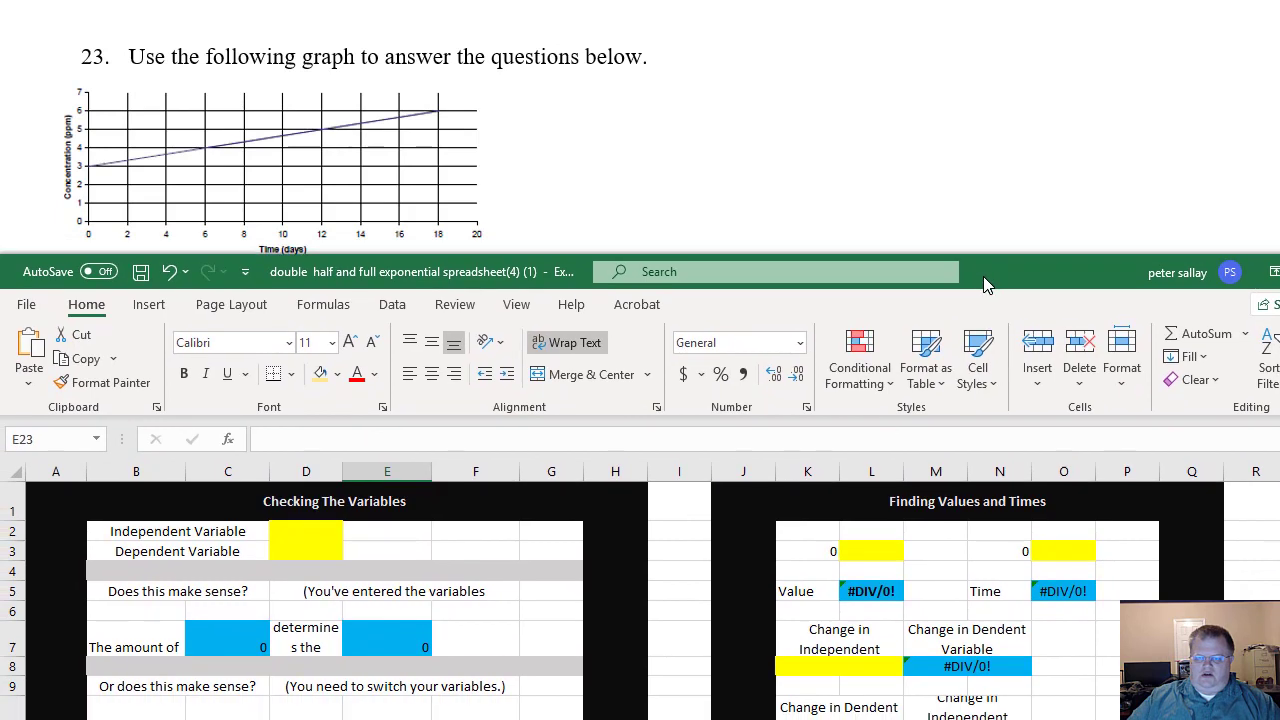
Enter Time (days) in D2 and Concentration (ppm) in D3 as the template's variables.
left_click(294, 531)
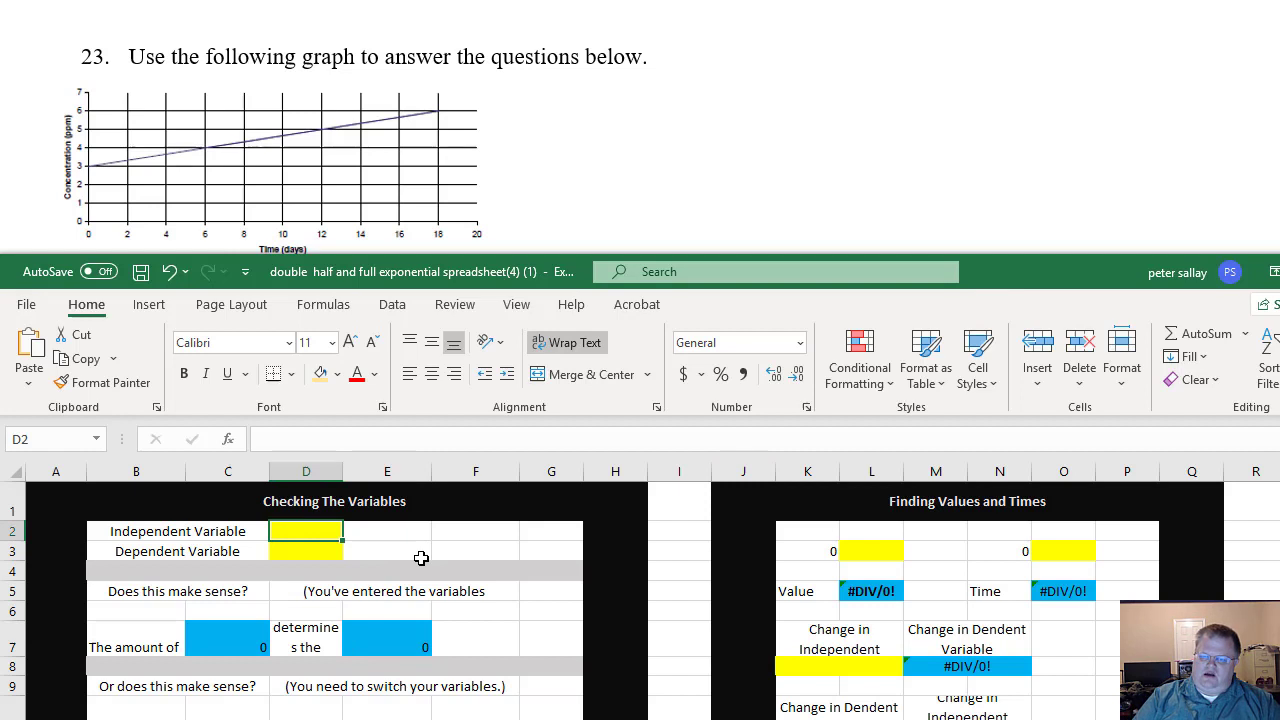
type("Time")
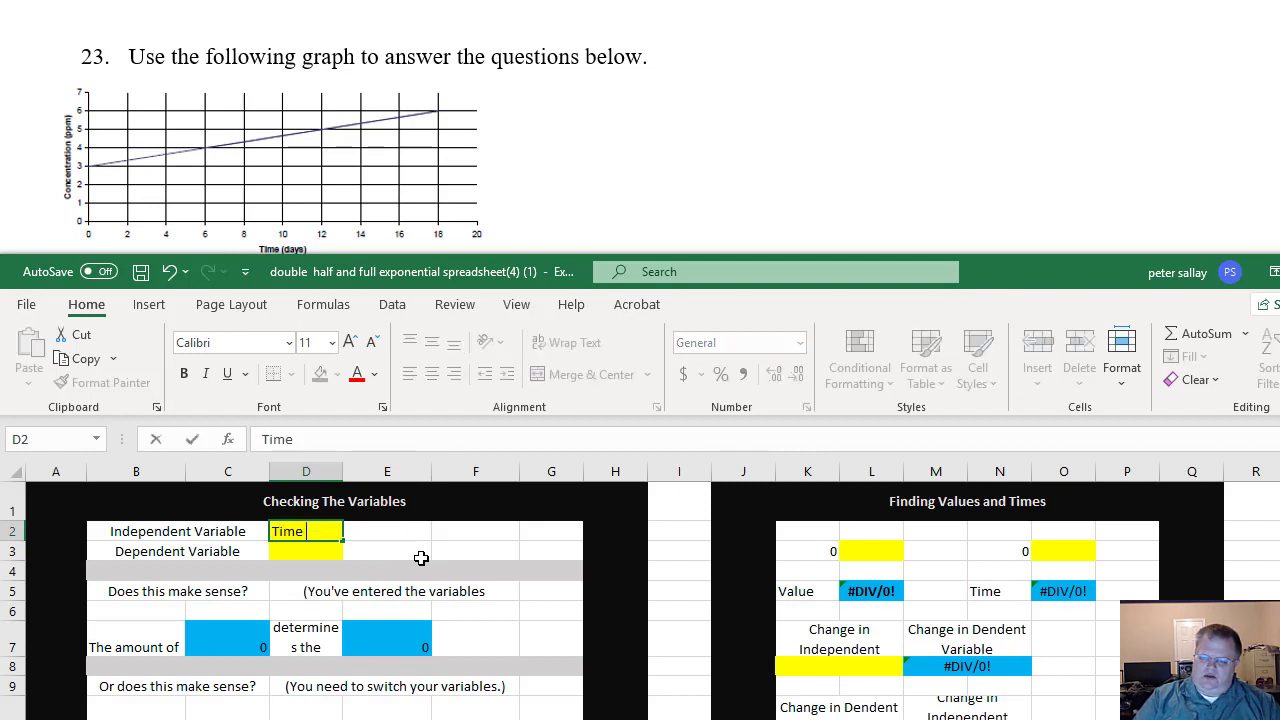
type(" (days)")
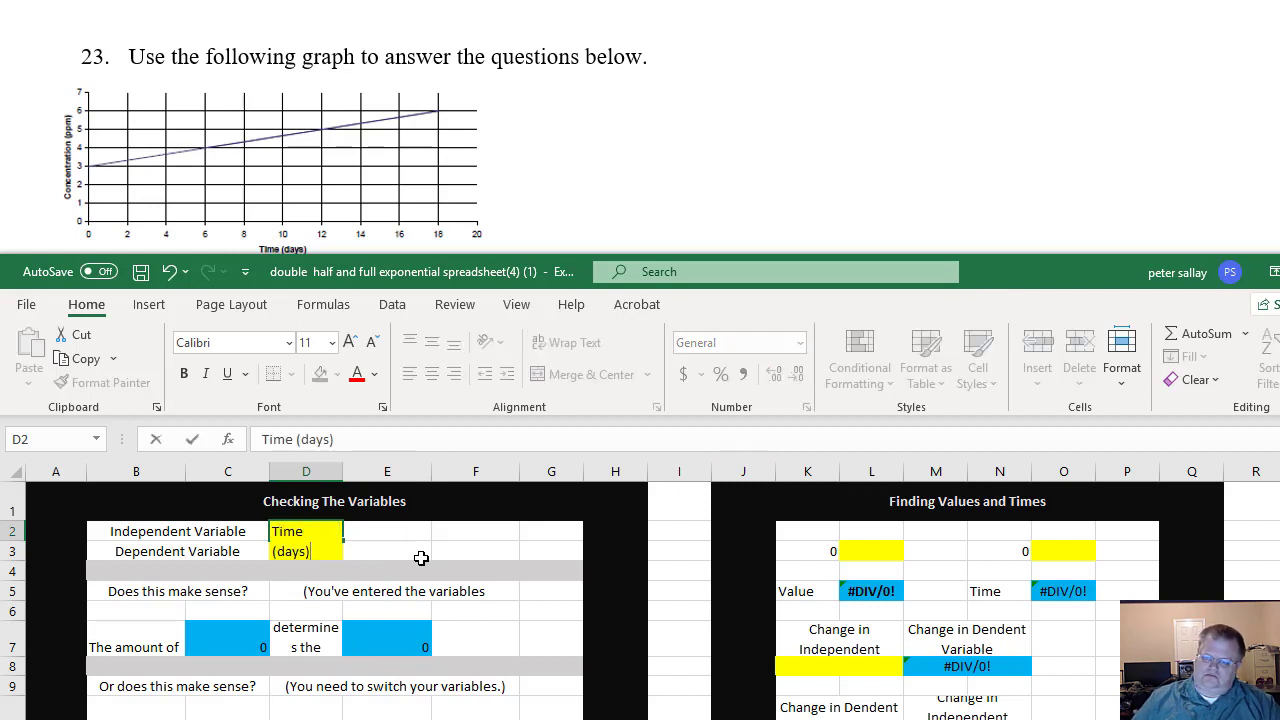
key("ctrl+Return")
key("Return")
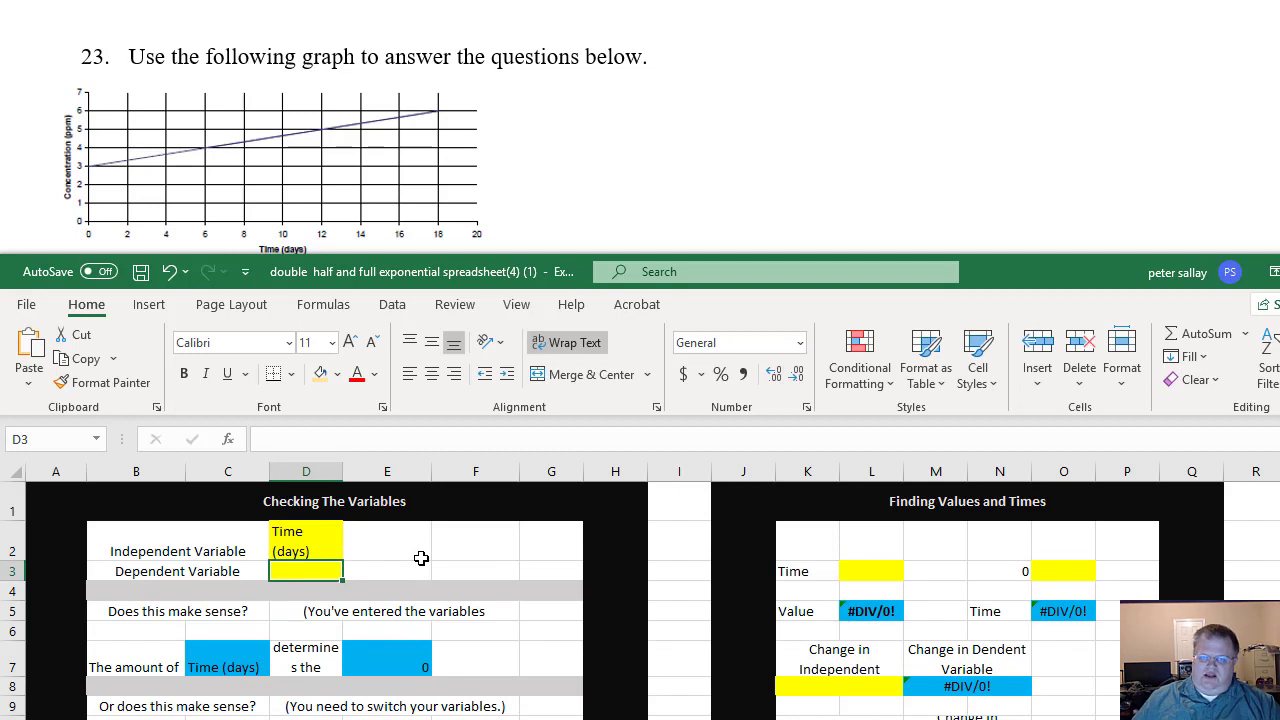
type("Con")
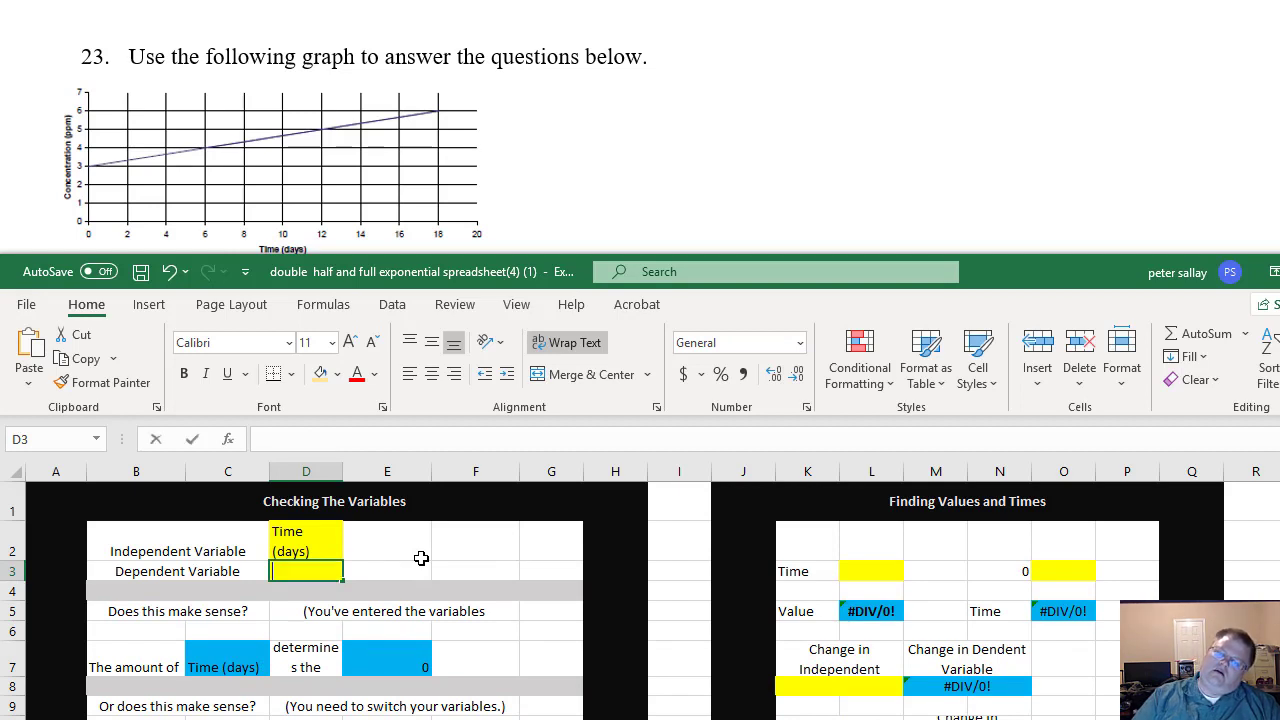
type("centratio")
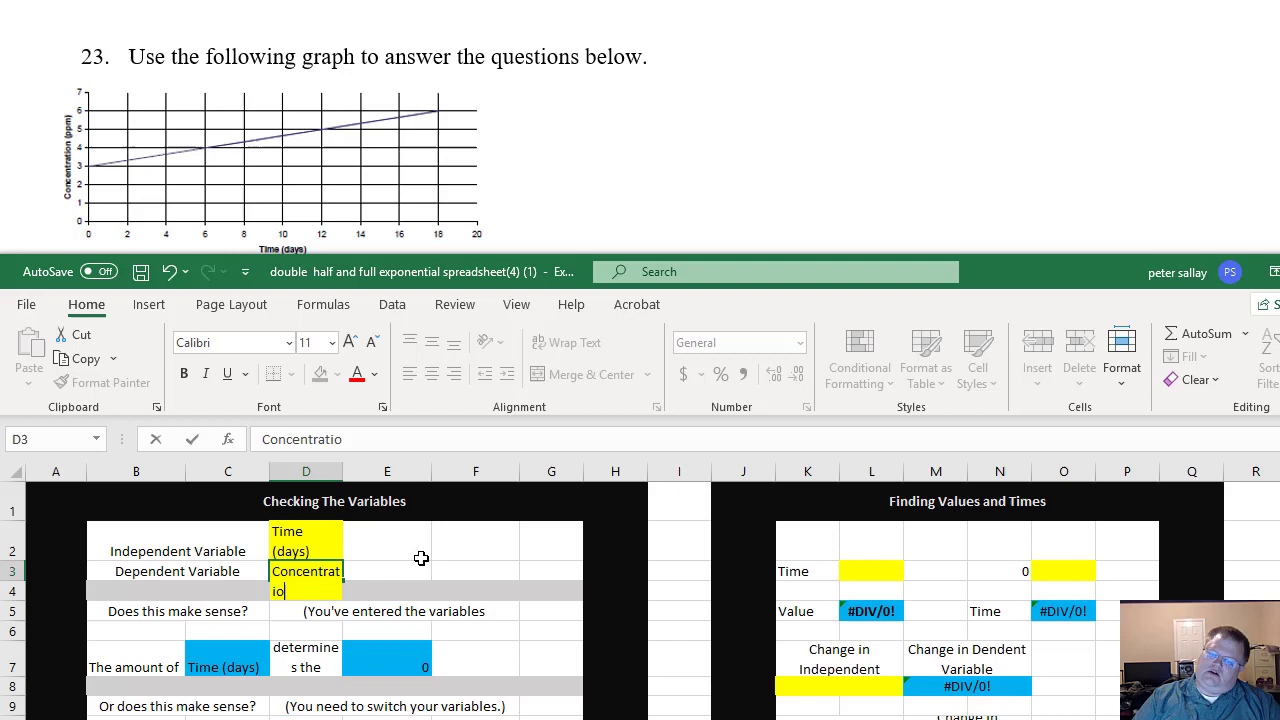
type("n (ppm")
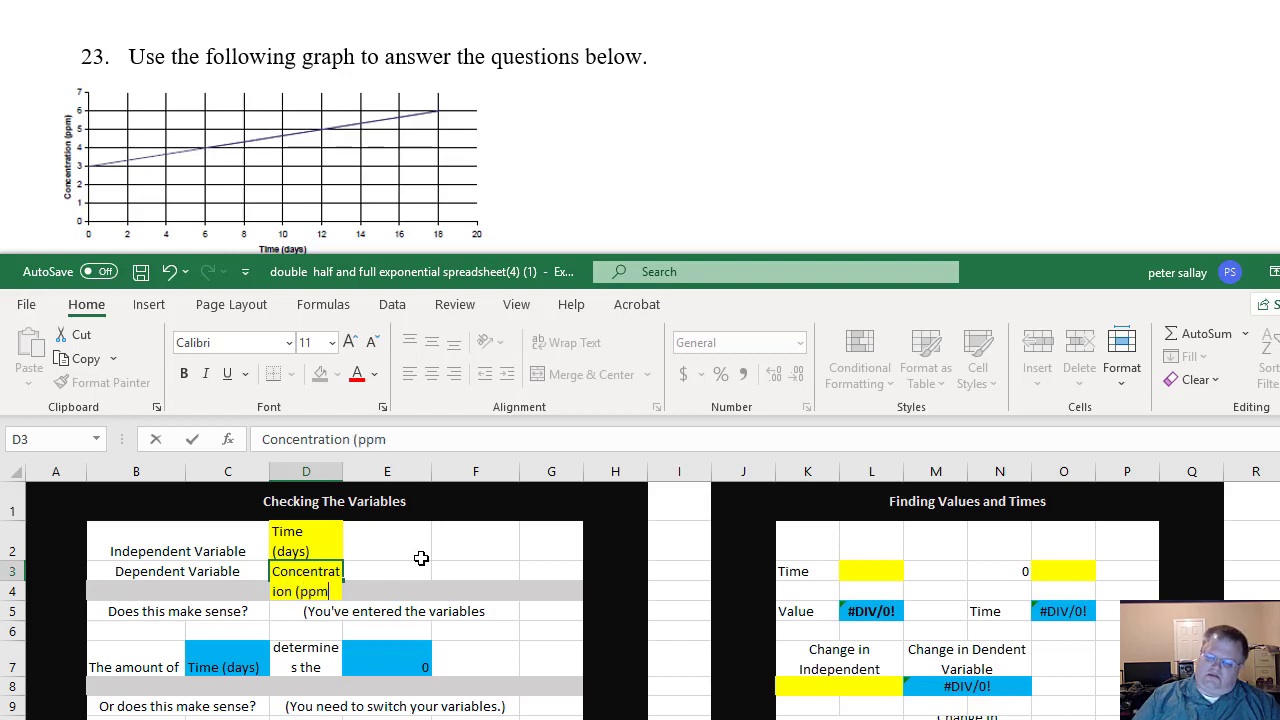
key("Return")
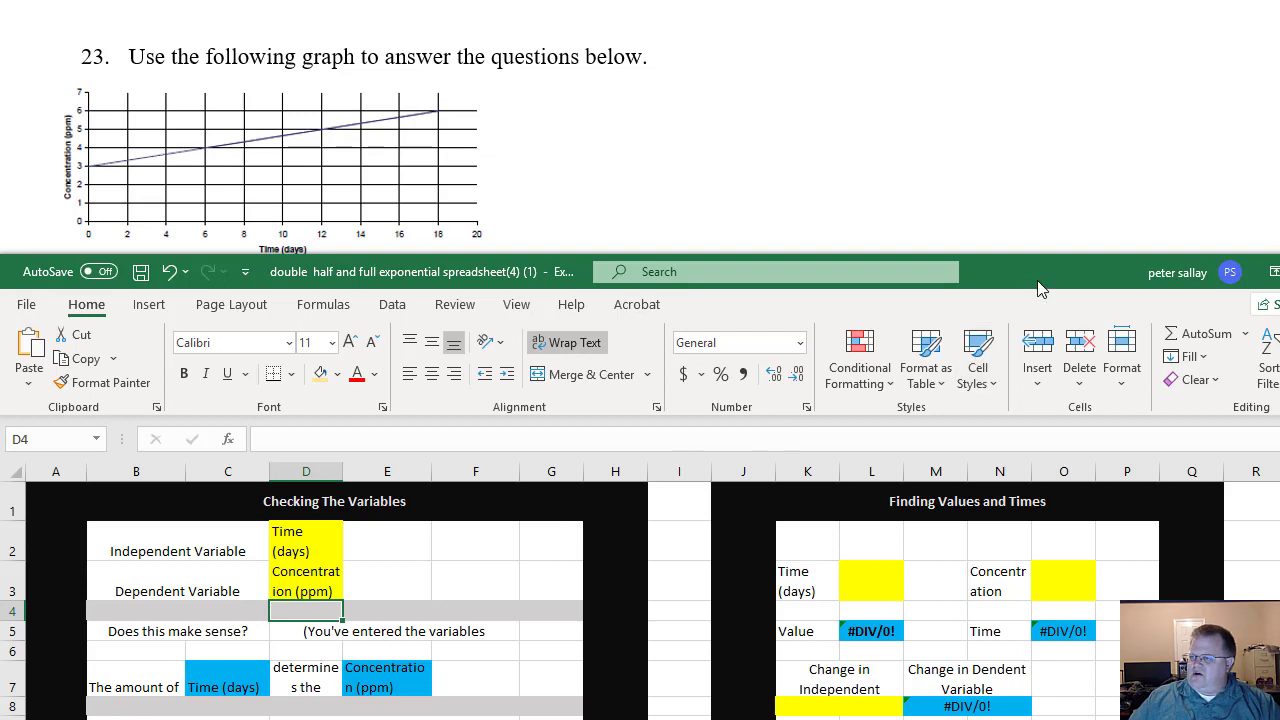
left_click_drag(1038, 282, 1033, 81)
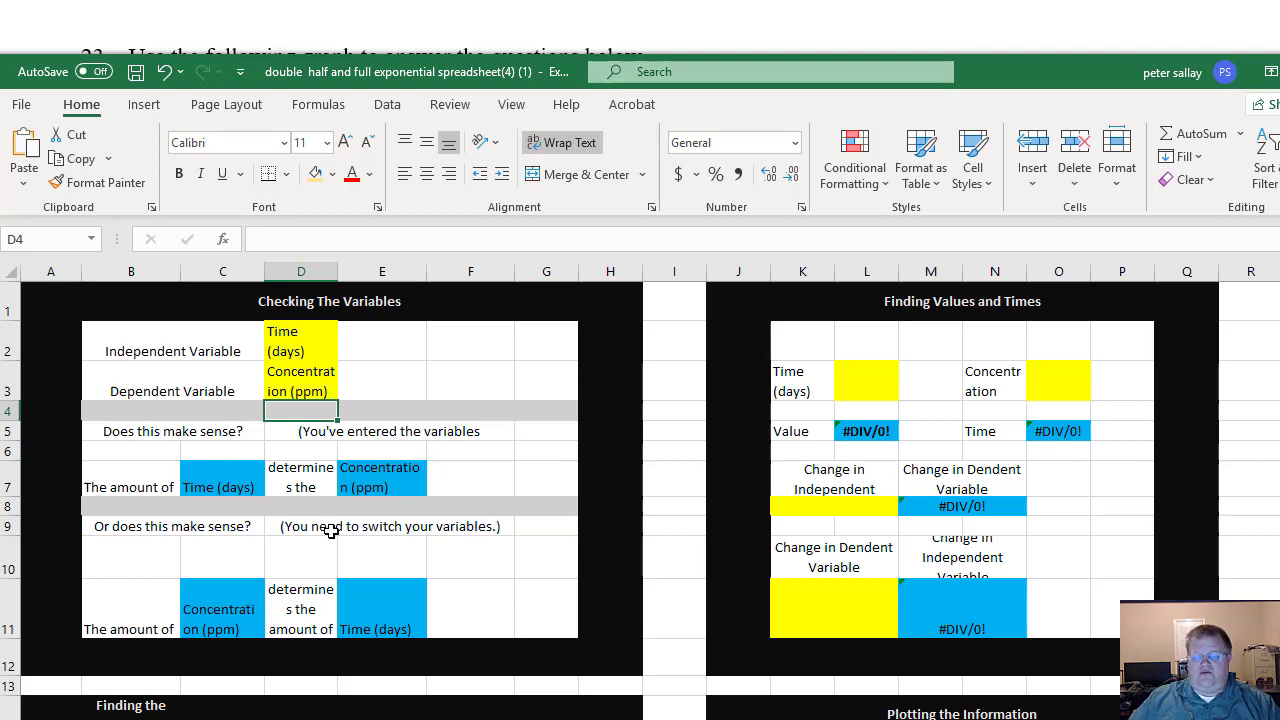
Scroll to the Finding the Slope block and lower Excel to uncover question 23's graph.
scroll(328, 533, "down", 4)
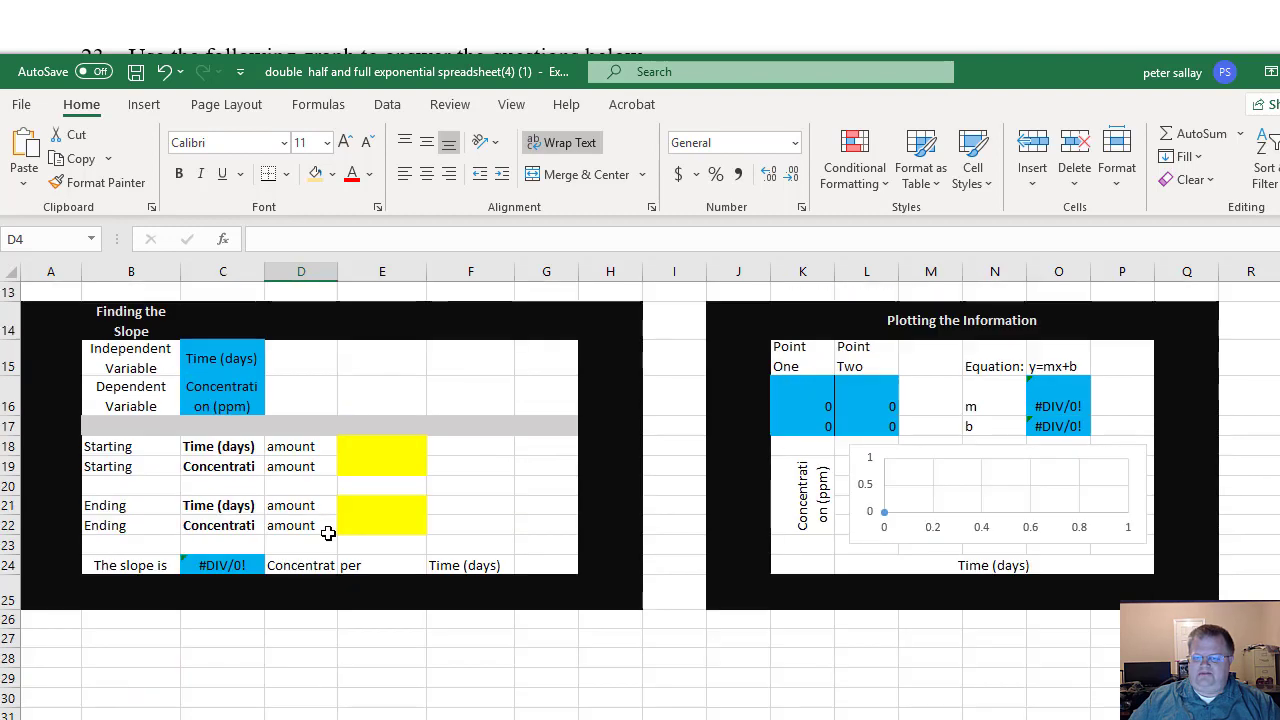
scroll(328, 533, "down", 1)
scroll(329, 531, "up", 1)
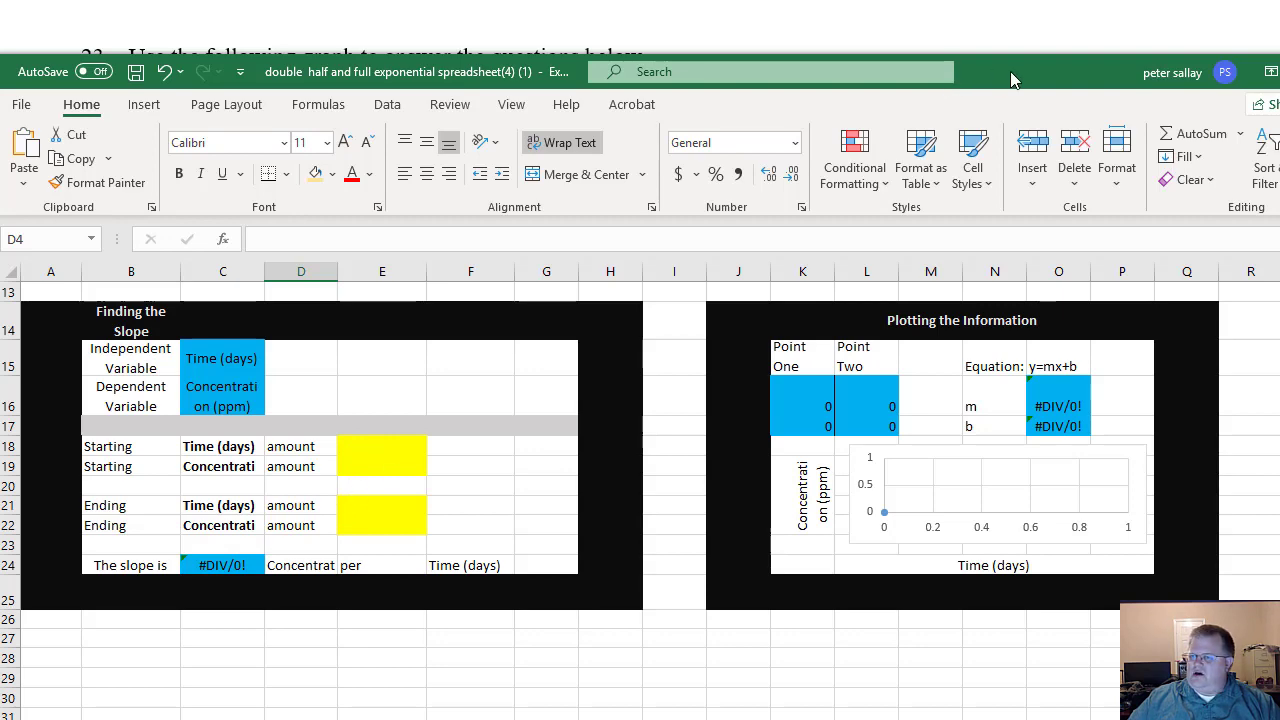
left_click_drag(1010, 71, 966, 263)
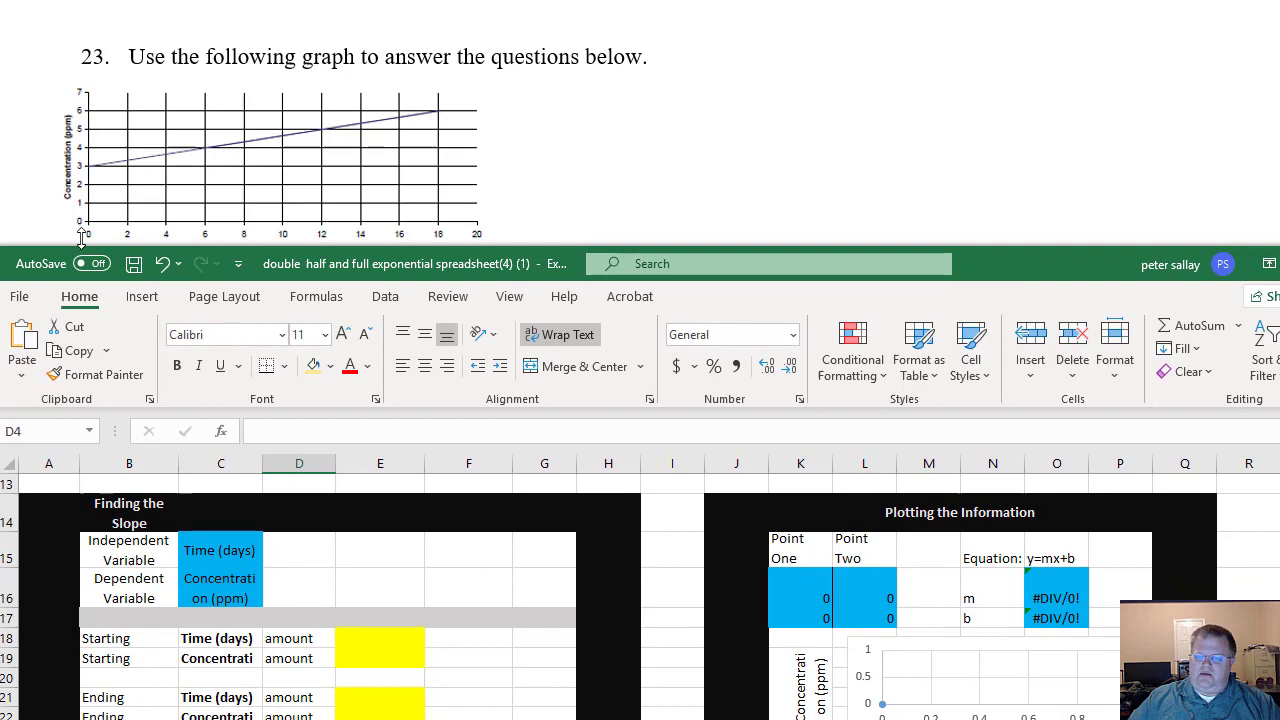
left_click_drag(1005, 270, 1004, 289)
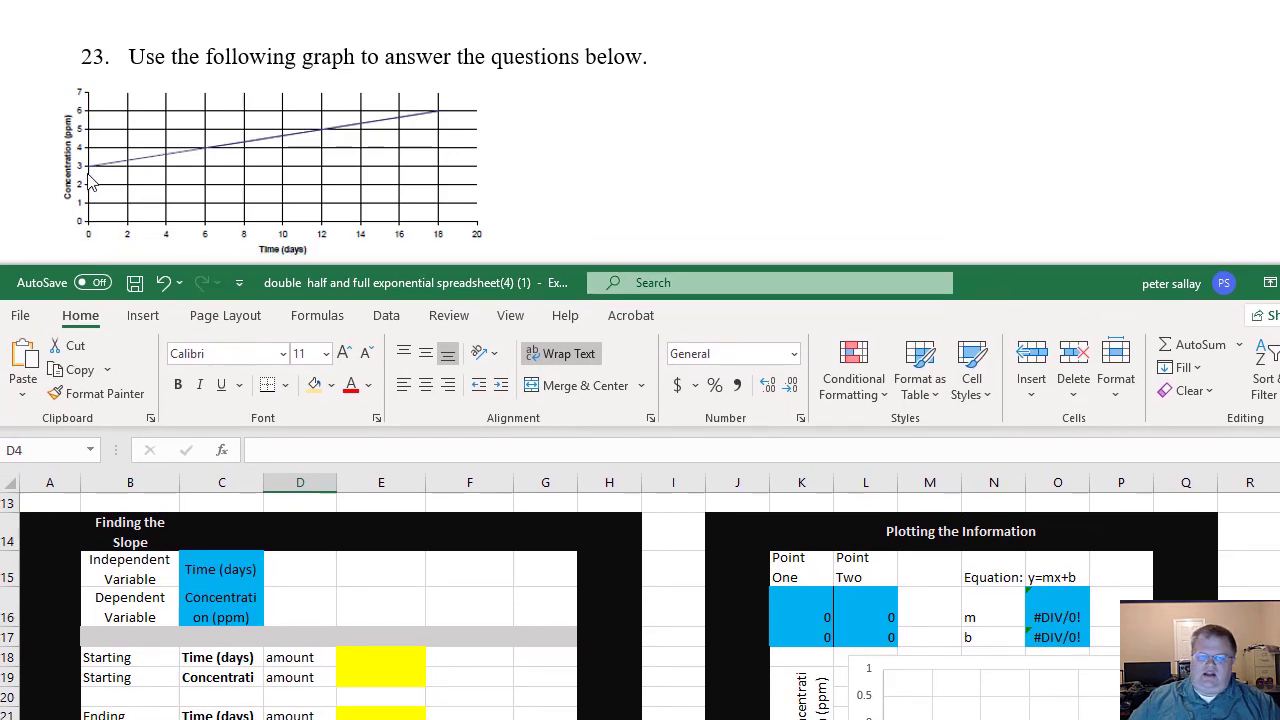
scroll(428, 490, "down", 2)
scroll(423, 500, "up", 2)
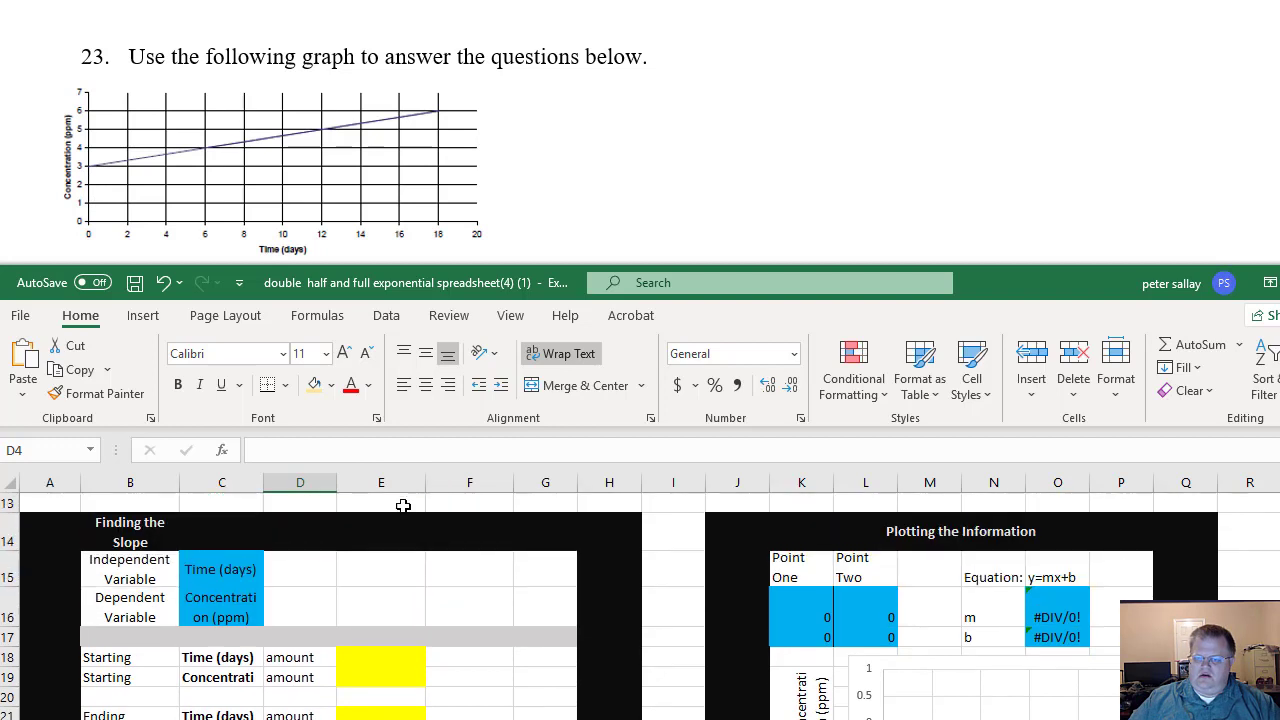
Enter start point (0, 3) and end point (6, 4), giving a slope of 0.166667.
left_click(360, 658)
type("0")
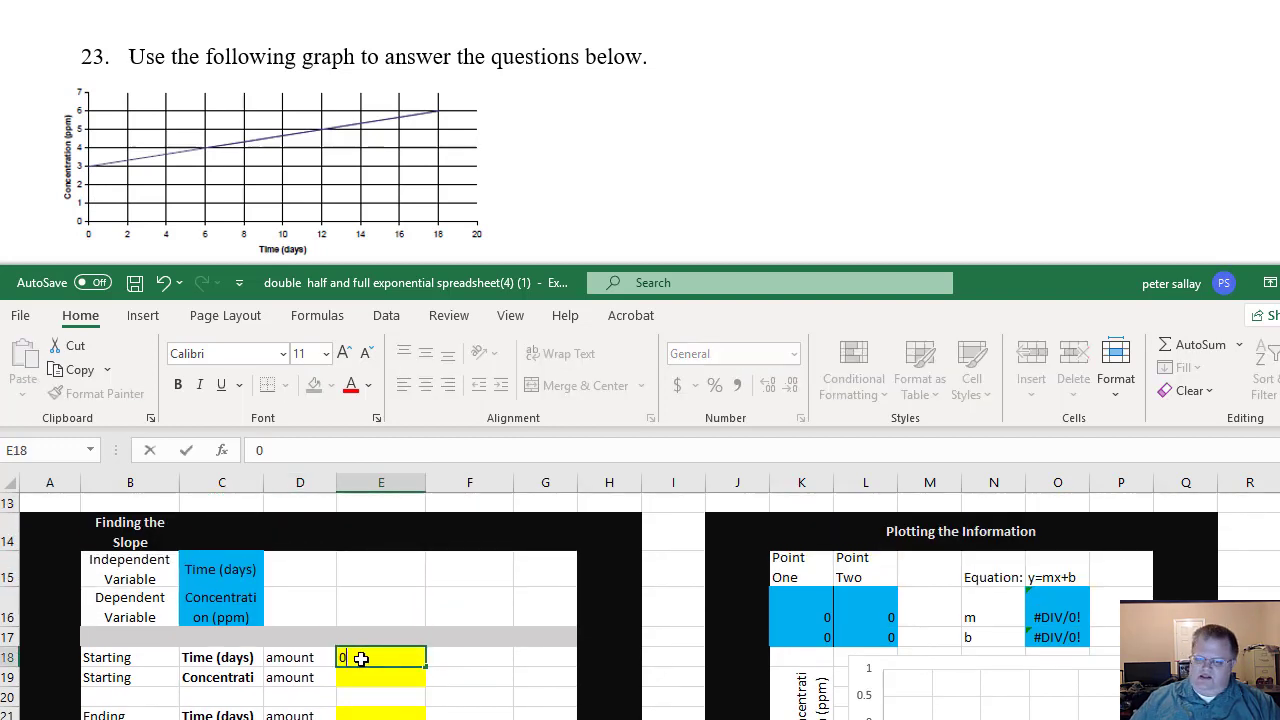
key("Return")
type("3")
key("ctrl+Return")
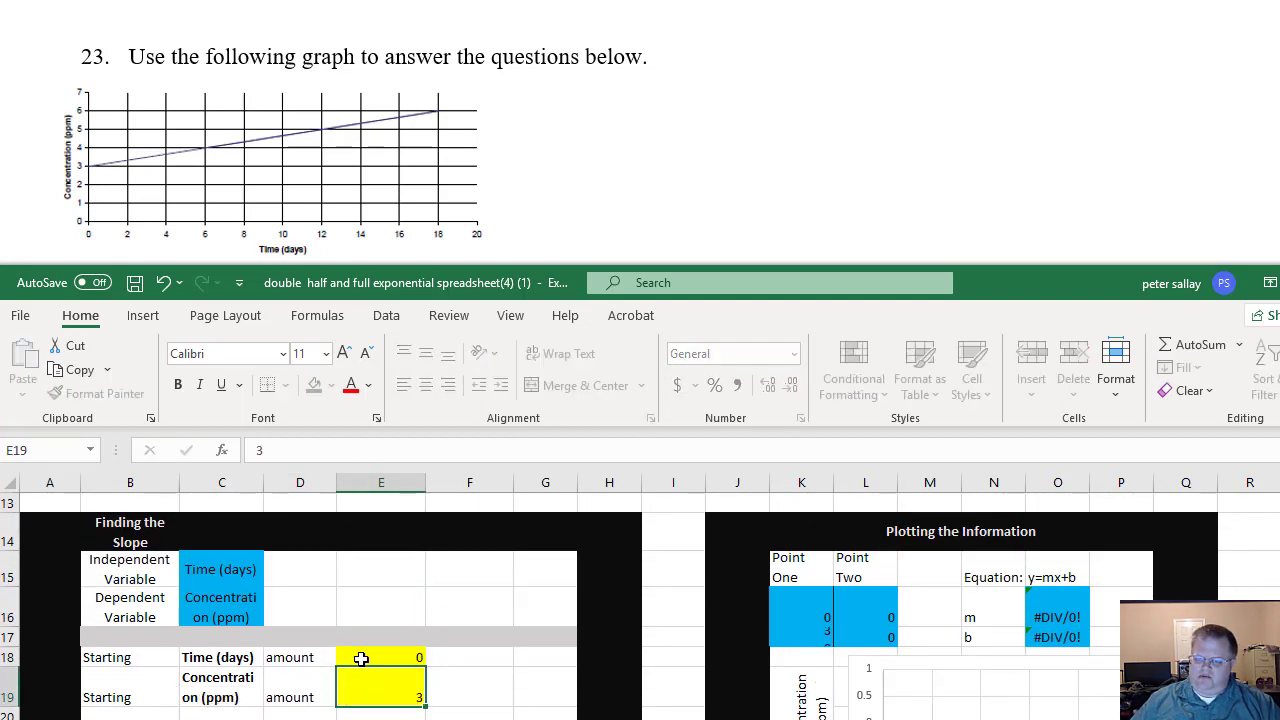
key("Return")
key("Return")
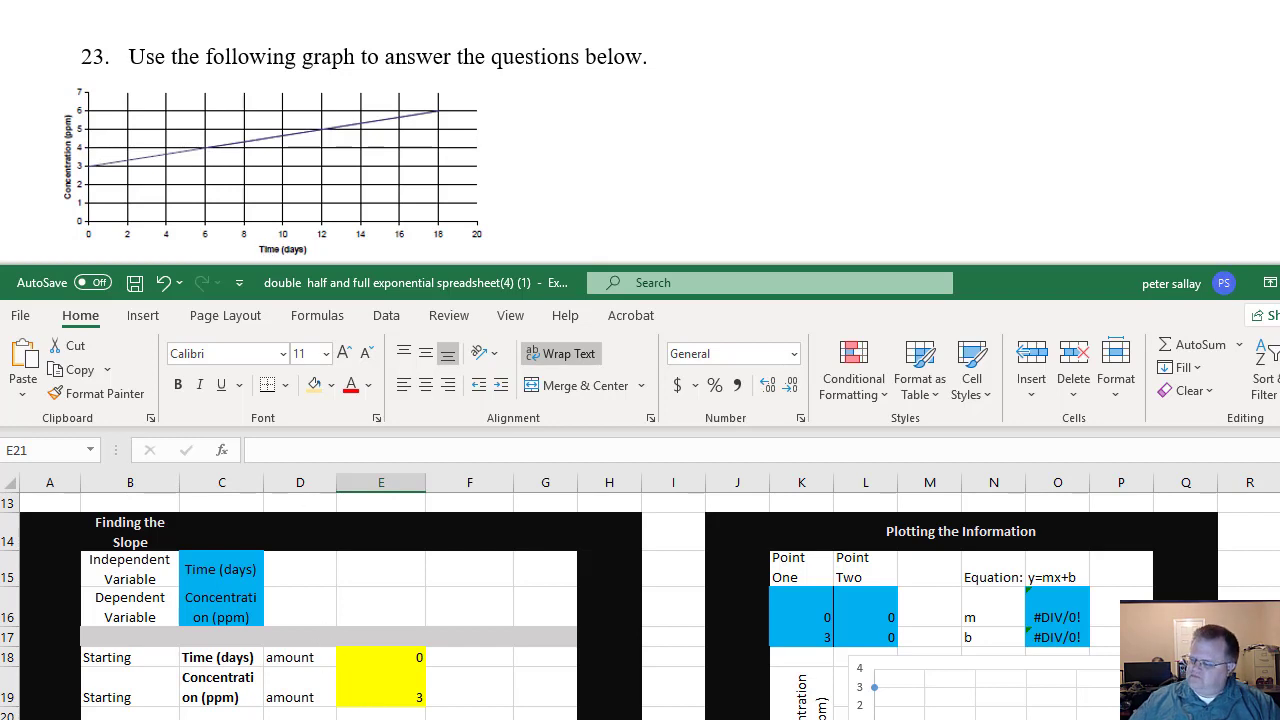
type("6")
key("Return")
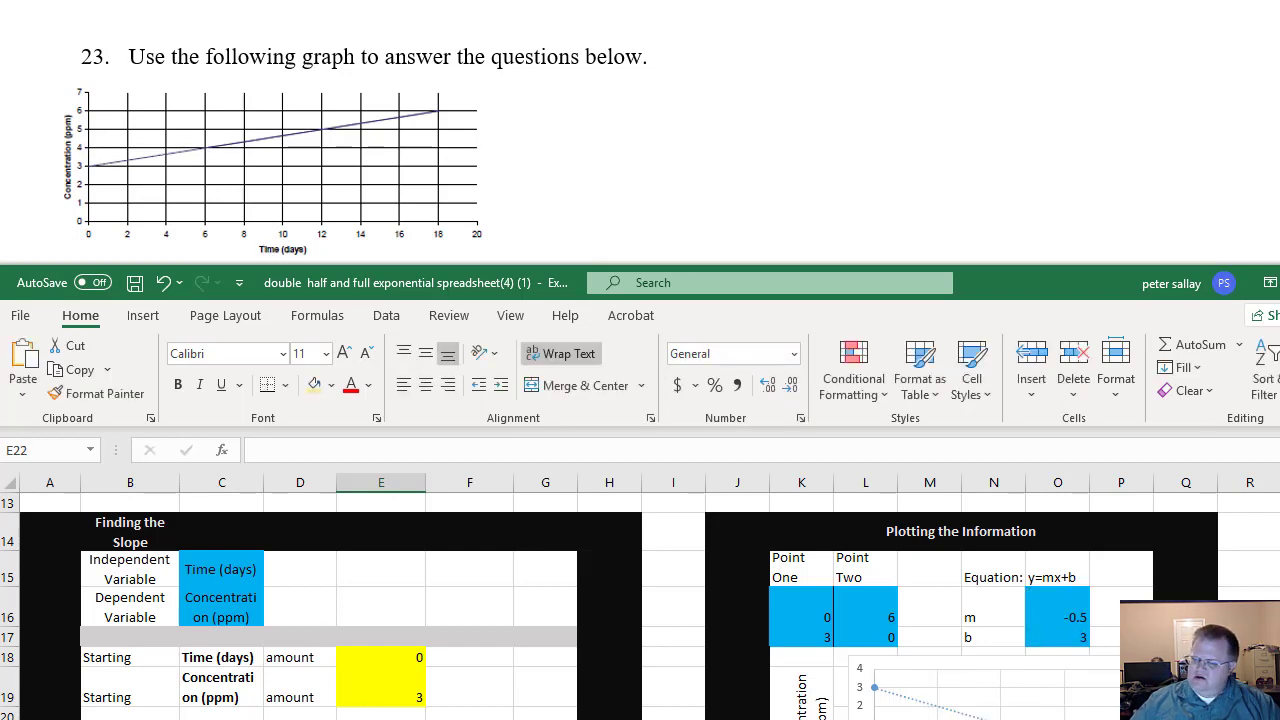
type("4")
key("Up")
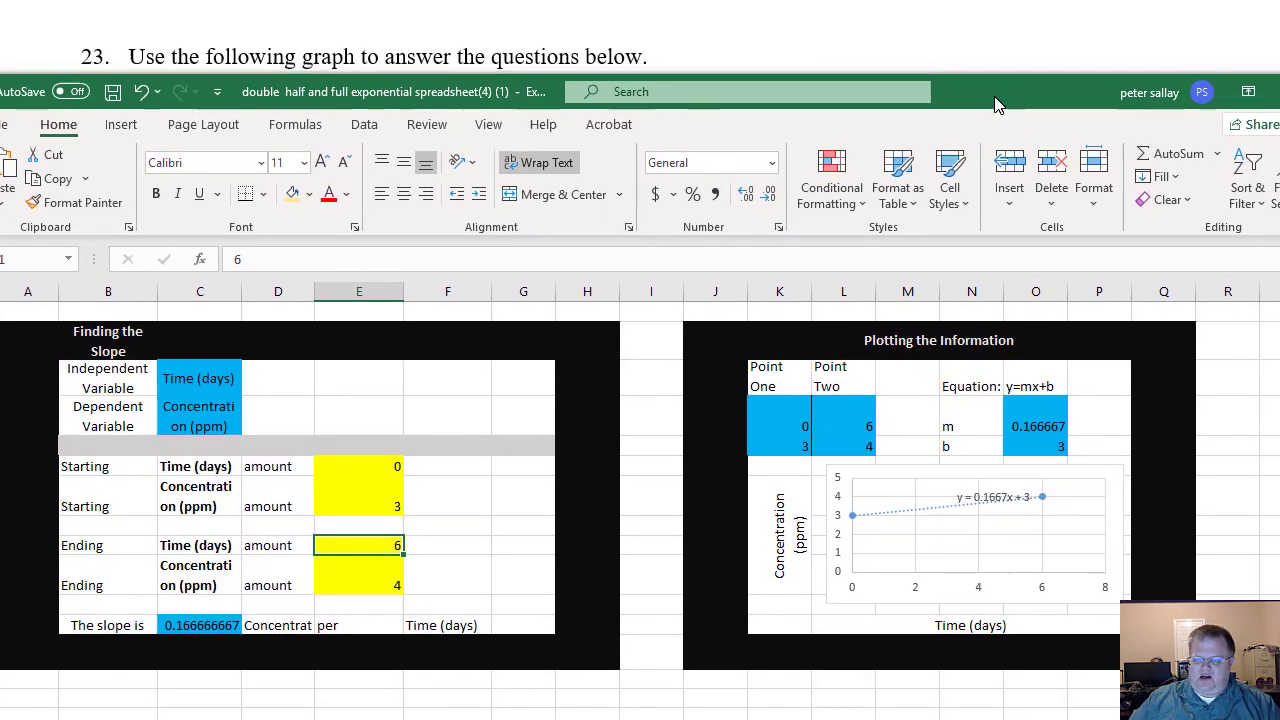
left_click(204, 623)
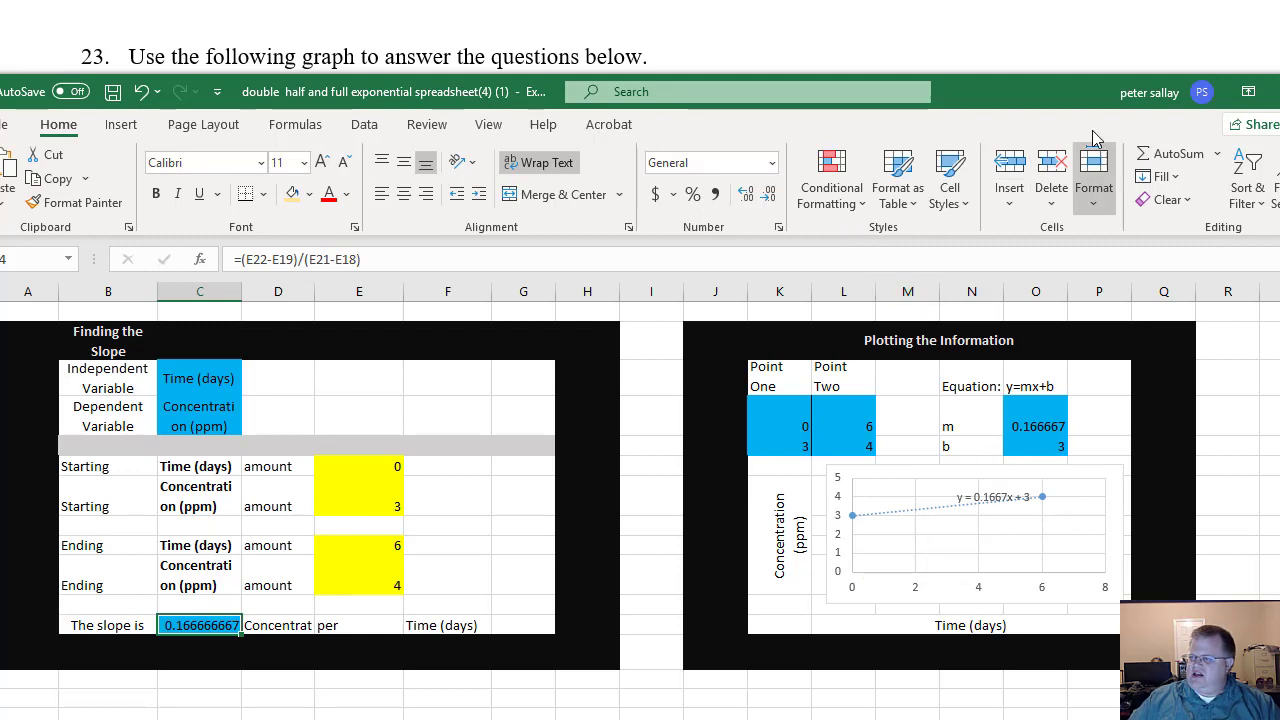
Reposition the Excel window to reveal the graph and the linear equation question.
left_click_drag(1057, 100, 717, 265)
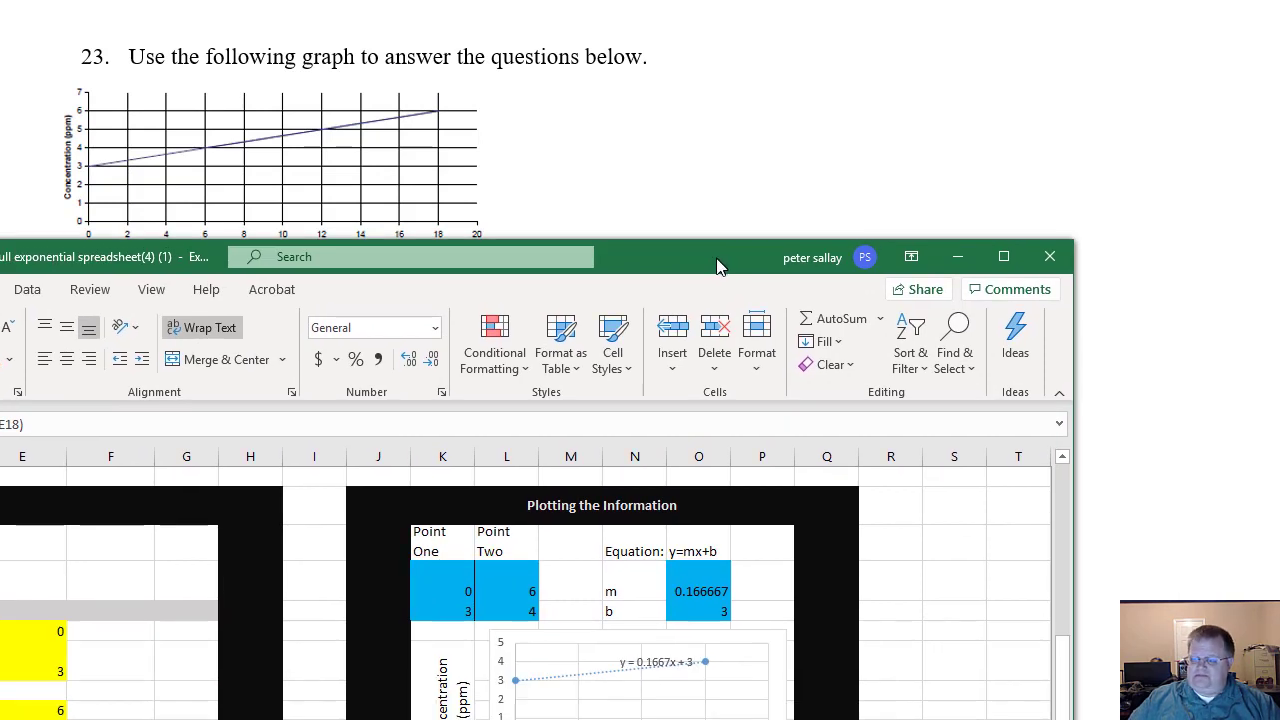
left_click_drag(717, 265, 717, 266)
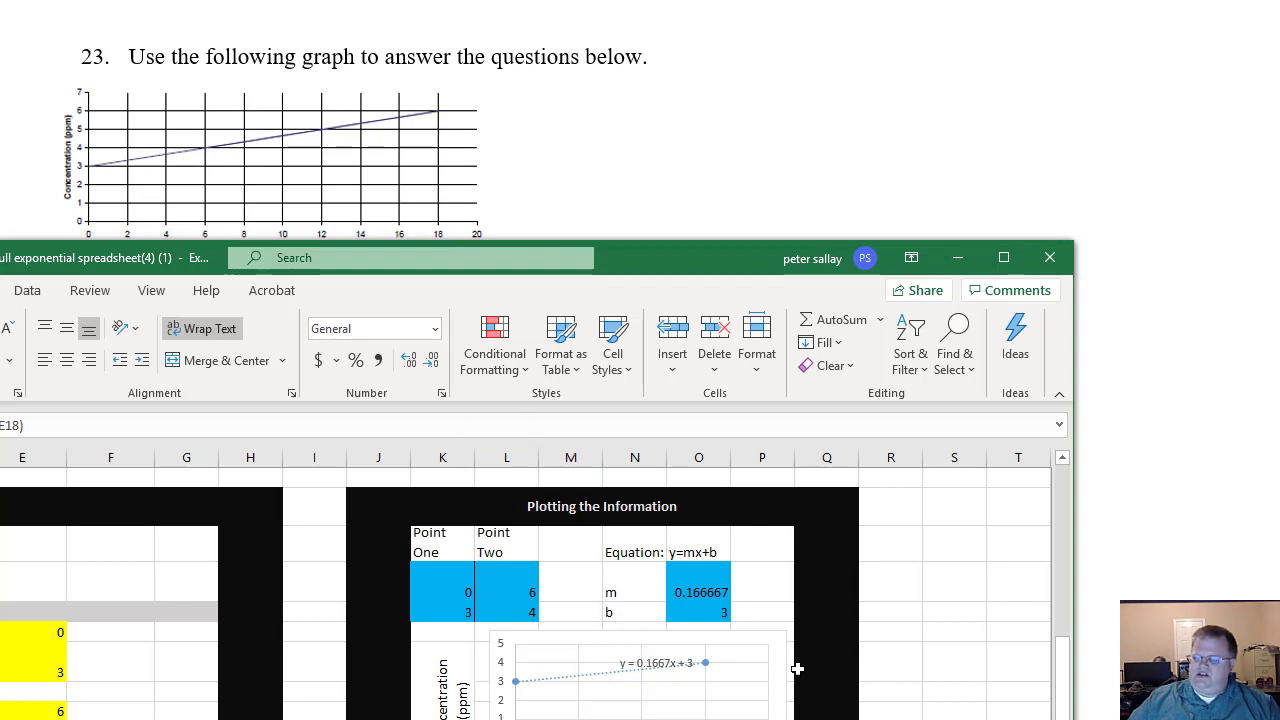
scroll(571, 698, "up", 5)
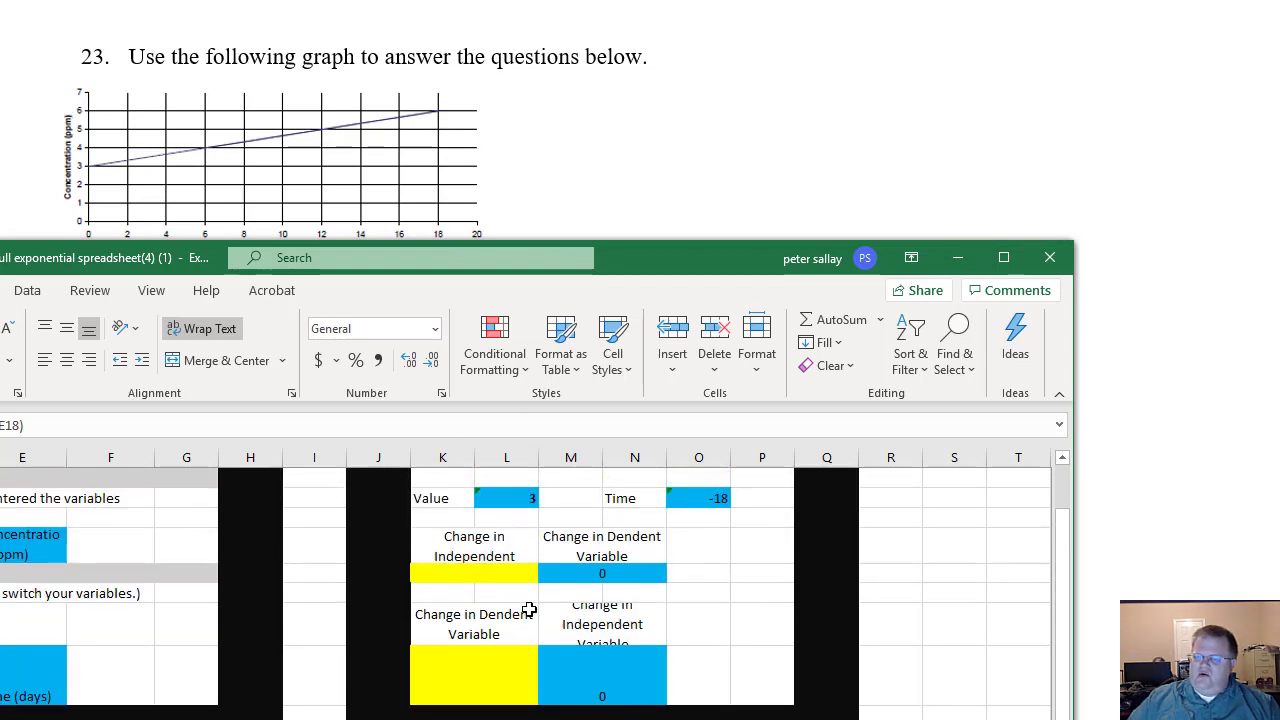
scroll(428, 575, "up", 2)
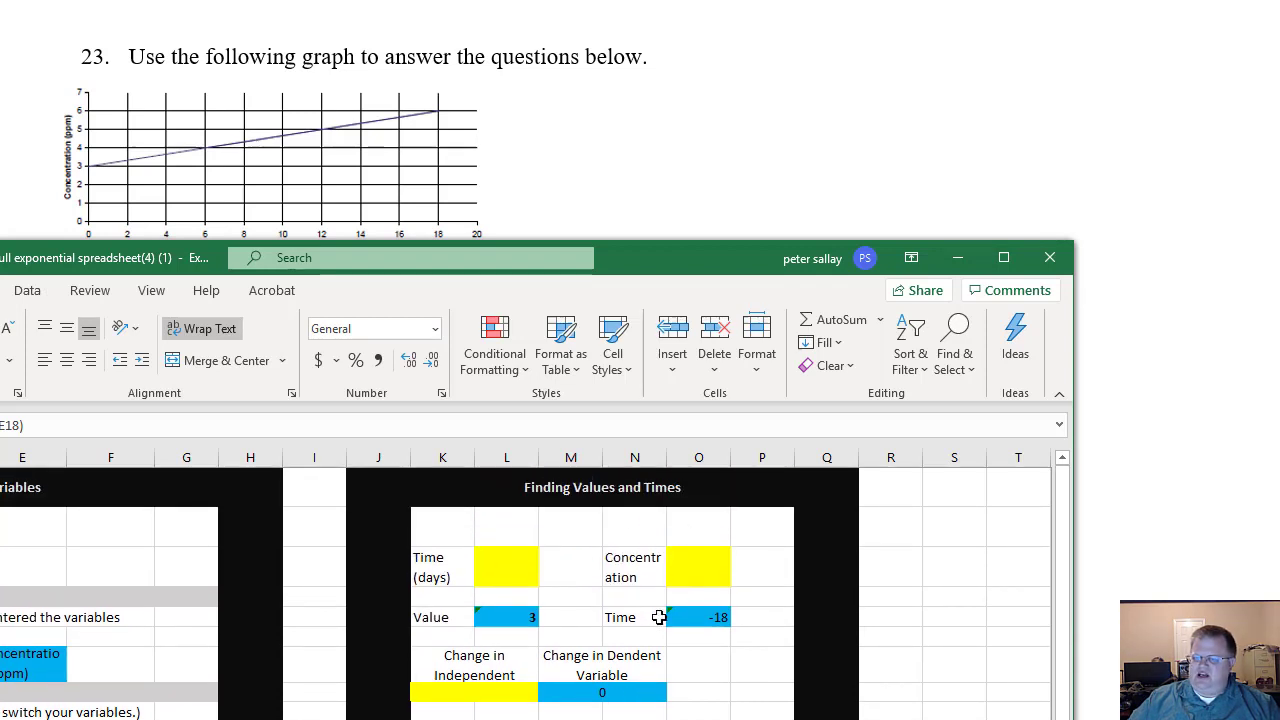
left_click_drag(695, 253, 926, 378)
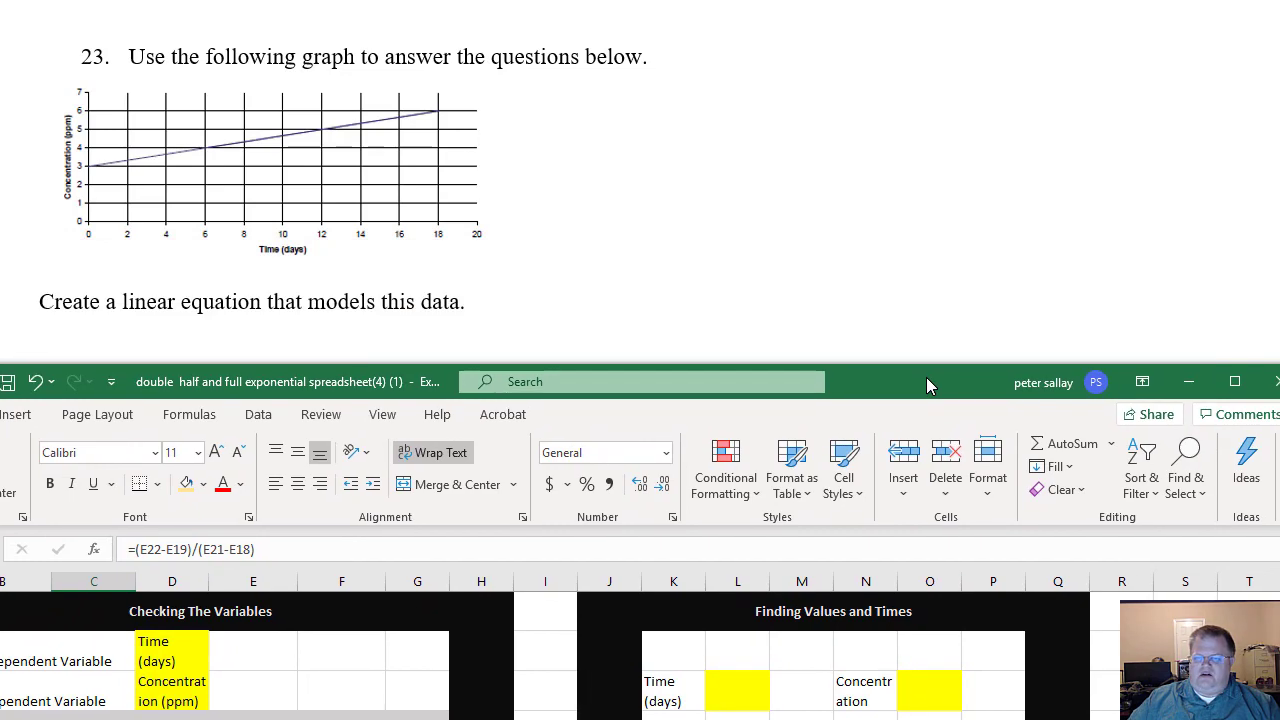
left_click_drag(928, 380, 914, 84)
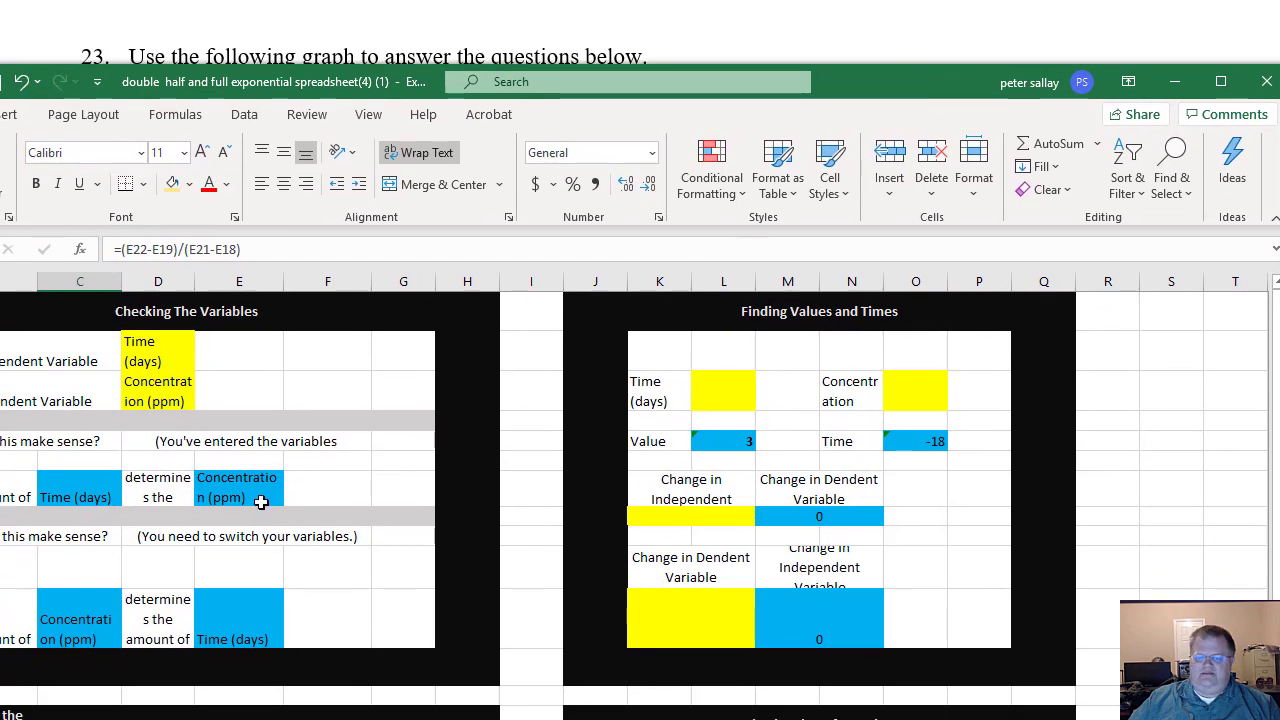
scroll(263, 500, "down", 3)
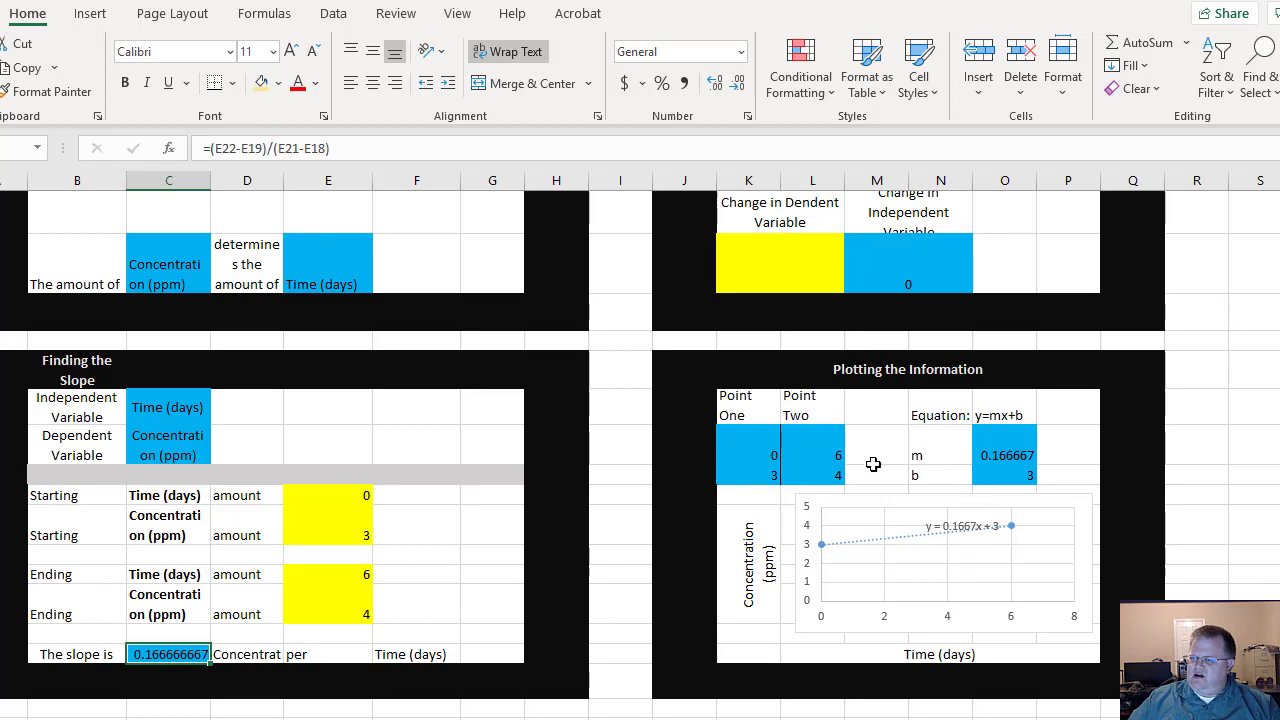
Write the linear equation answer 'Concentration (ppm) = 3+ .167 time(days)' in Word.
key("alt+Tab")
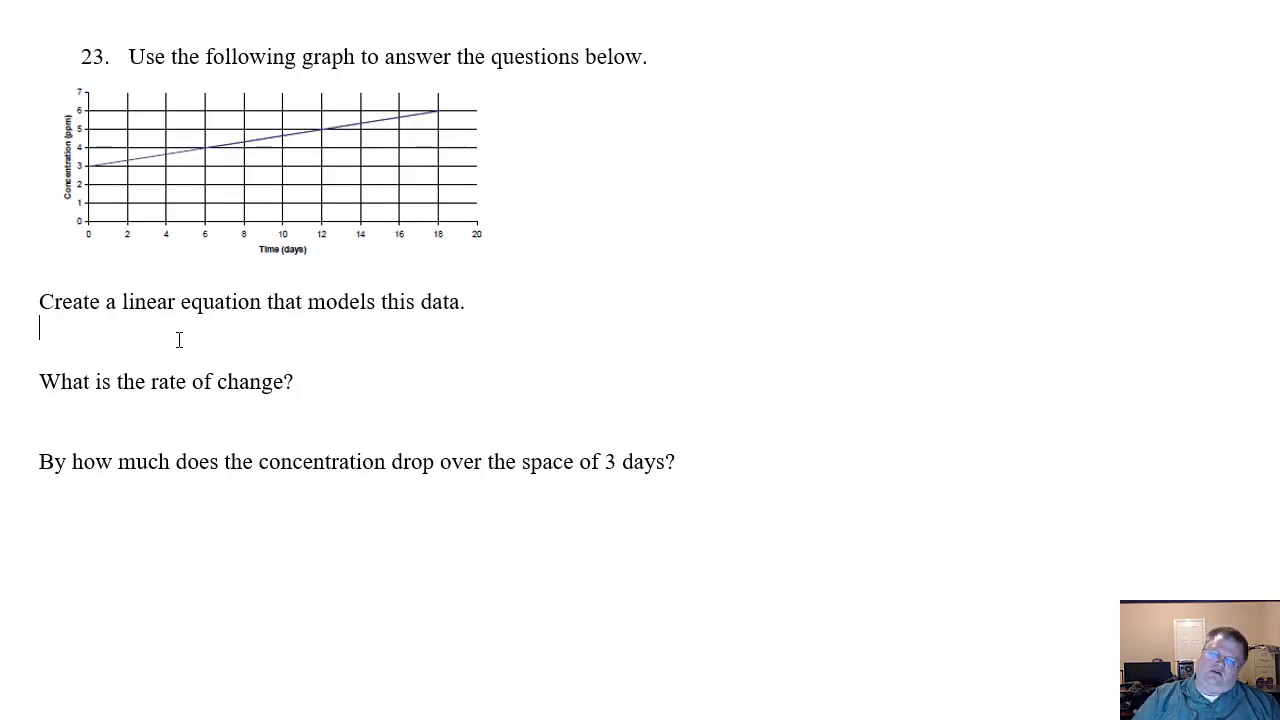
type("Con")
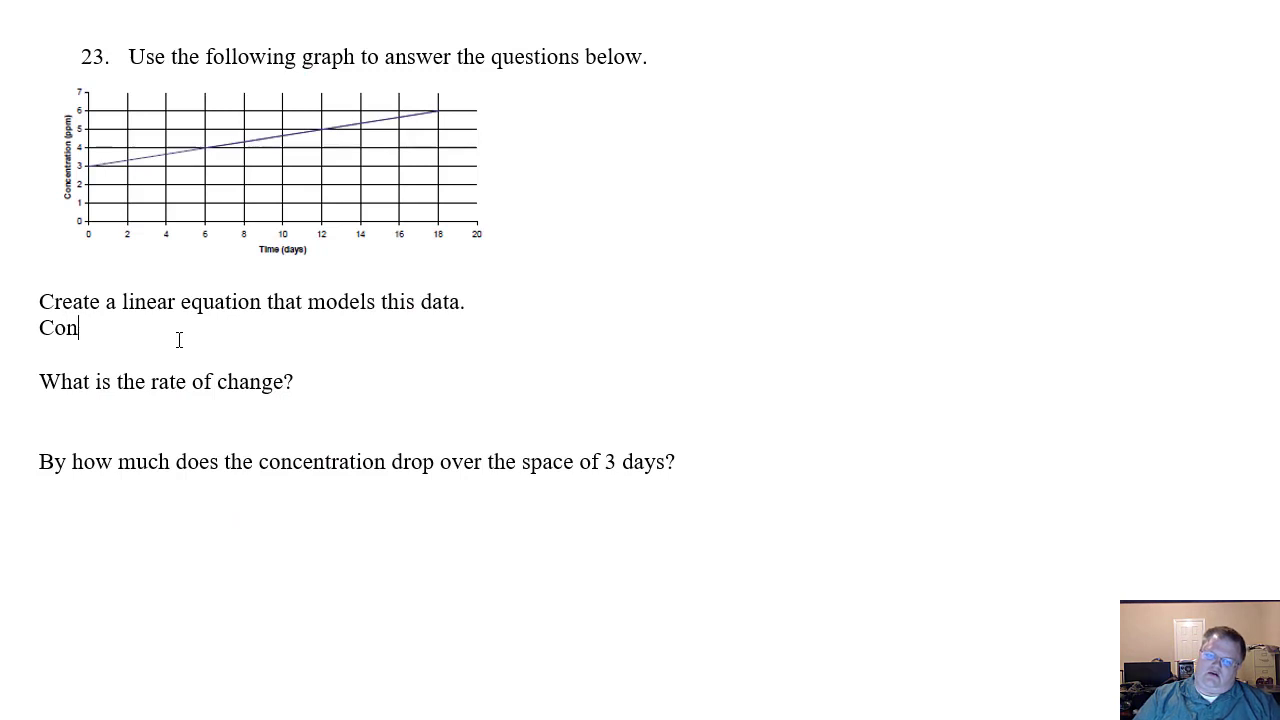
type("reRI")
key("BackSpace")
key("BackSpace")
key("BackSpace")
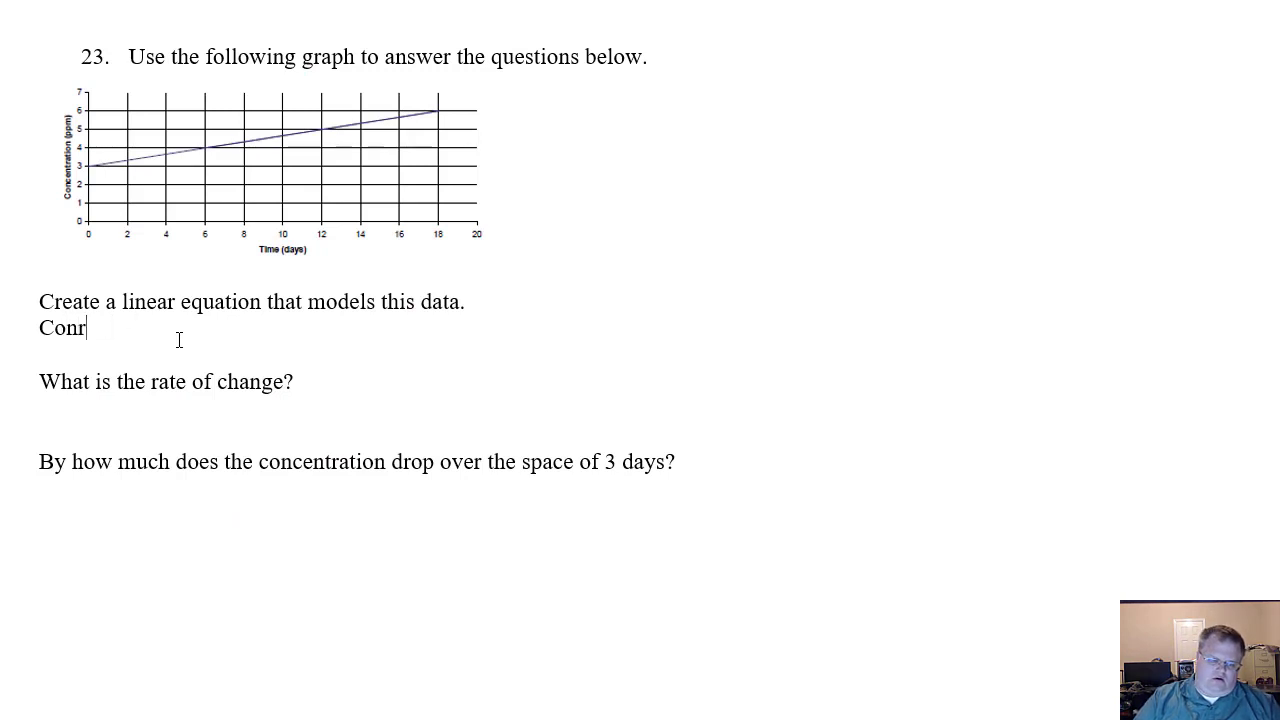
type("n")
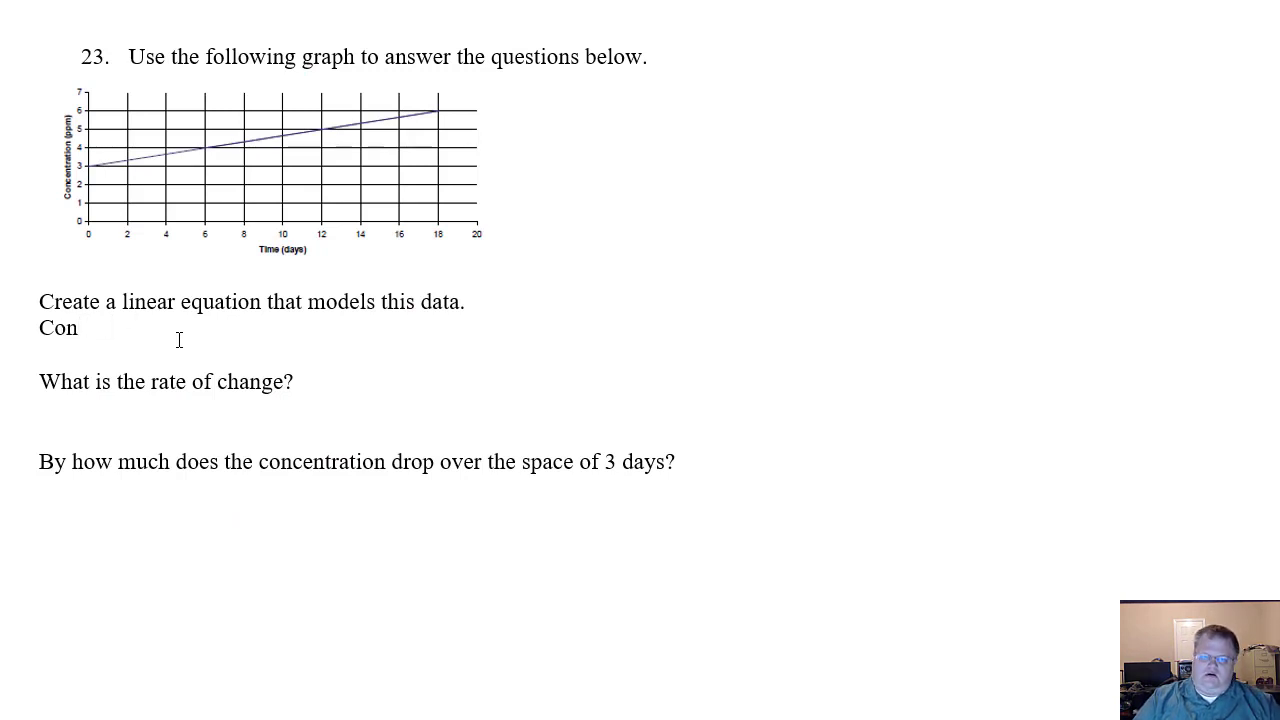
type("centration")
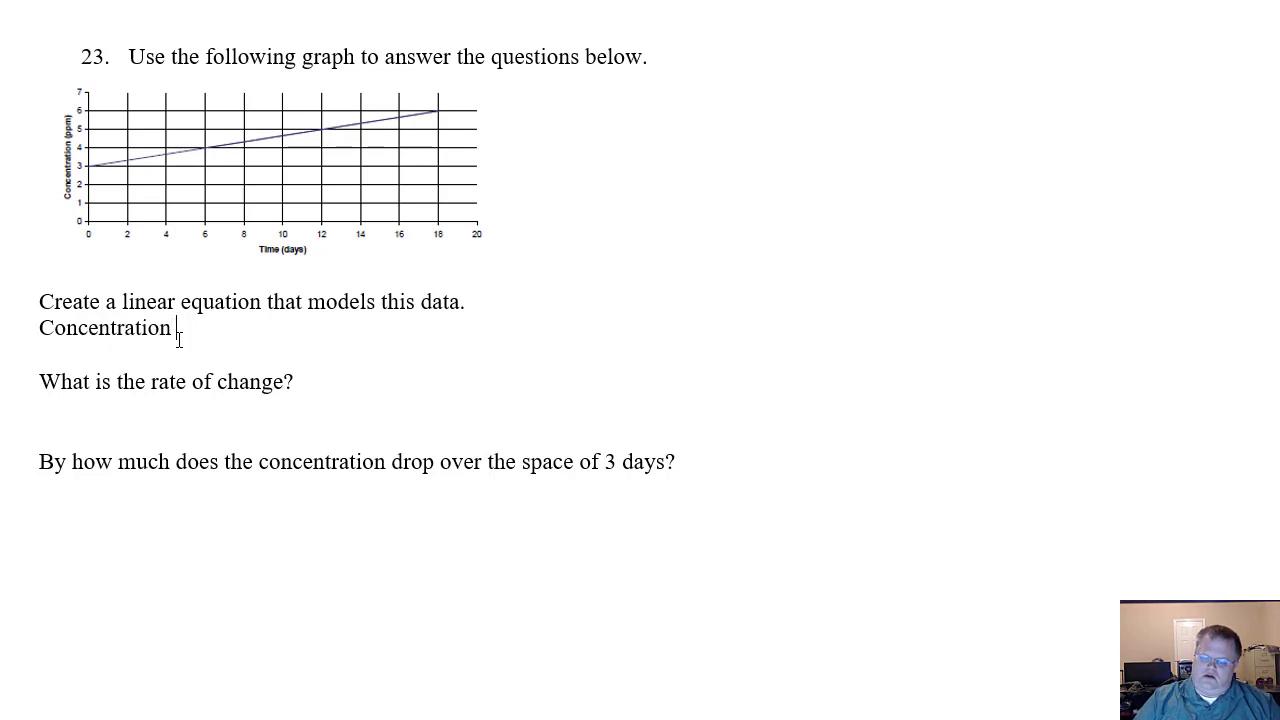
type(" (ppm)")
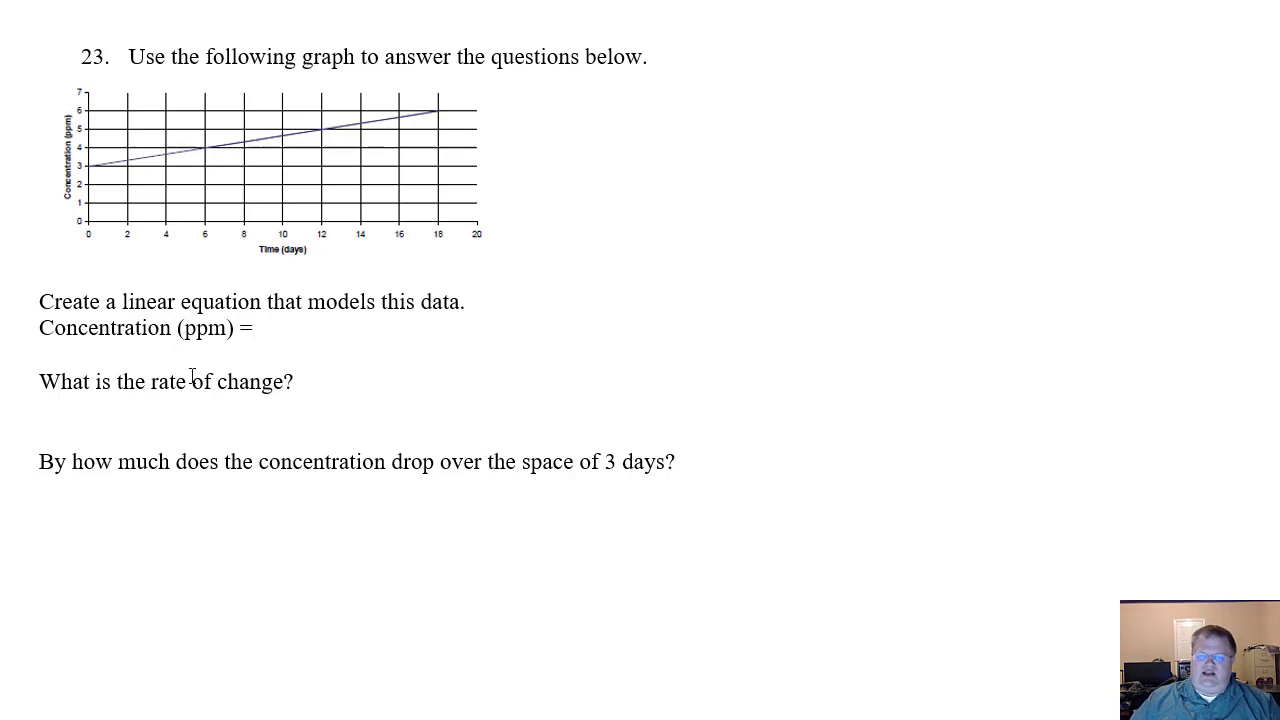
type(" = 3+")
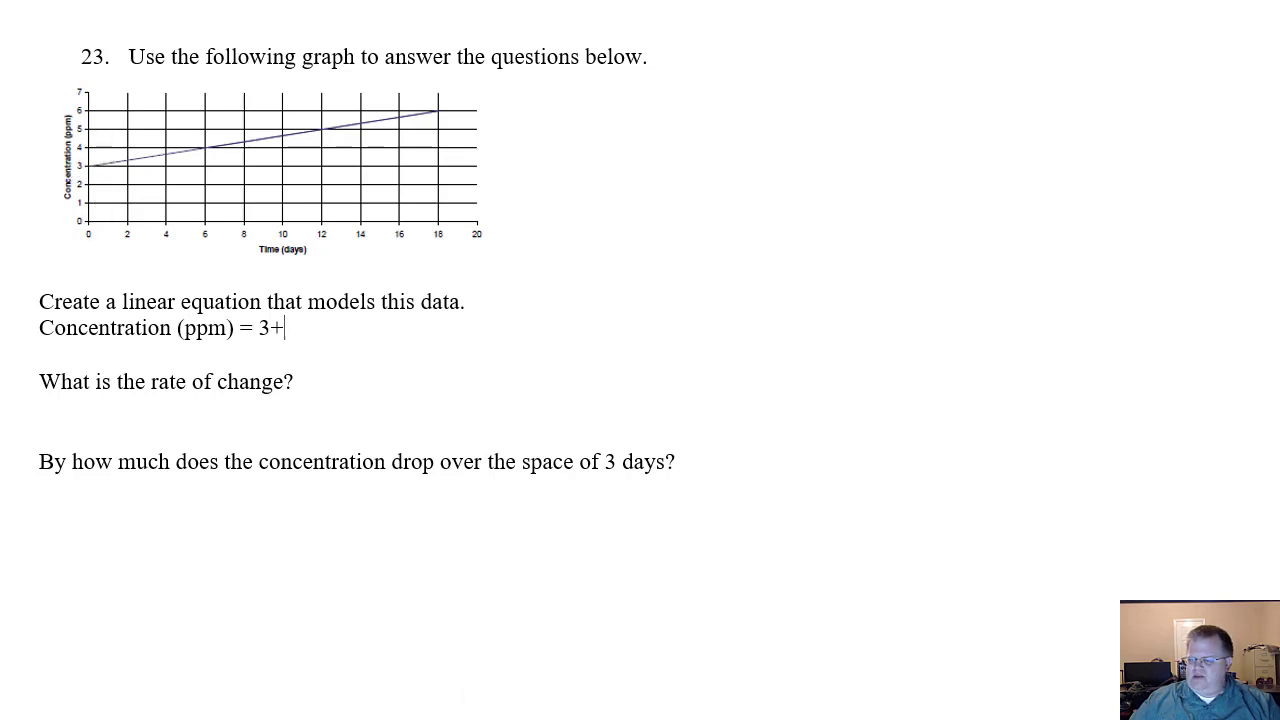
left_click(557, 700)
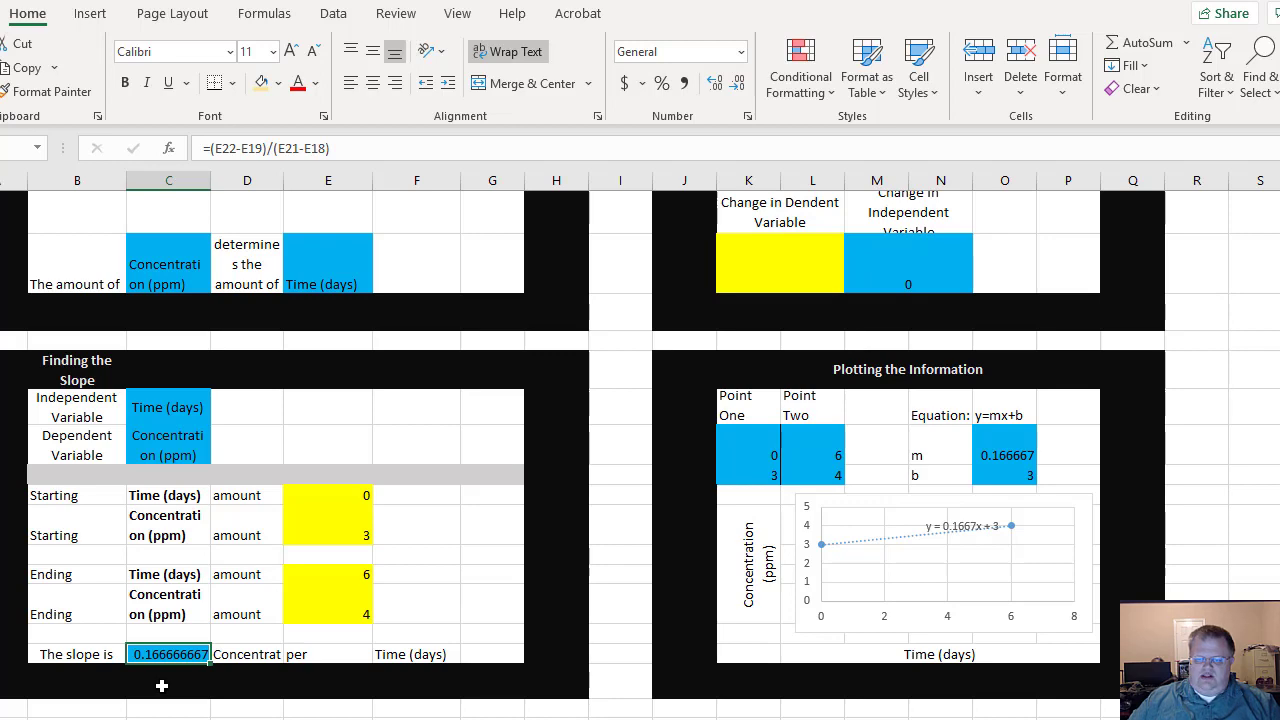
key("alt+Tab")
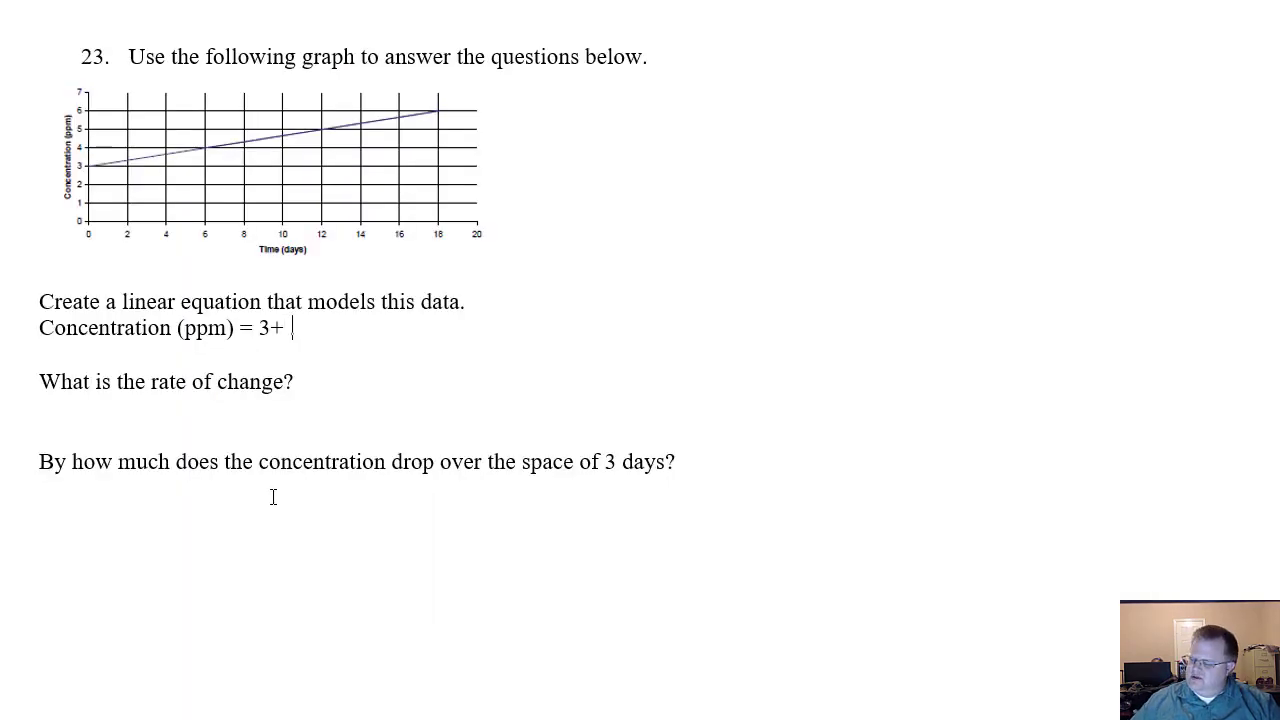
type(".167")
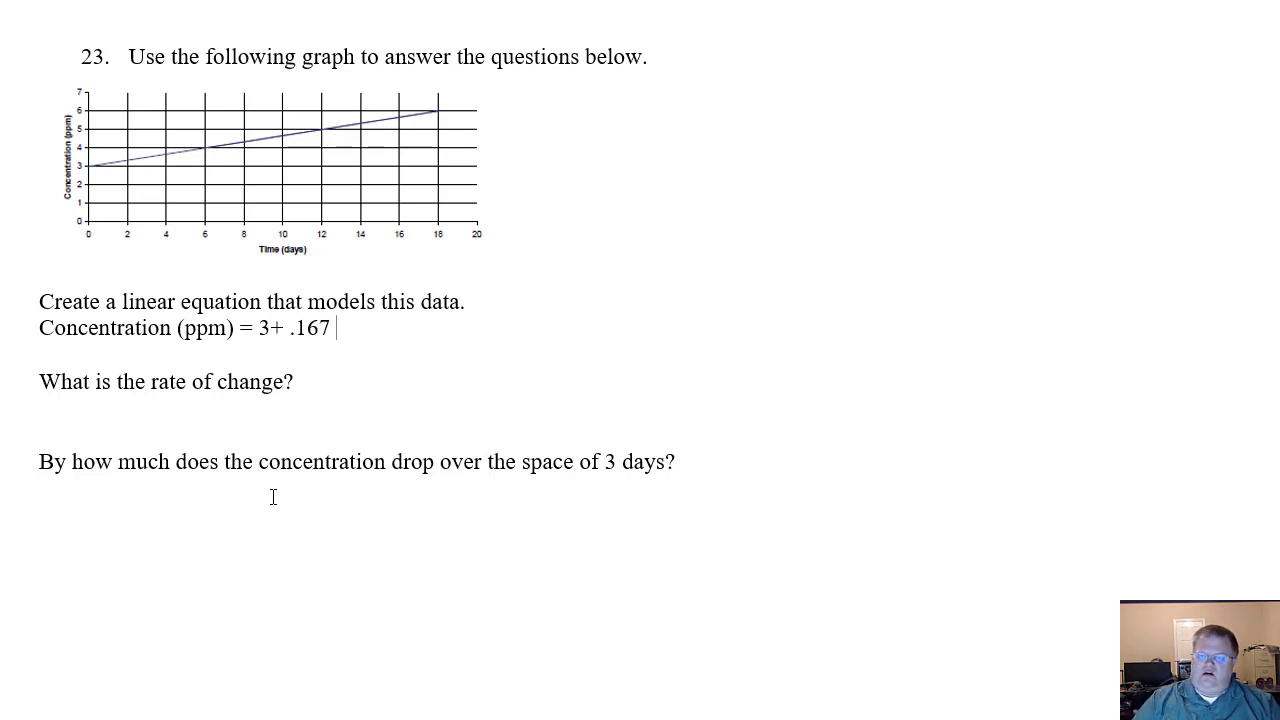
type(" time(")
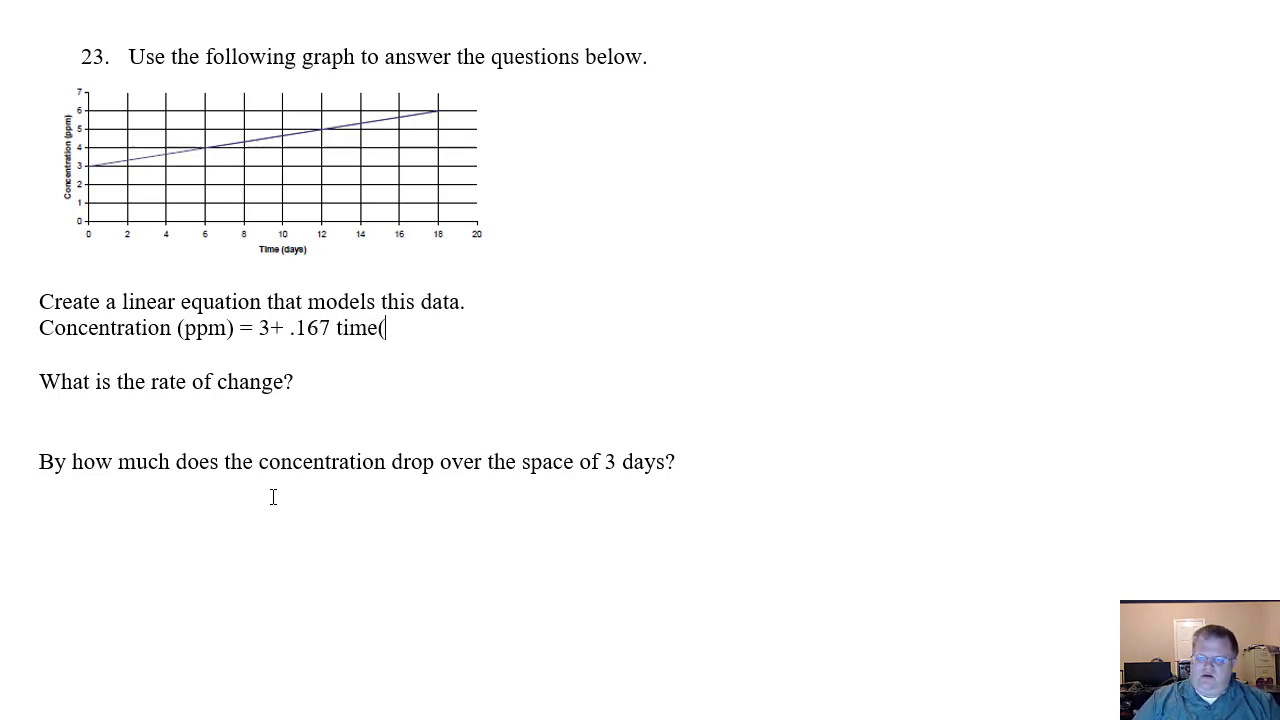
type("days)")
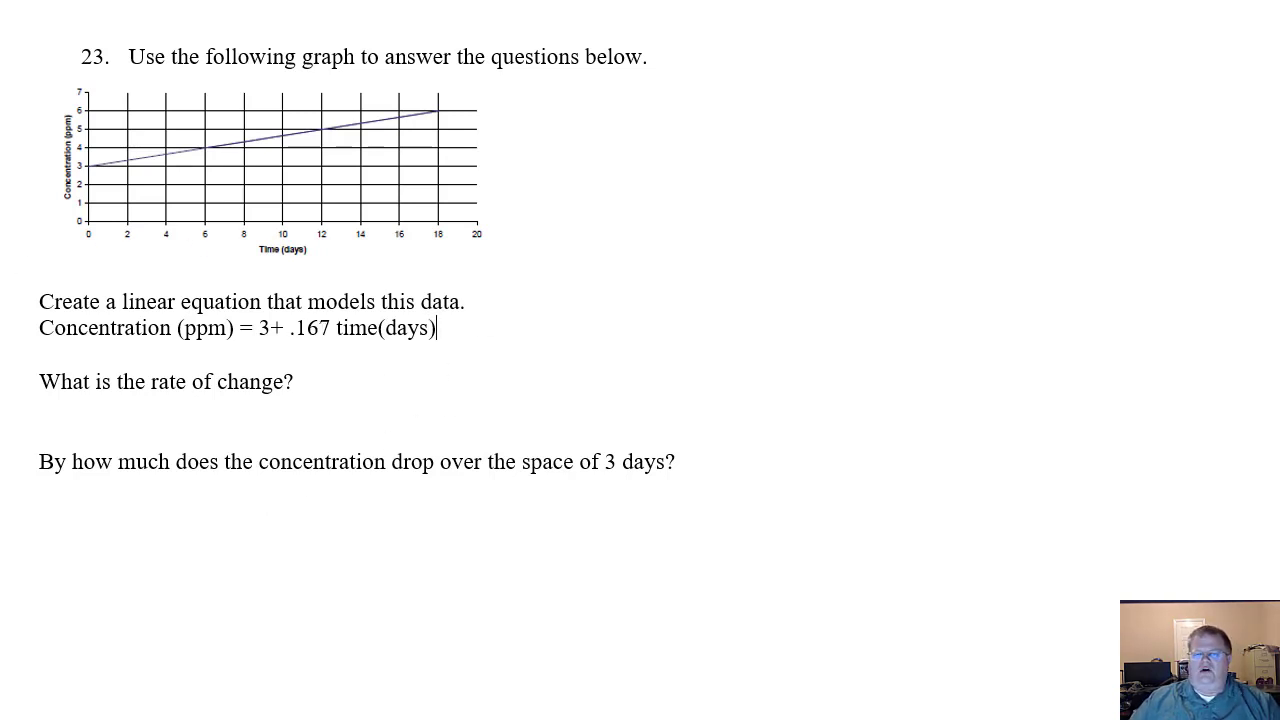
Answer 'What is the rate of change?' with '= .167 ppm per day'.
left_click(91, 417)
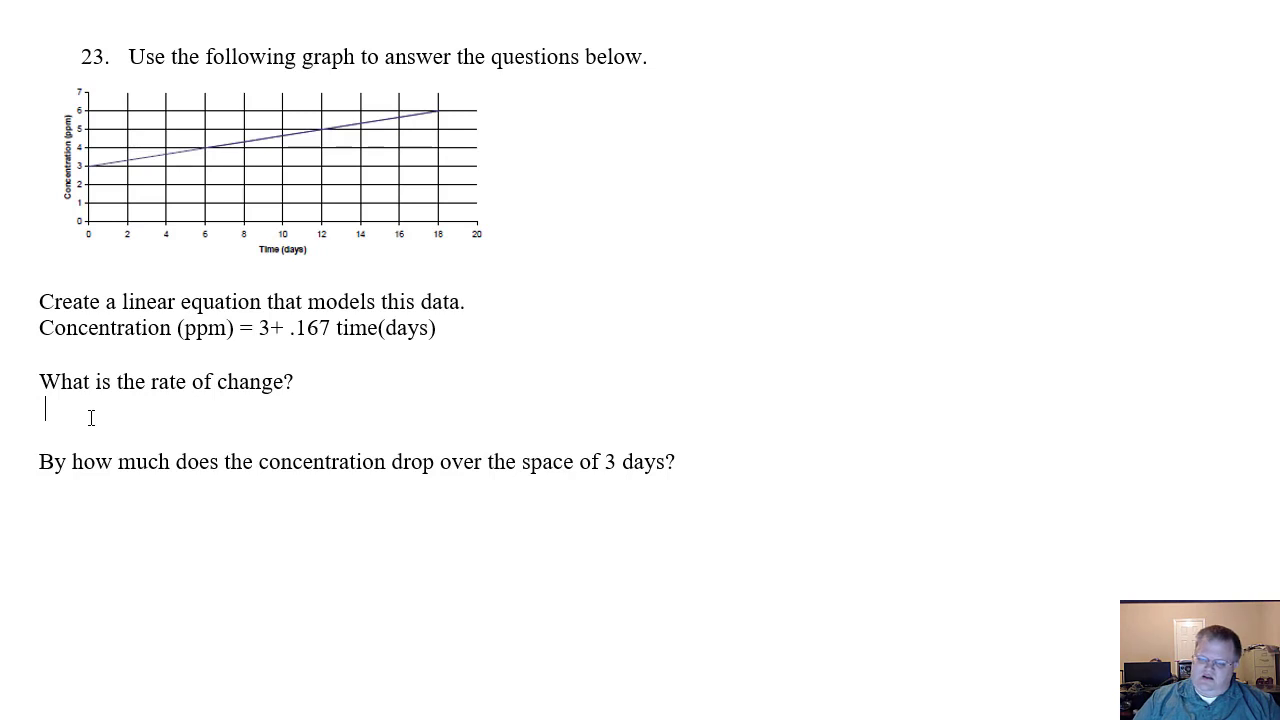
type("= .167")
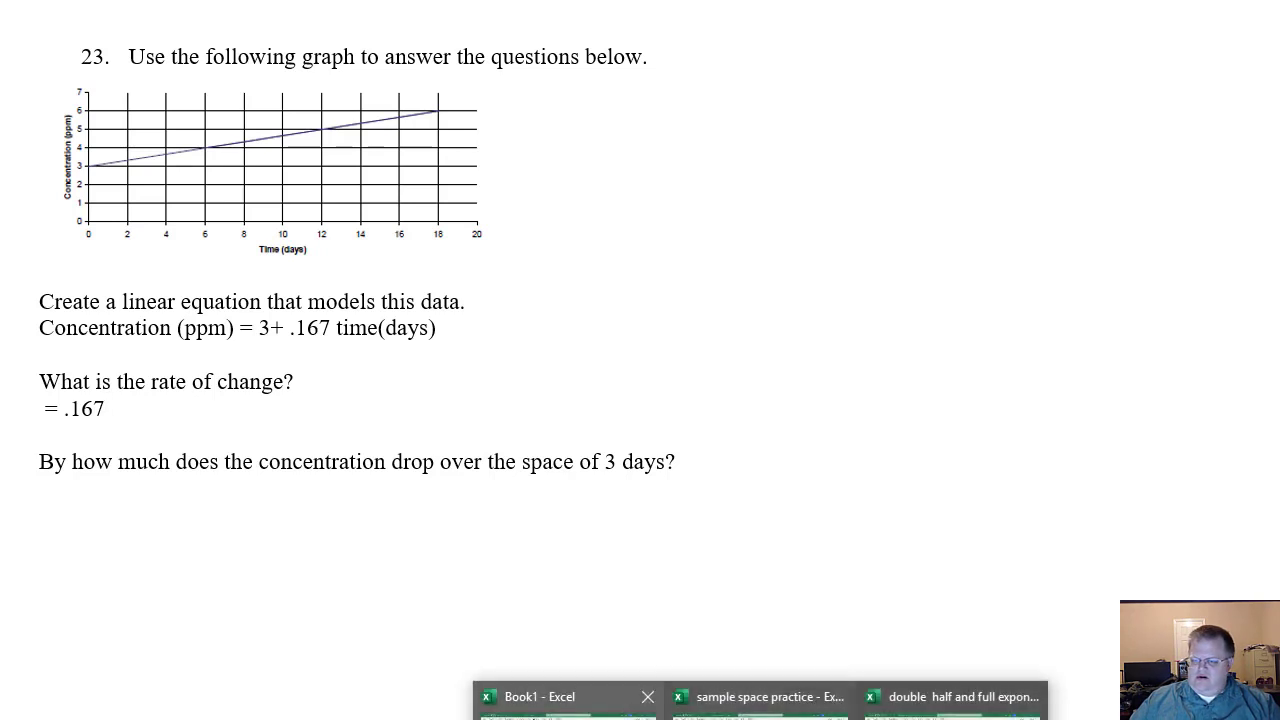
left_click(570, 698)
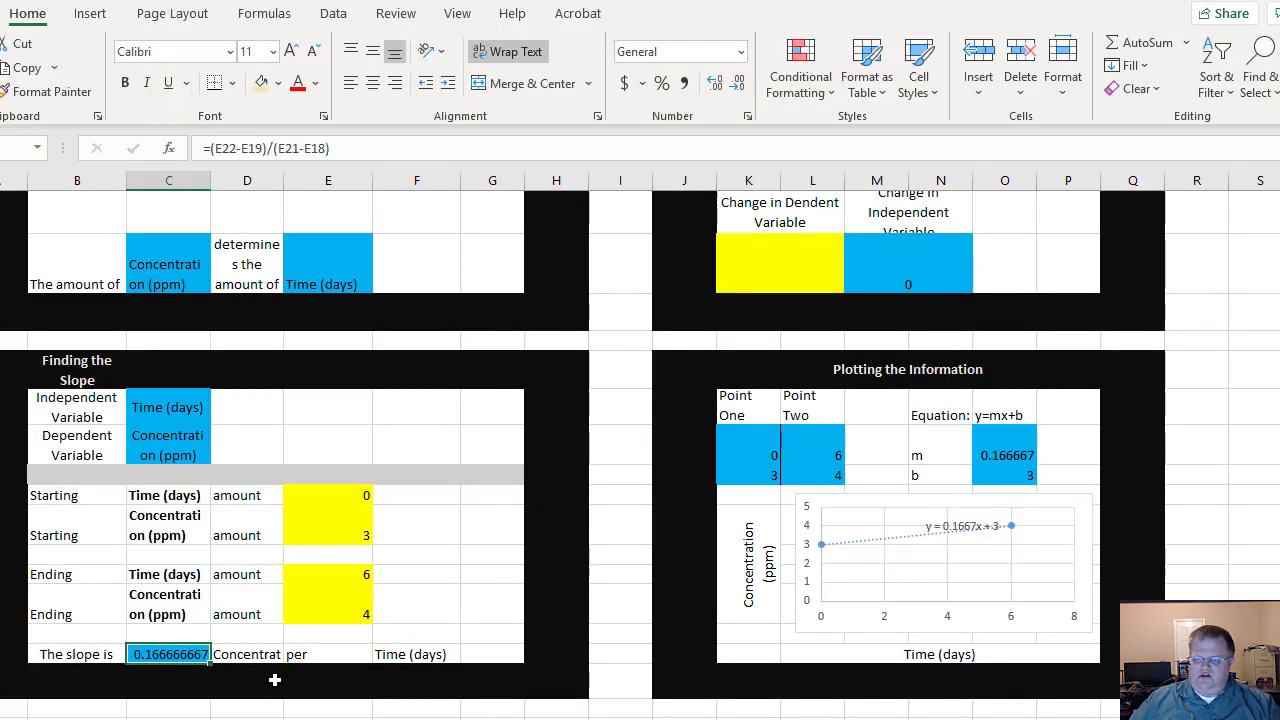
key("alt+Tab")
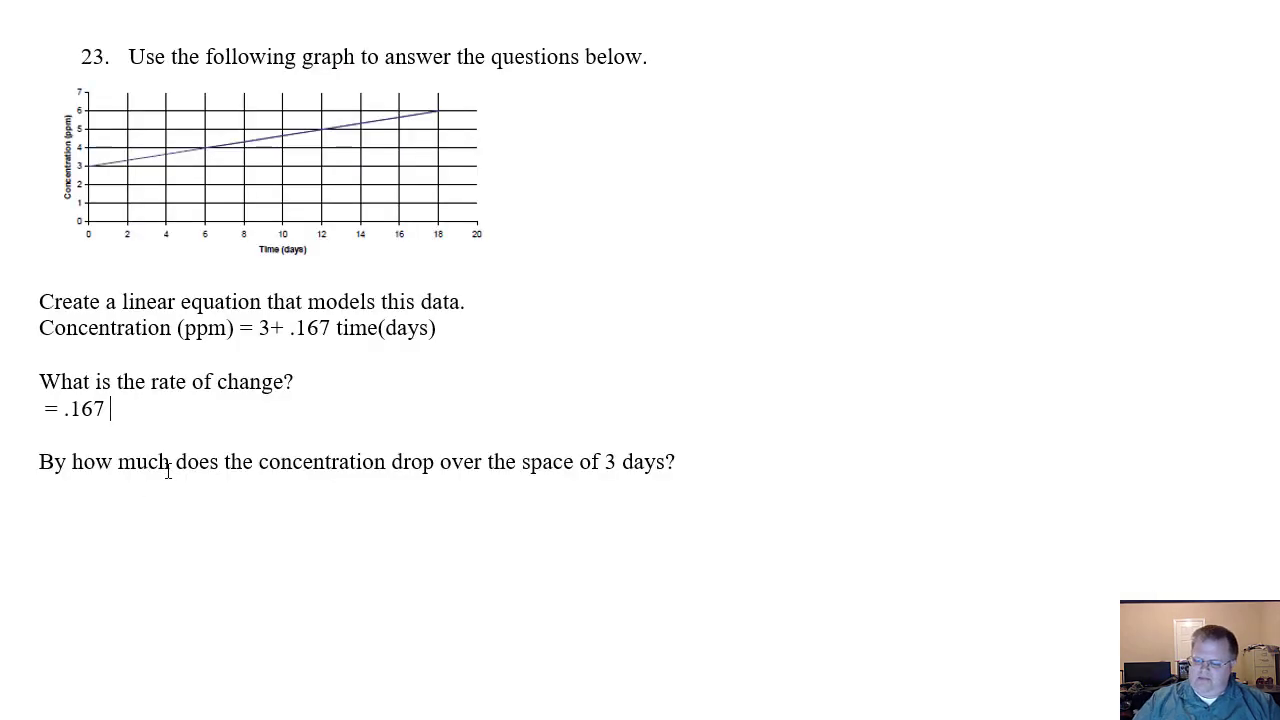
type("ppm per da")
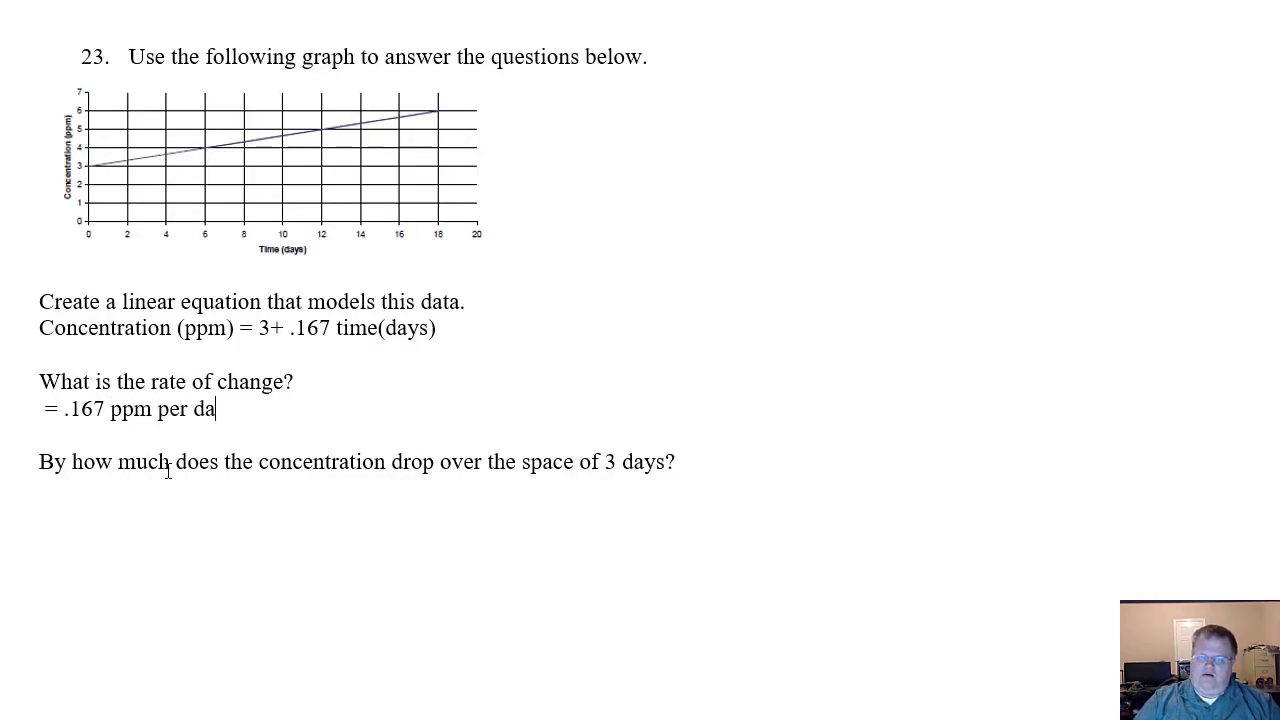
type("y")
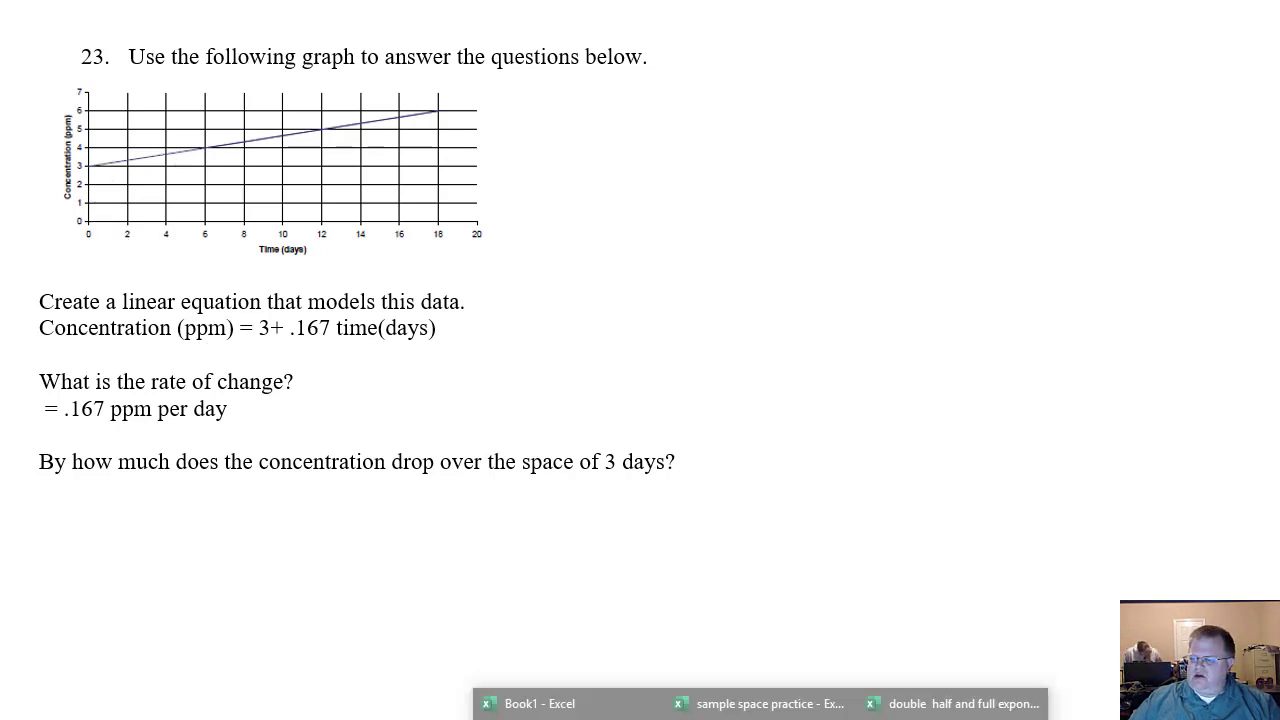
Enter 3 days in the Finding Values and Times block, returning a value of 3.5.
left_click(846, 701)
scroll(846, 701, "up", 2)
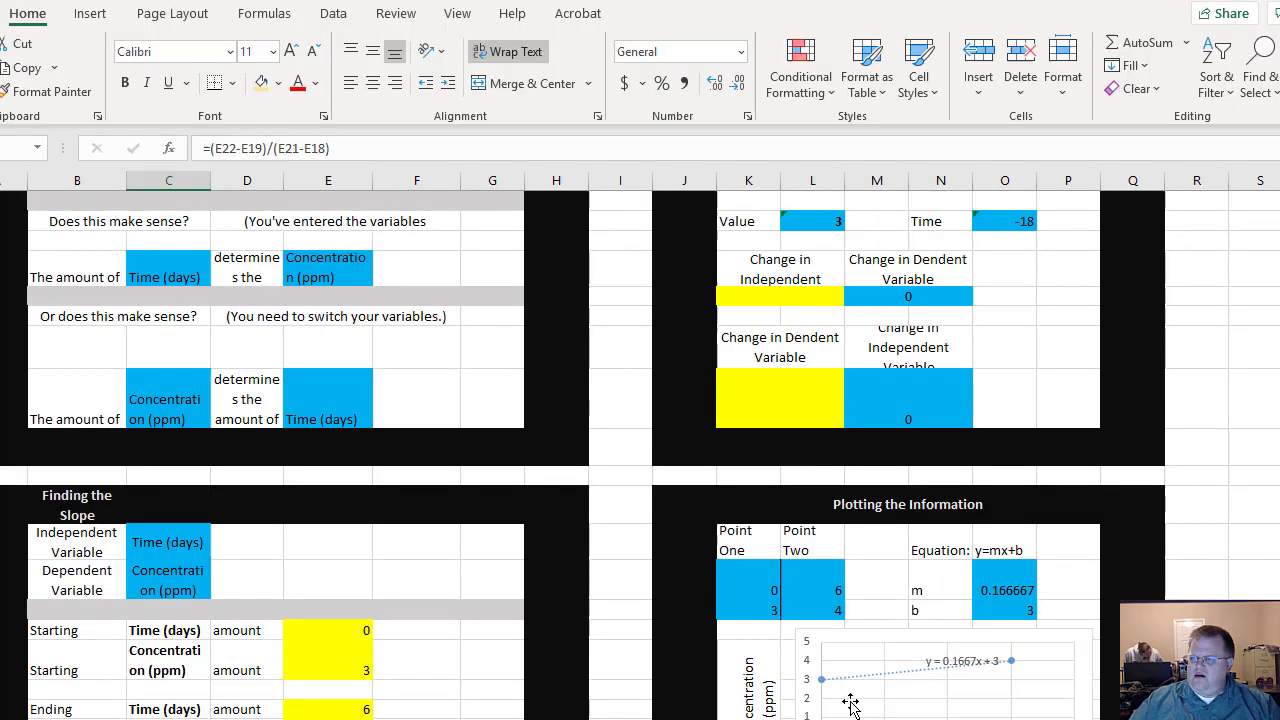
scroll(850, 705, "up", 2)
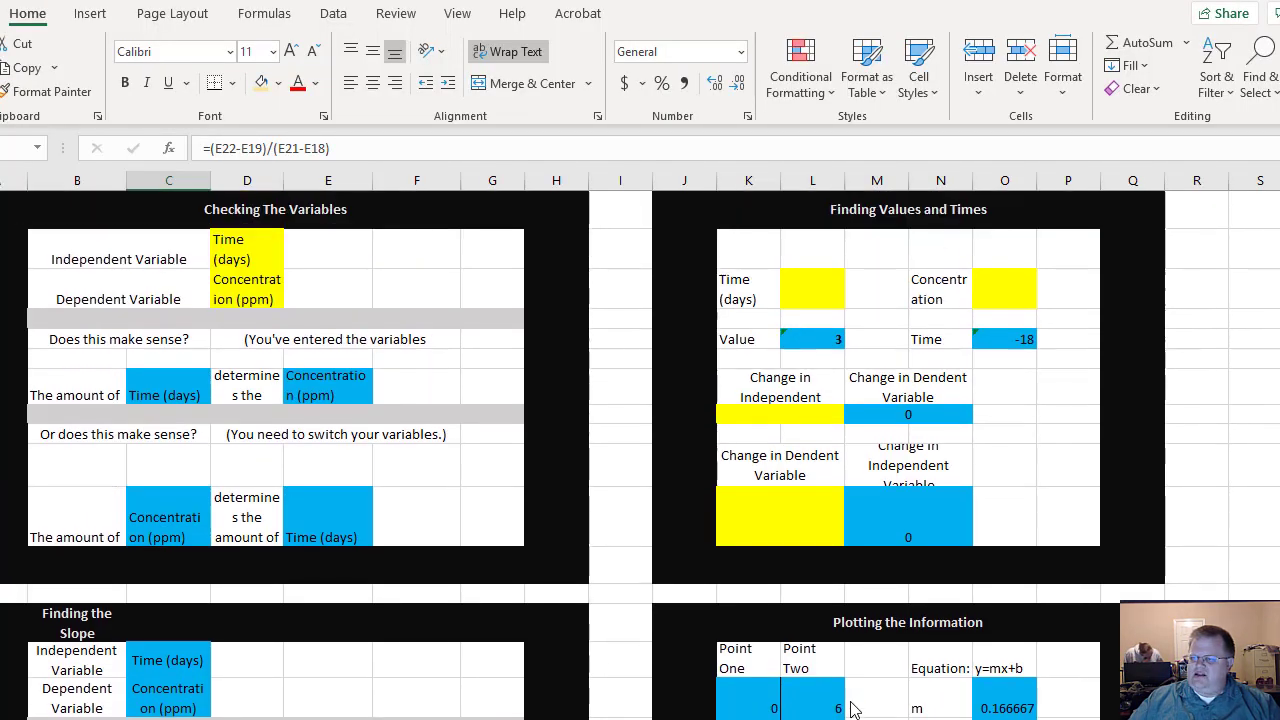
left_click(813, 280)
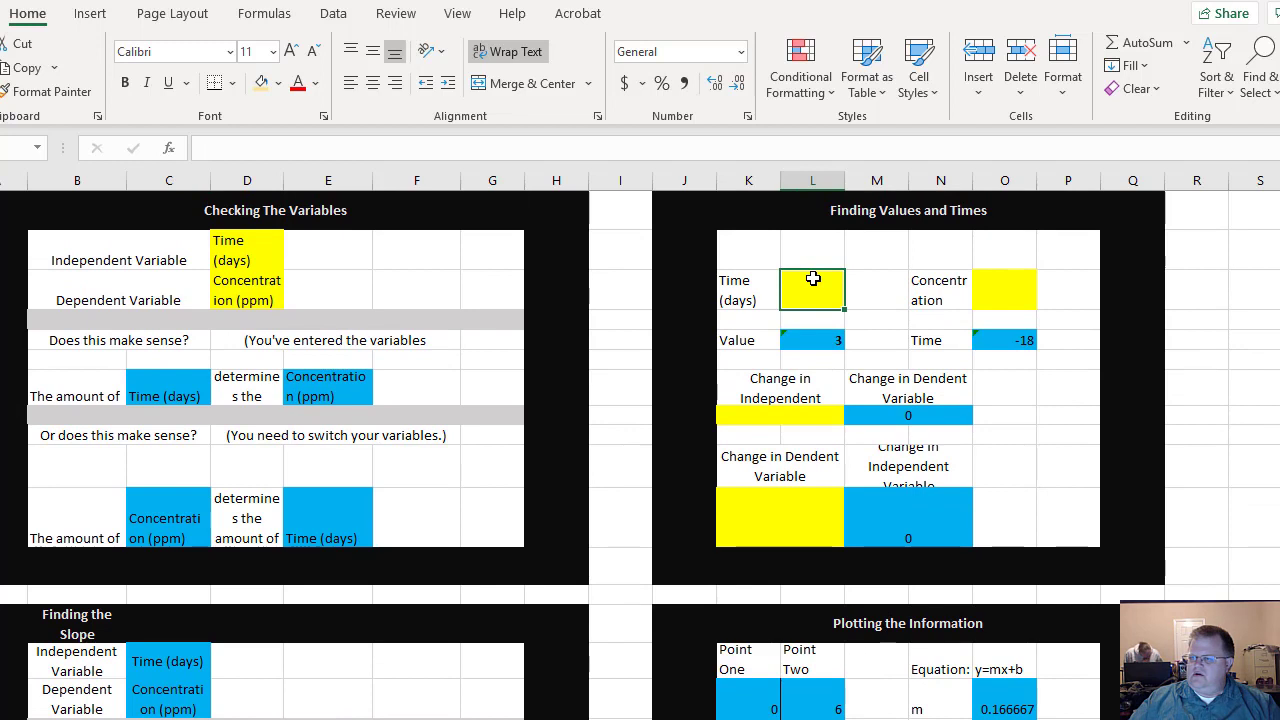
type("3")
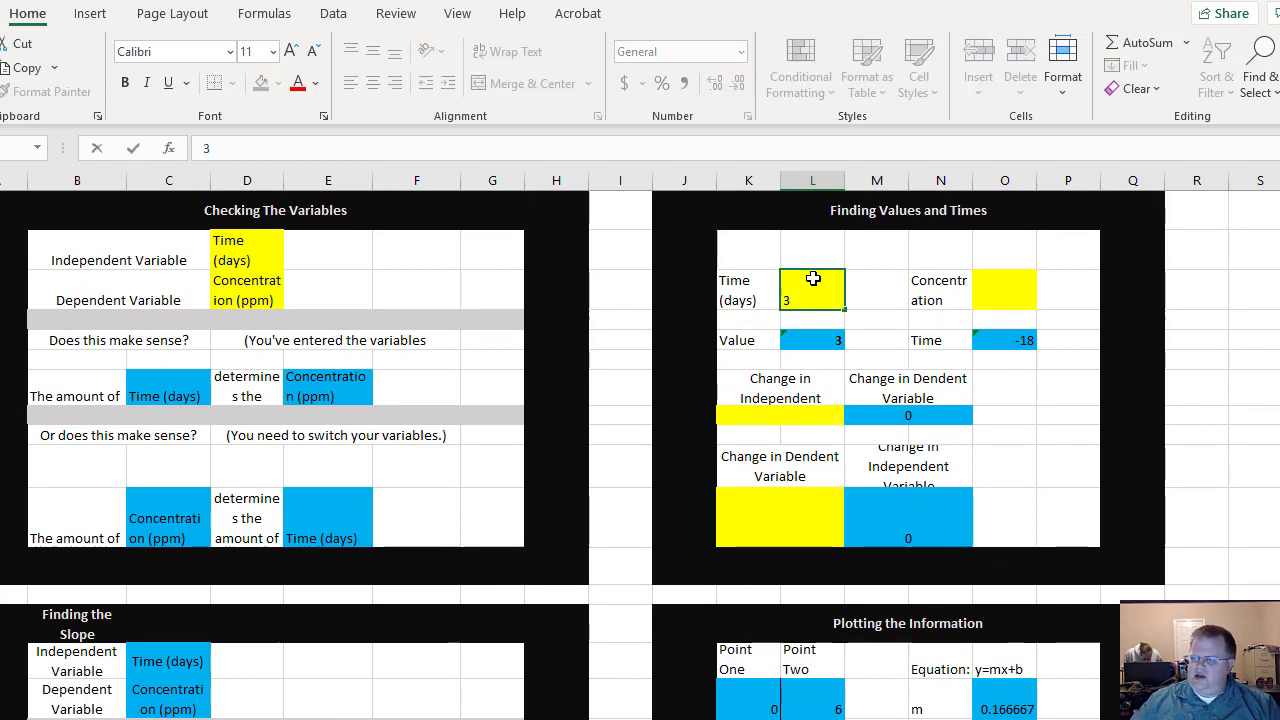
key("Return")
key("Down")
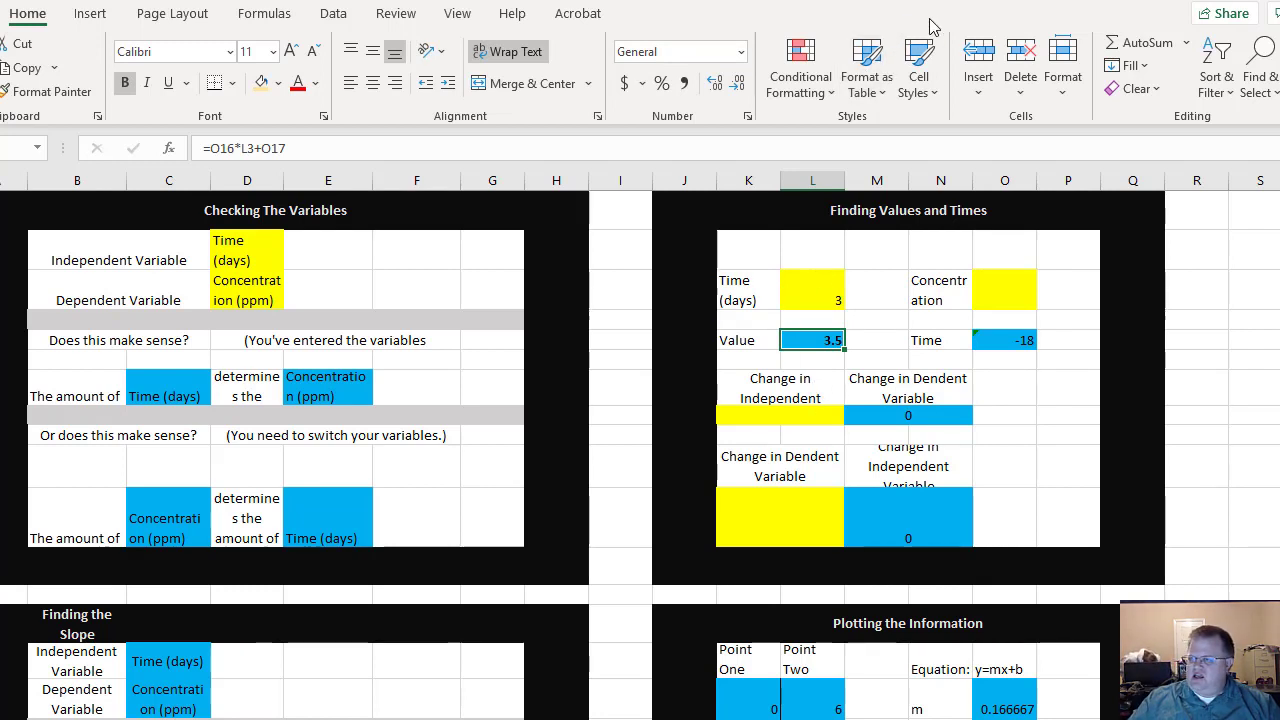
key("Down")
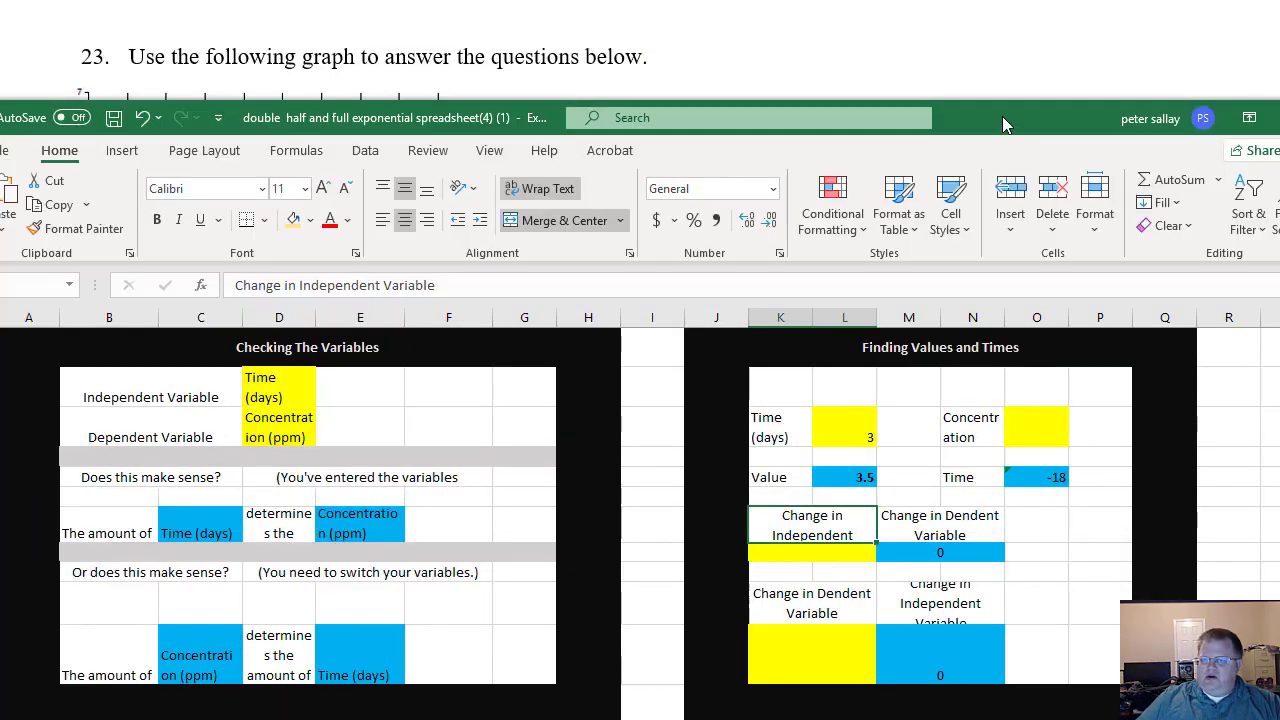
Set the change in independent variable to 3, giving a concentration change of 0.5.
left_click_drag(1002, 116, 997, 276)
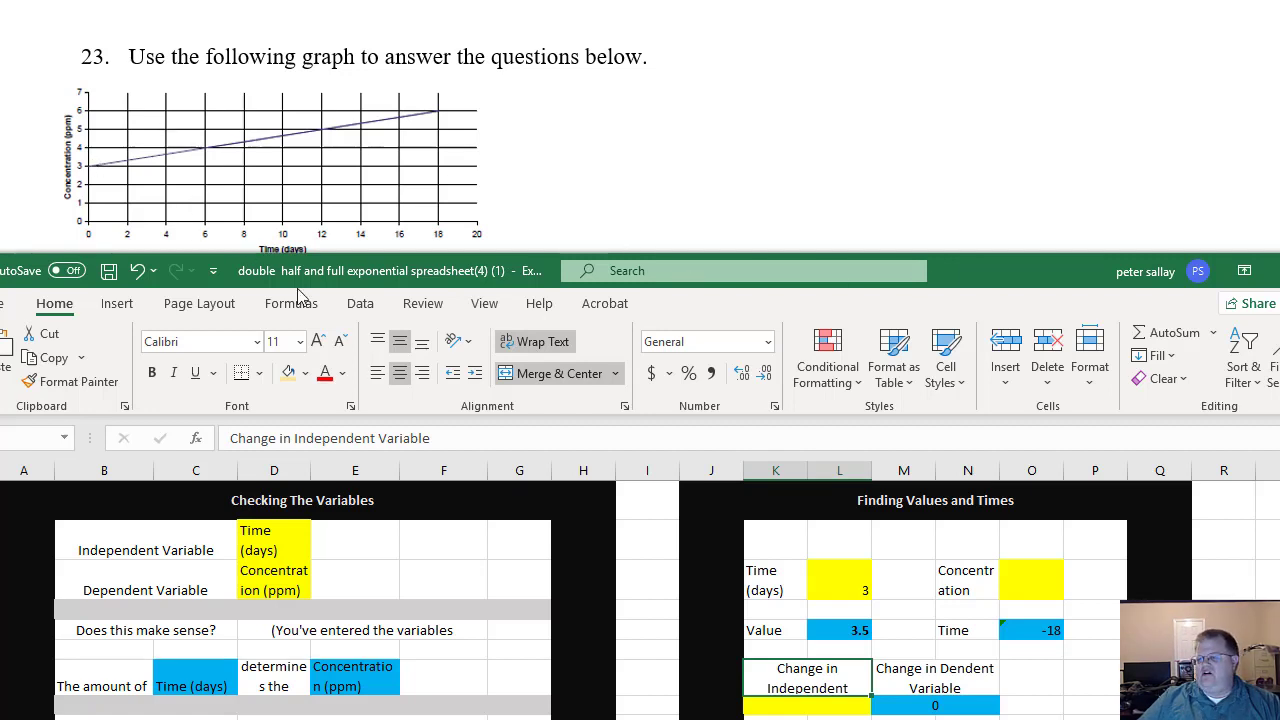
left_click(790, 705)
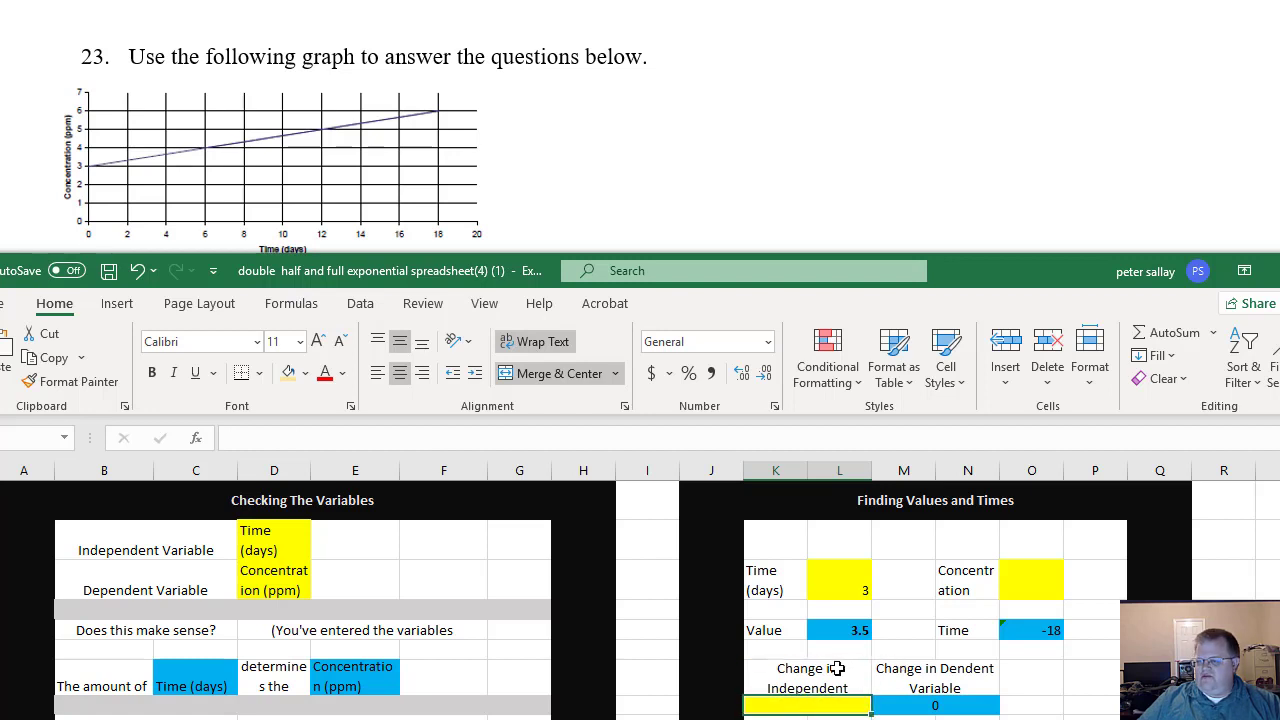
type("3")
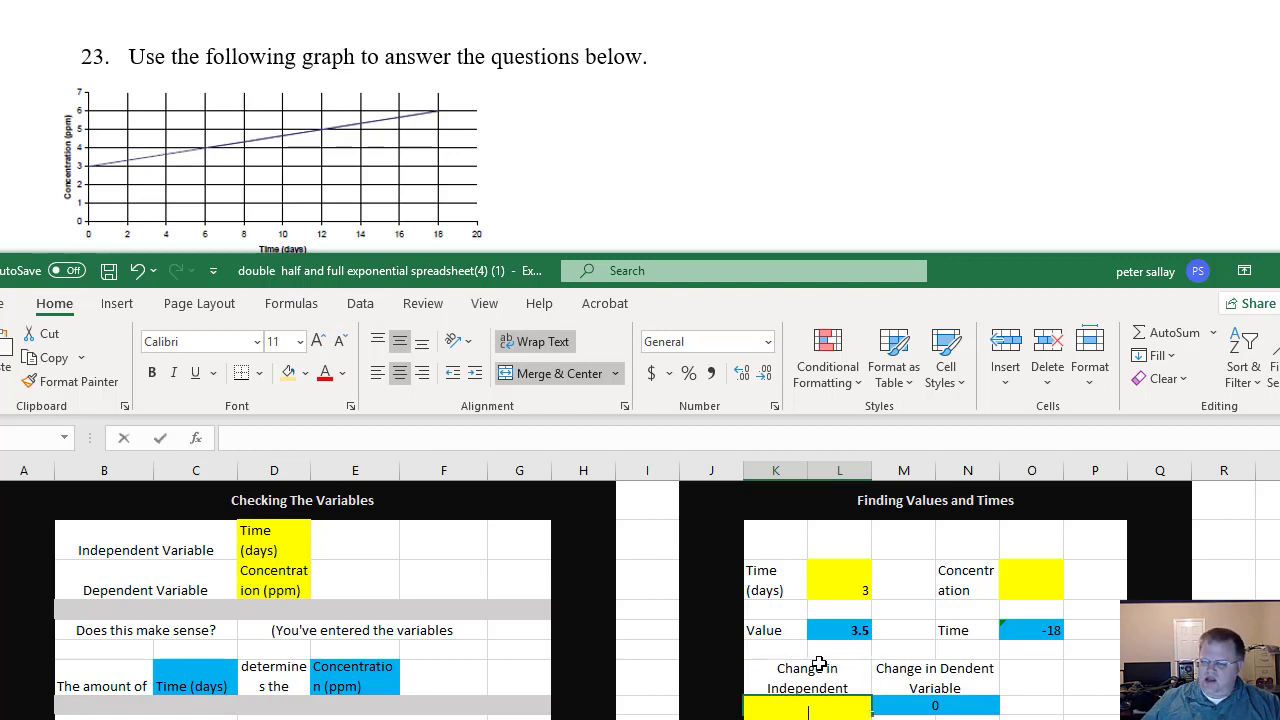
left_click(818, 664)
key("Return")
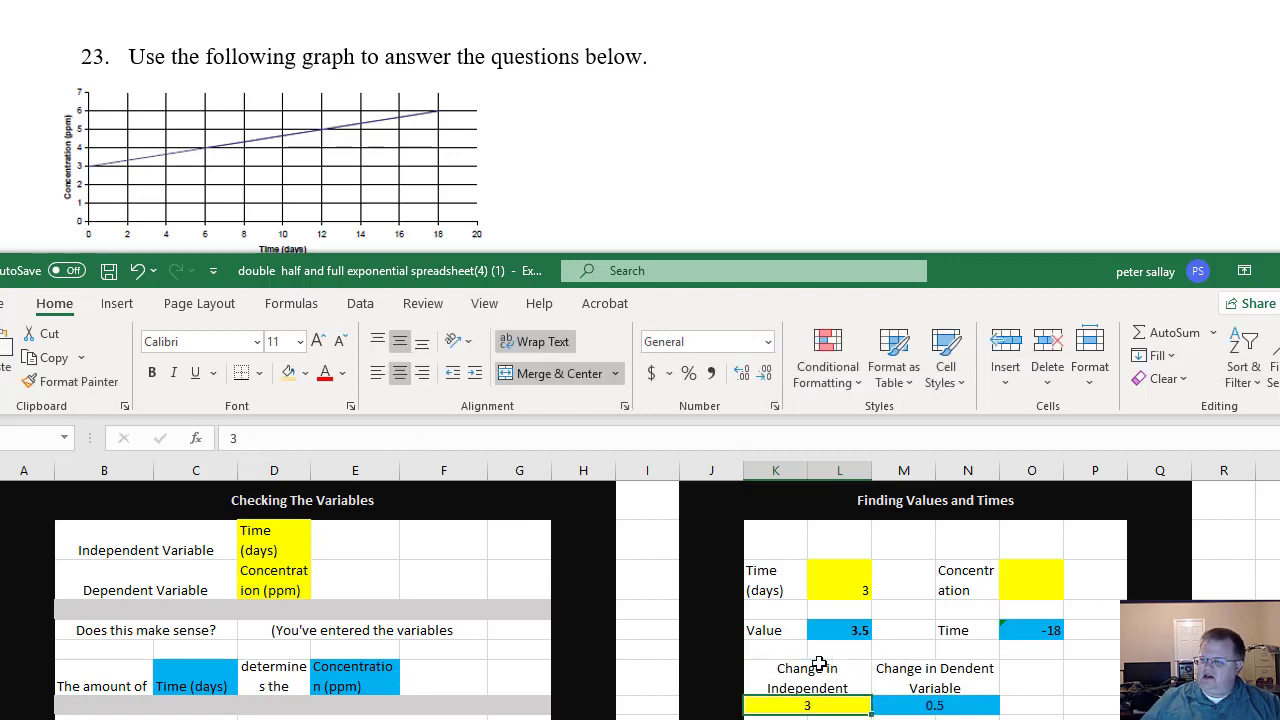
left_click(910, 705)
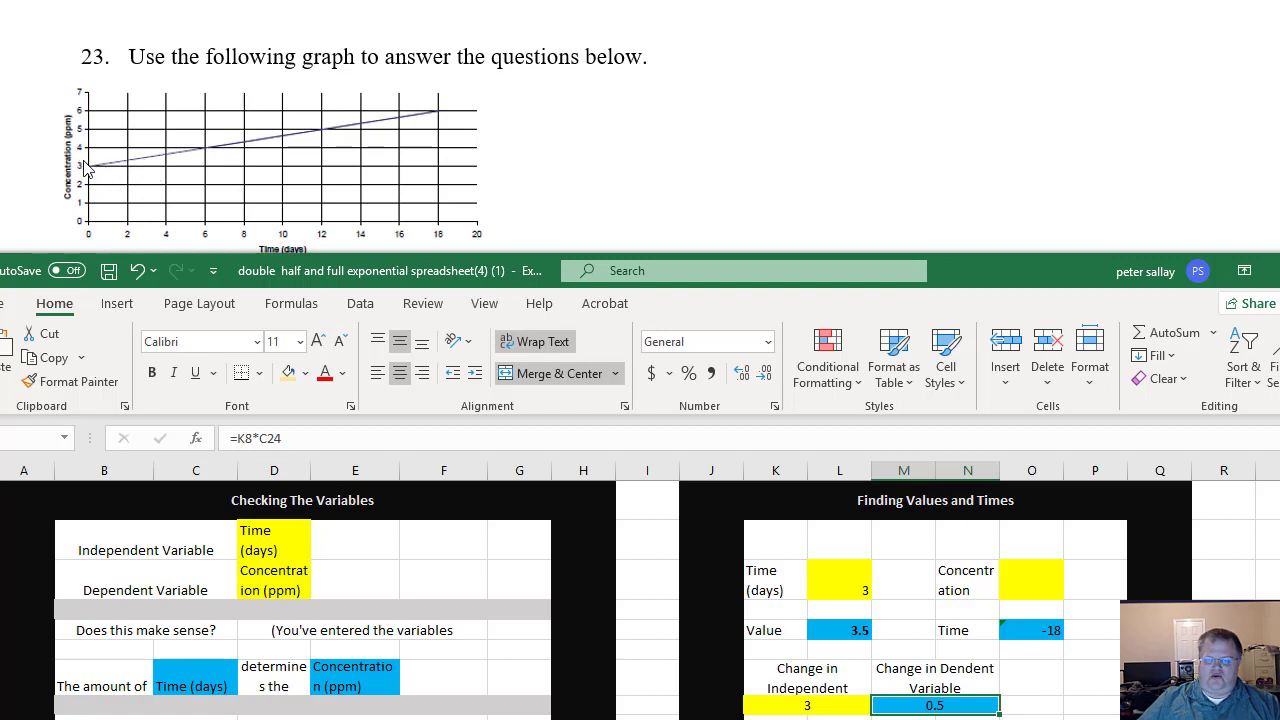
Type '.5 ppm' as the answer to question 23's 3-day concentration drop.
left_click(598, 174)
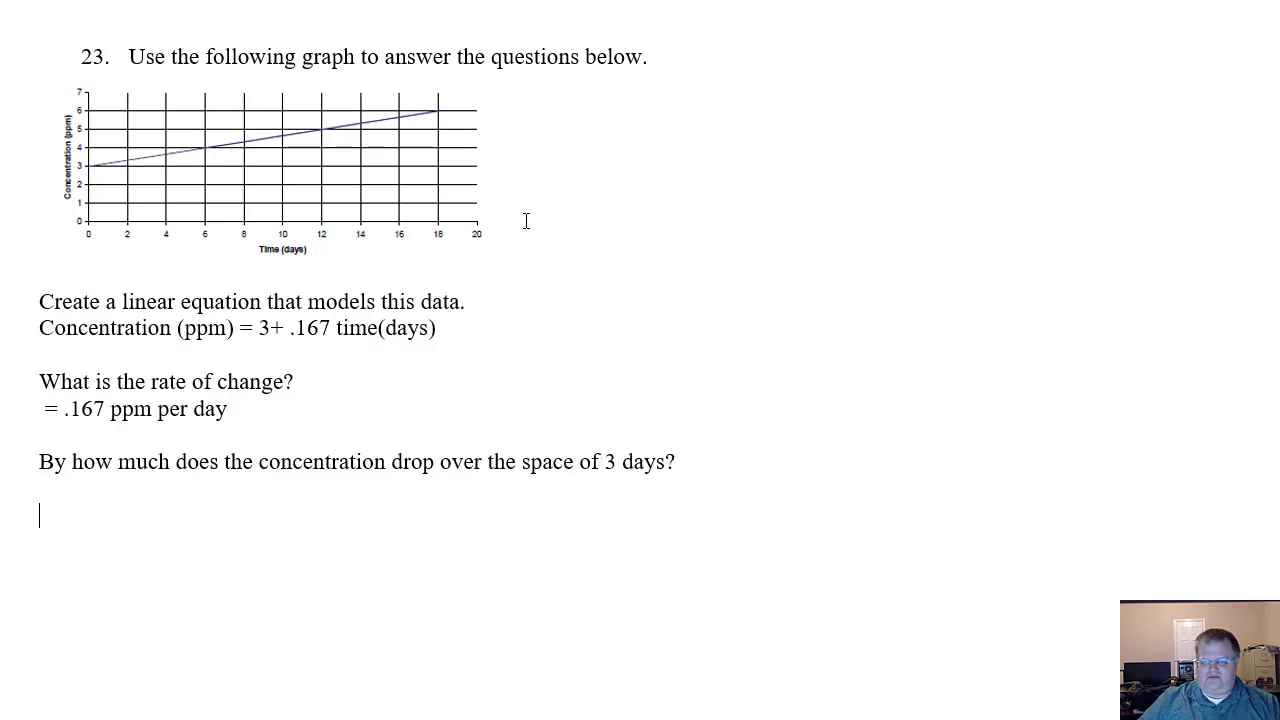
left_click(207, 514)
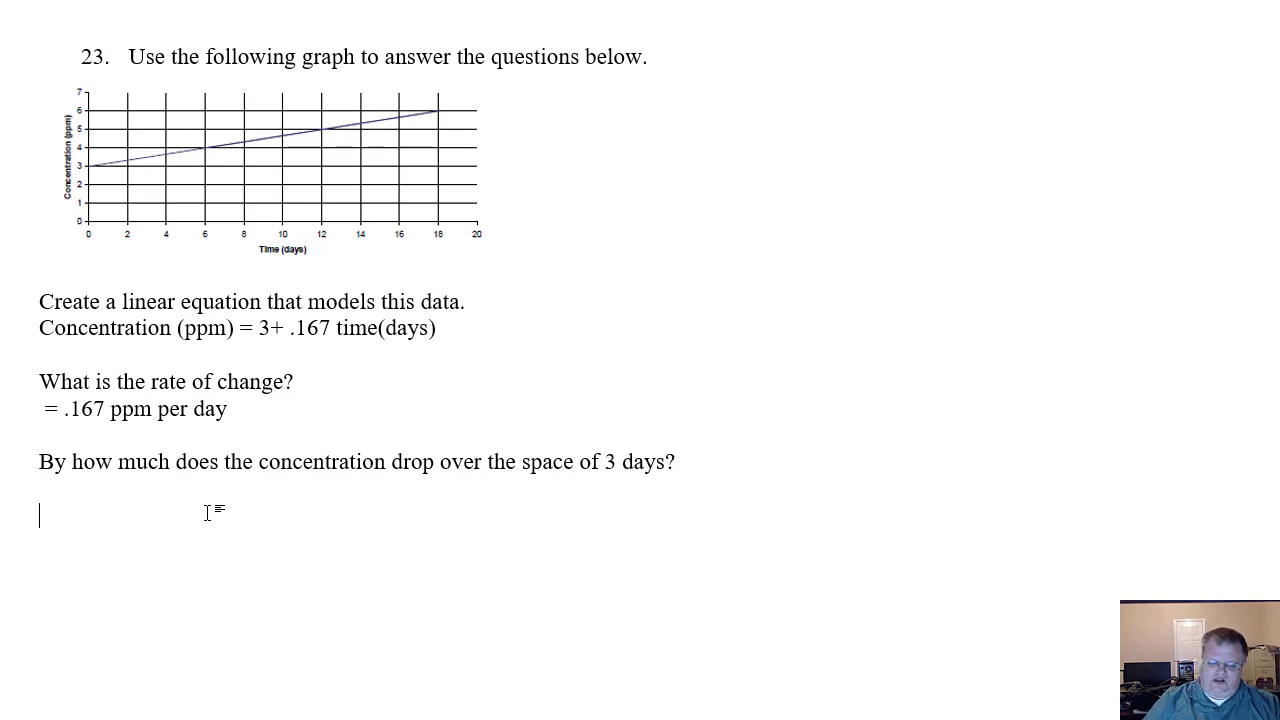
type(".5")
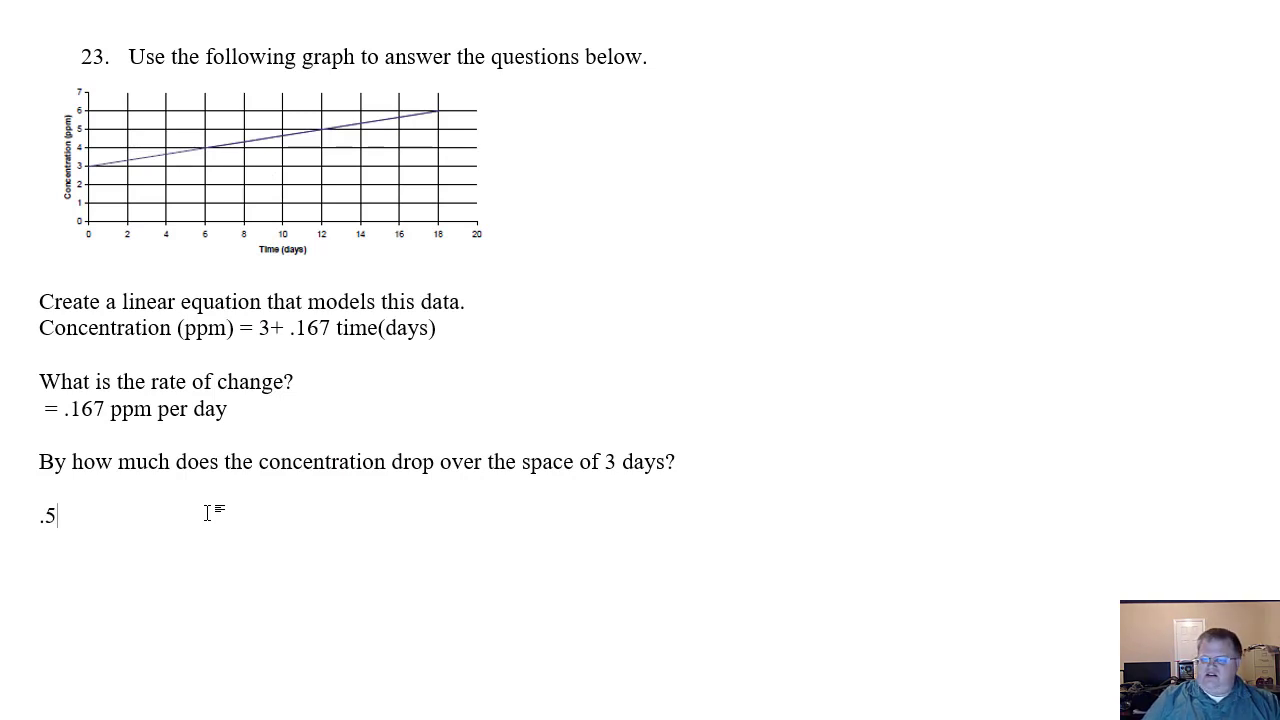
type(" ppm")
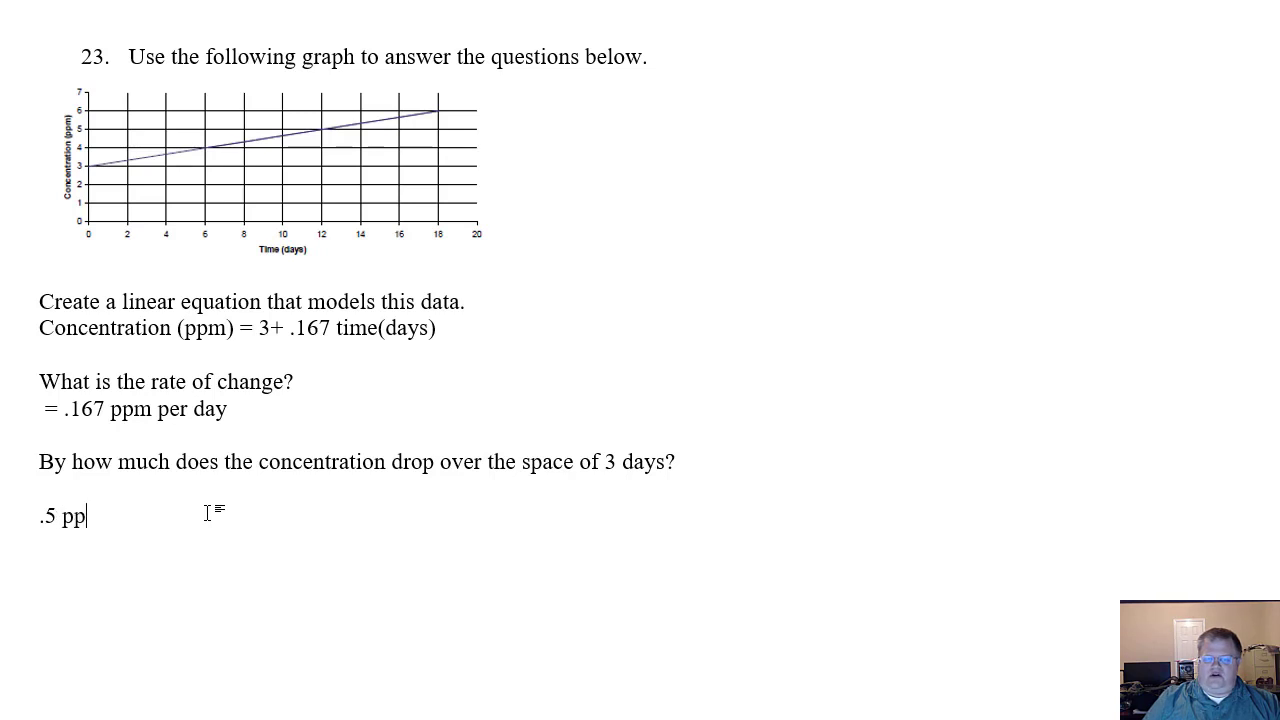